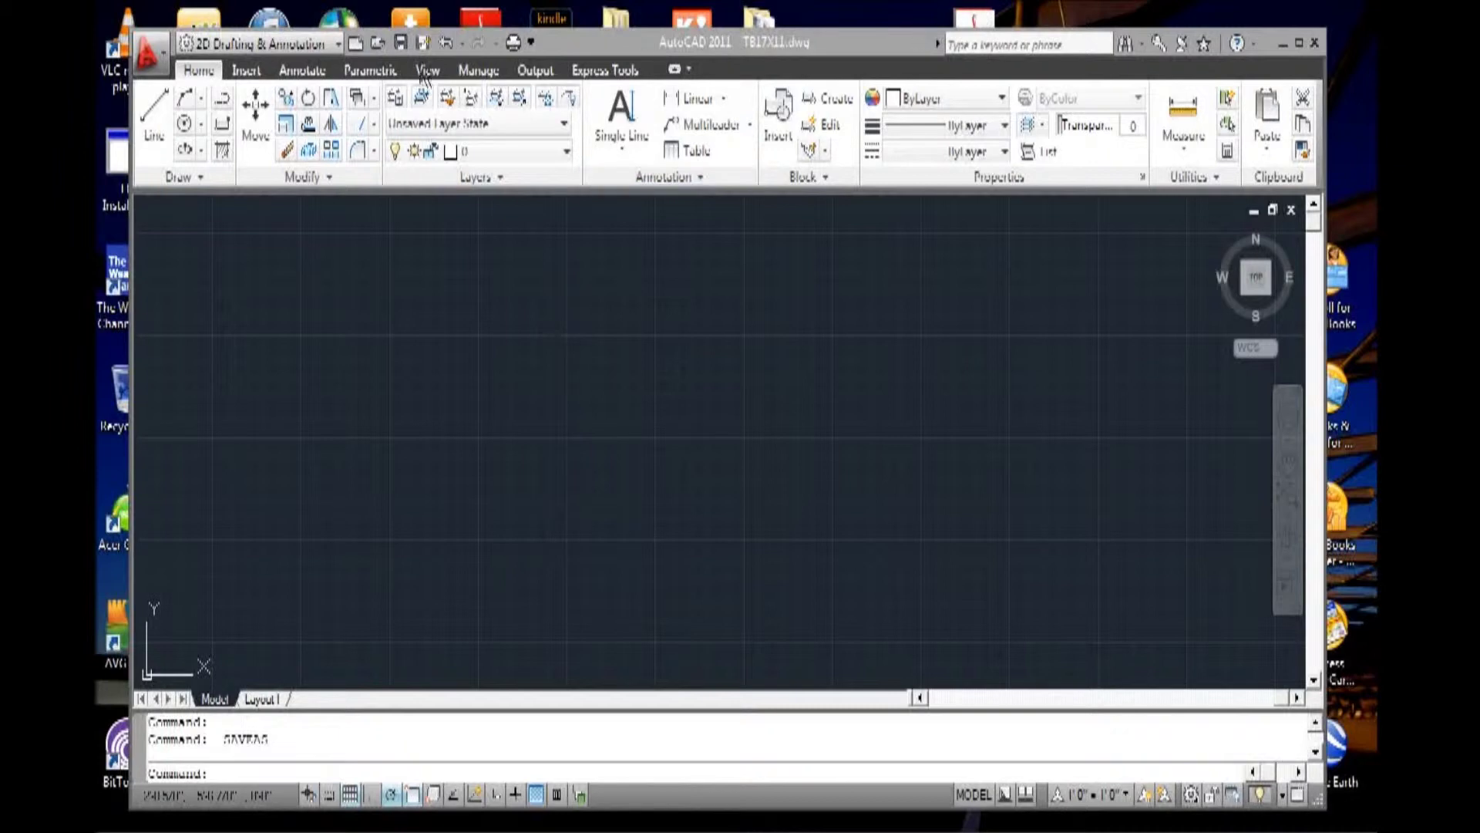
left_click(149, 71)
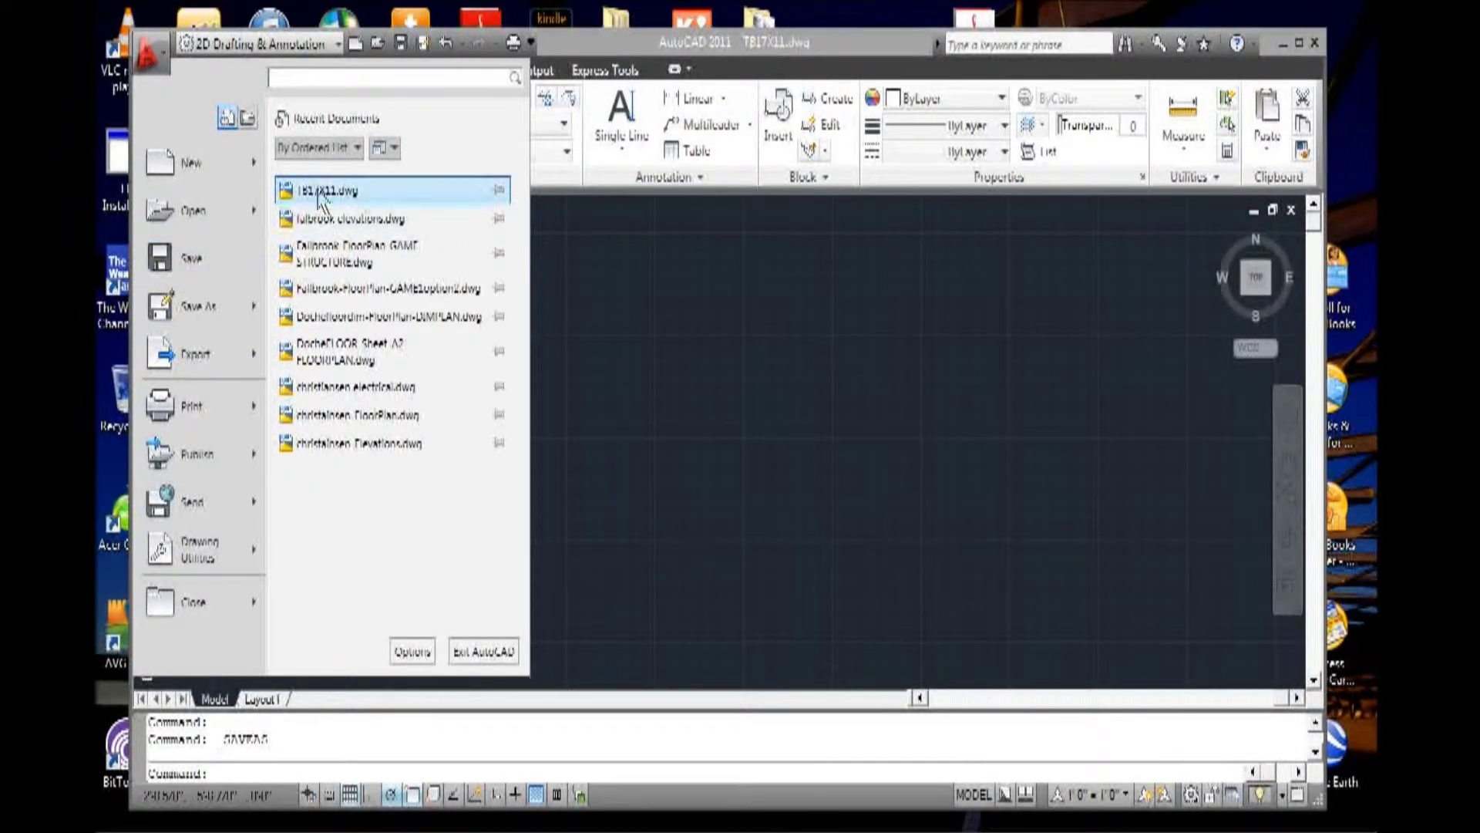
left_click(348, 202)
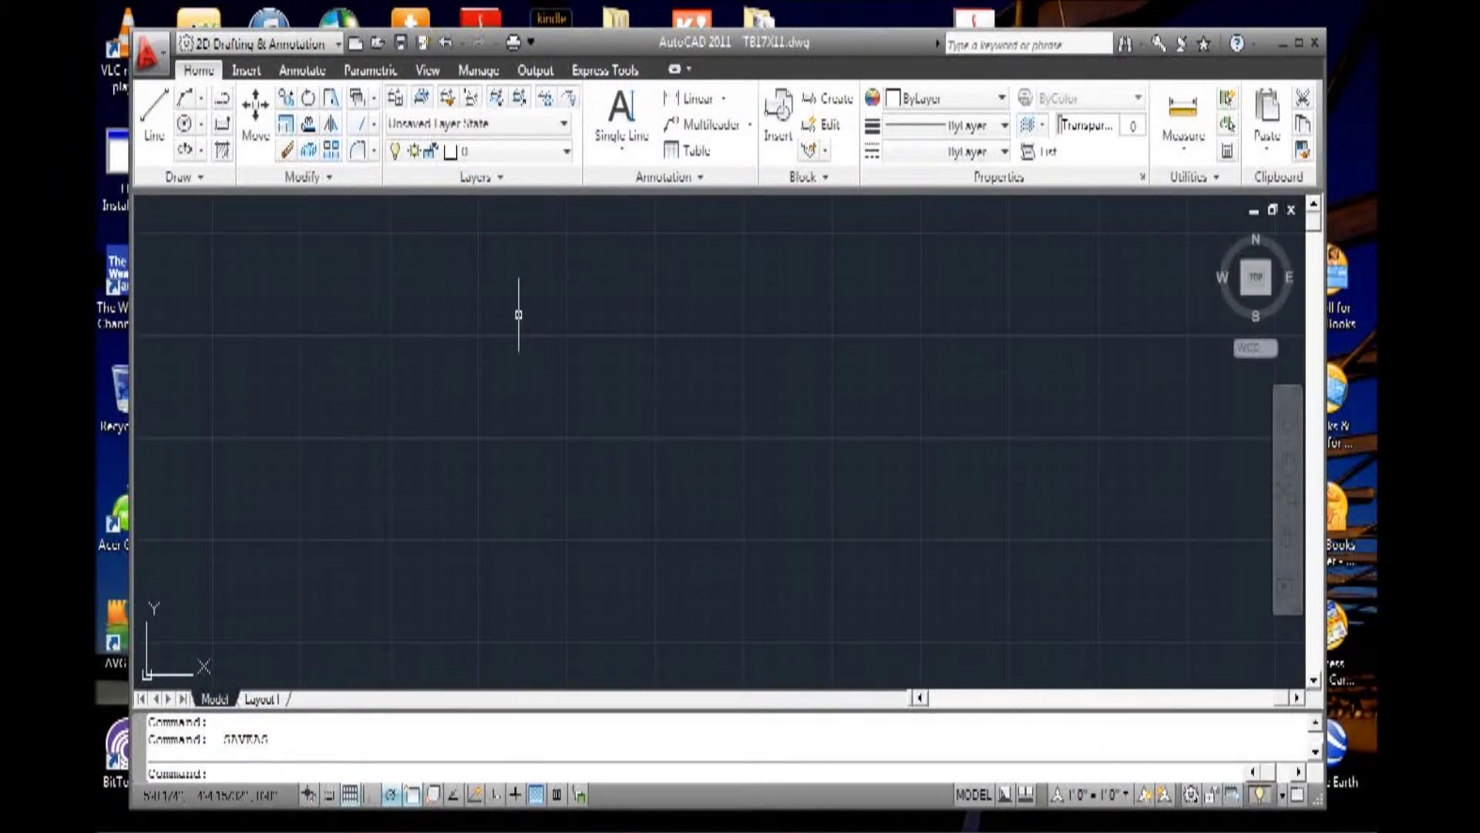
Set the drawing's architectural length units to a precision of 0'-0 1/16".
type("units")
key("Return")
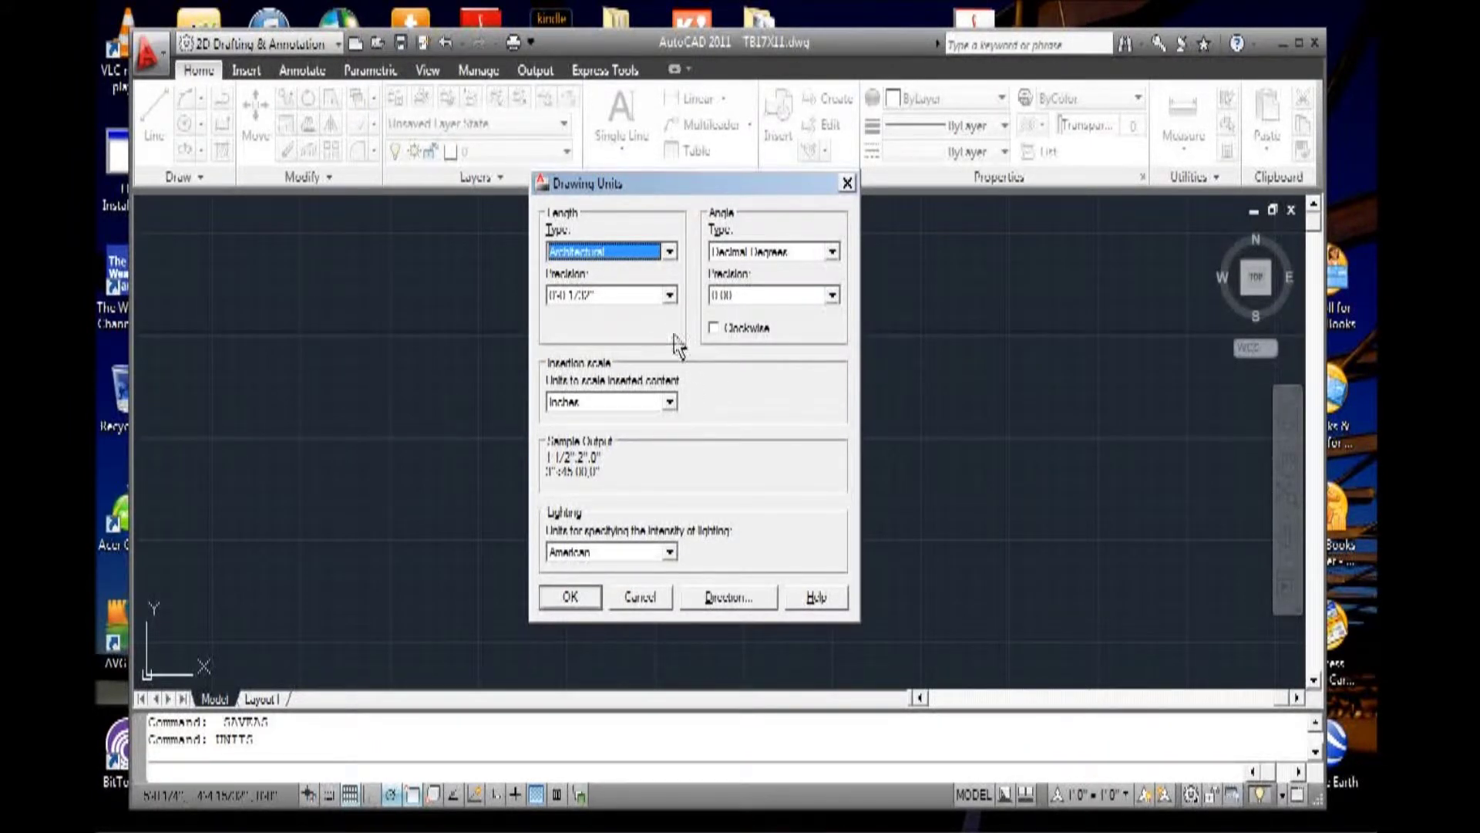
left_click(670, 296)
left_click(597, 371)
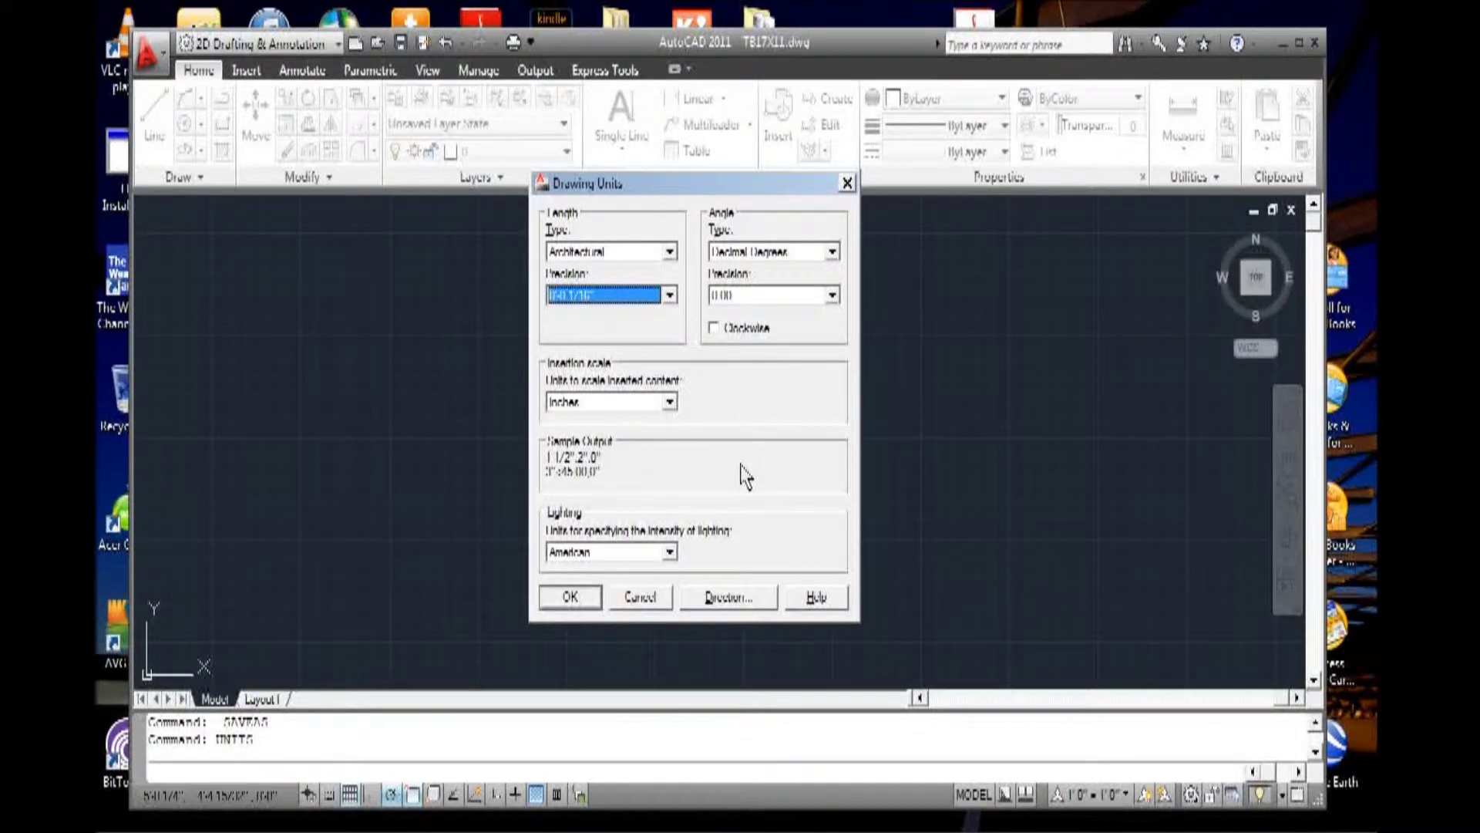
left_click(570, 596)
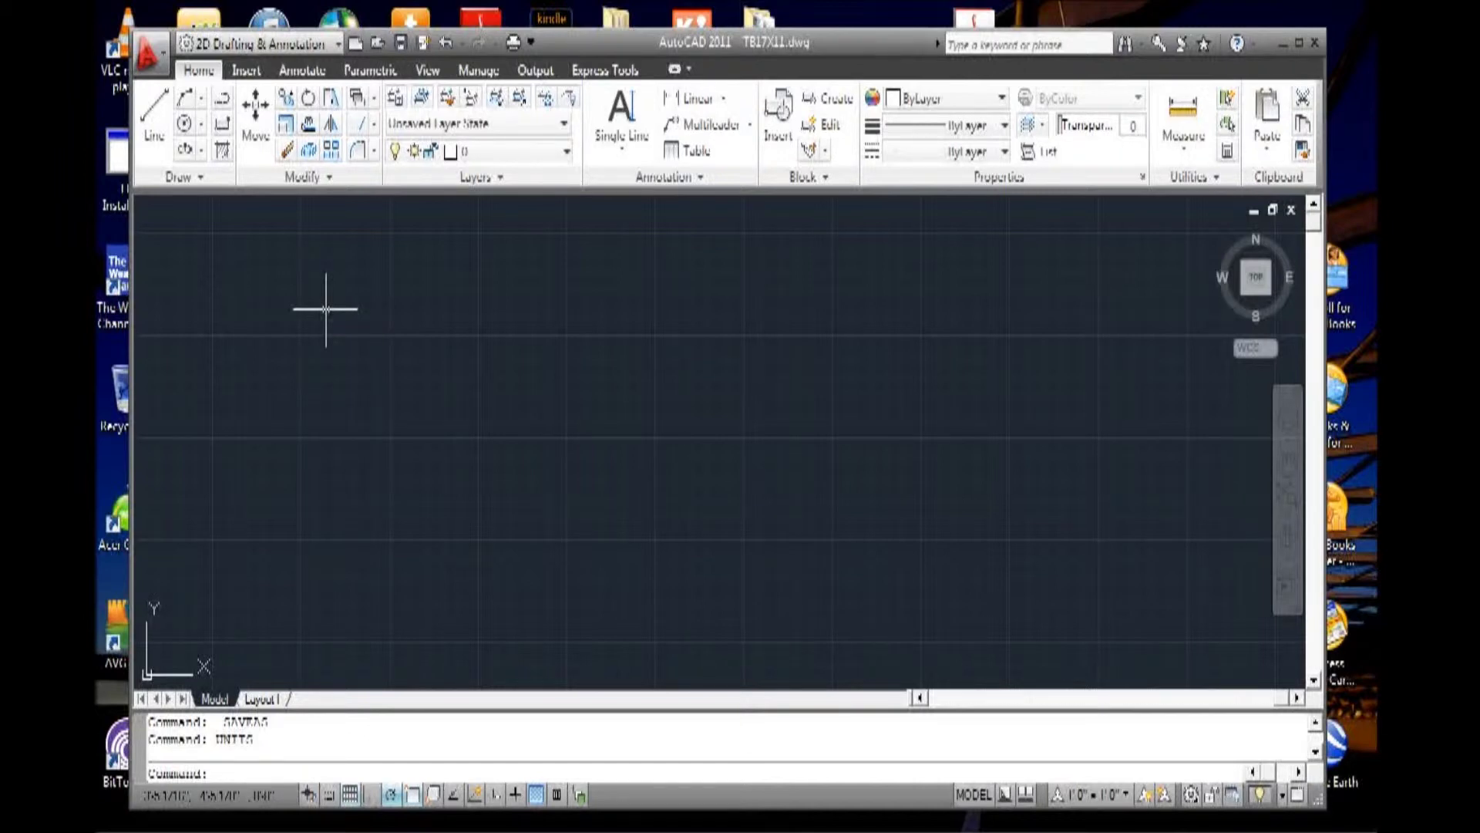
Set the model space limits with the lower left corner at 0,0 and the upper right corner at 17,11.
type("LIMITS")
key("Return")
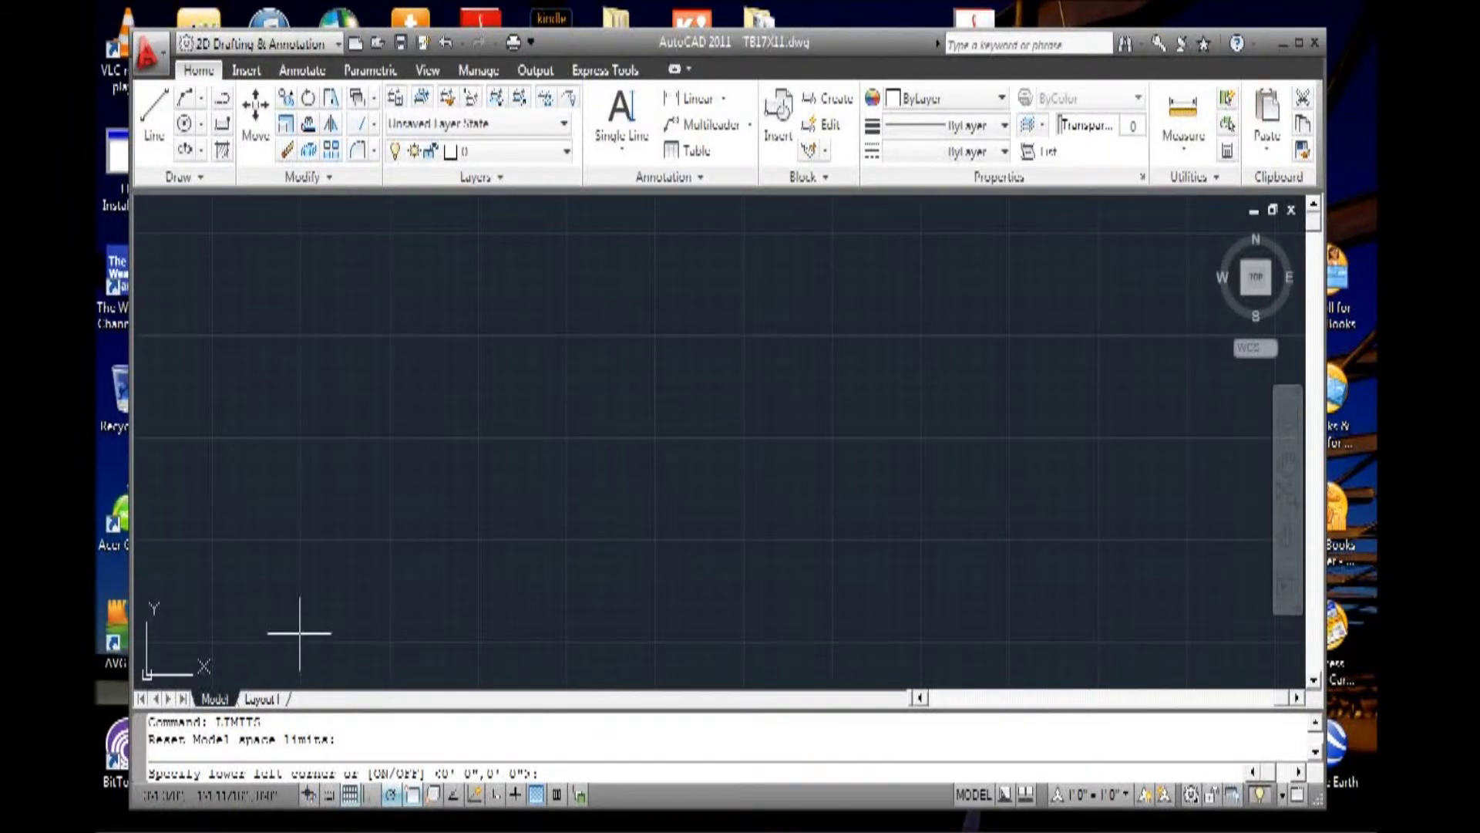
key("Return")
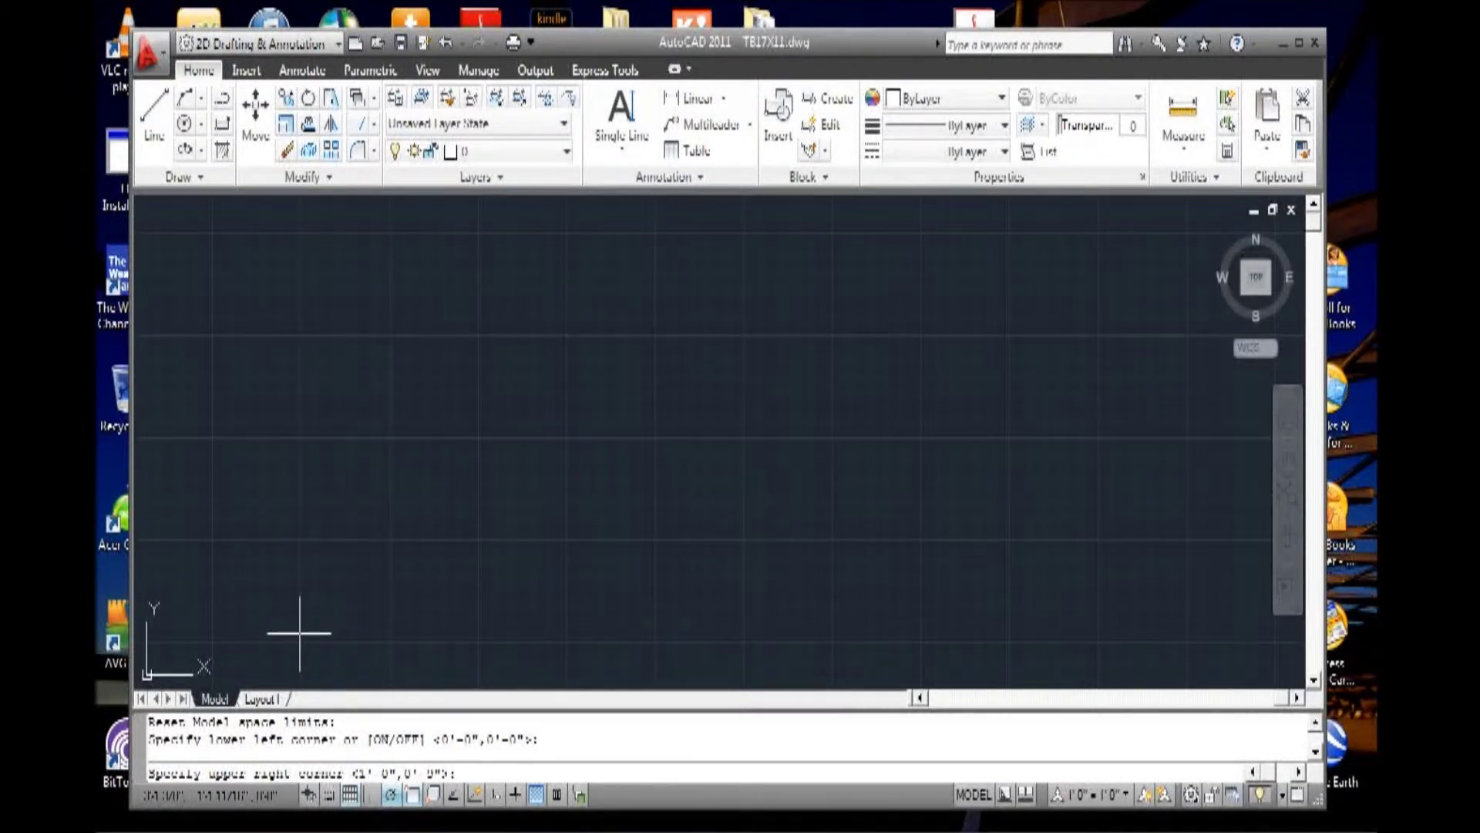
type("17")
type("11")
key("Return")
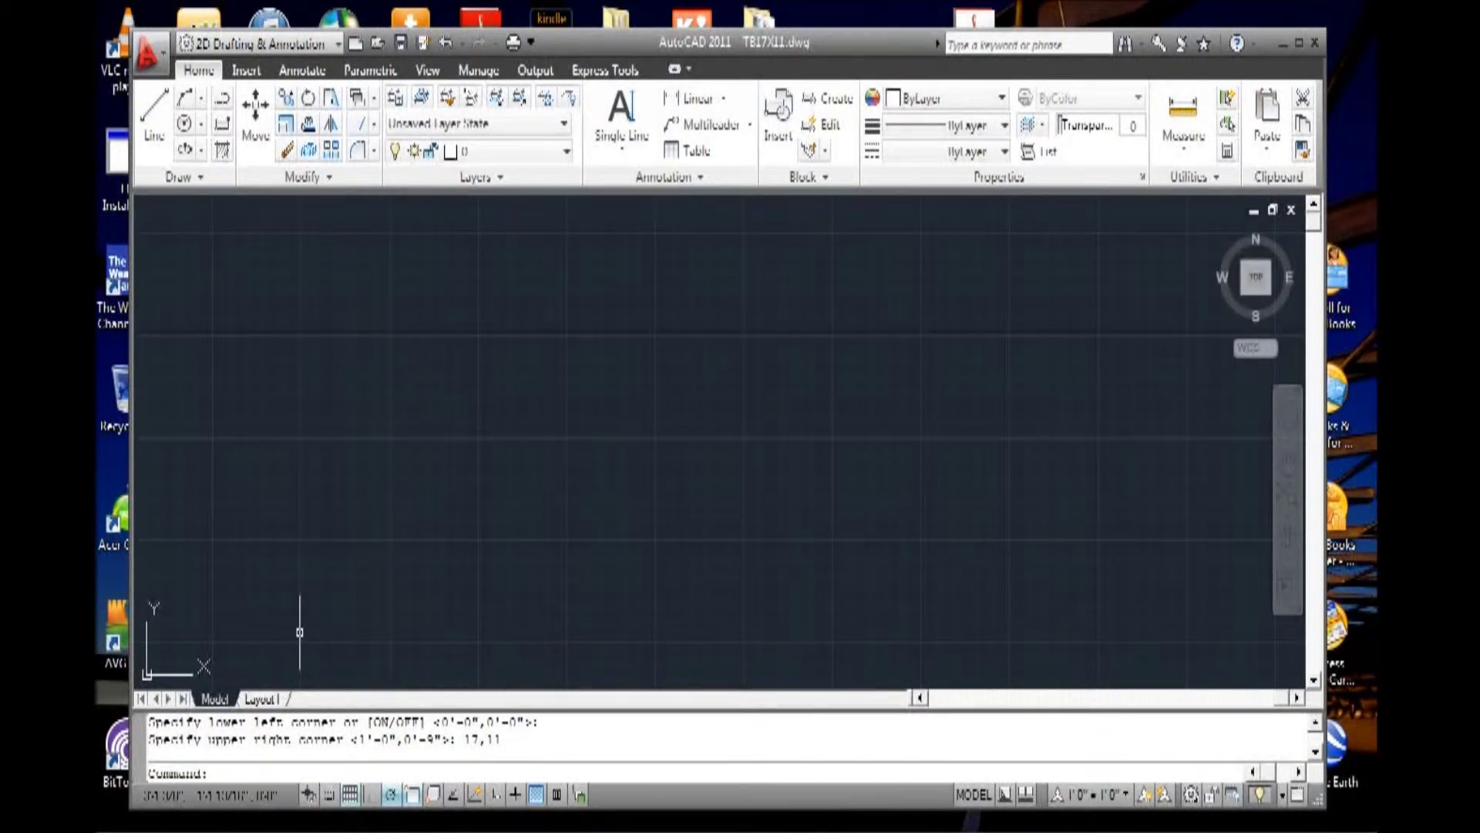
Check the model space limits by running Limits again and accepting both existing corners.
key("Return")
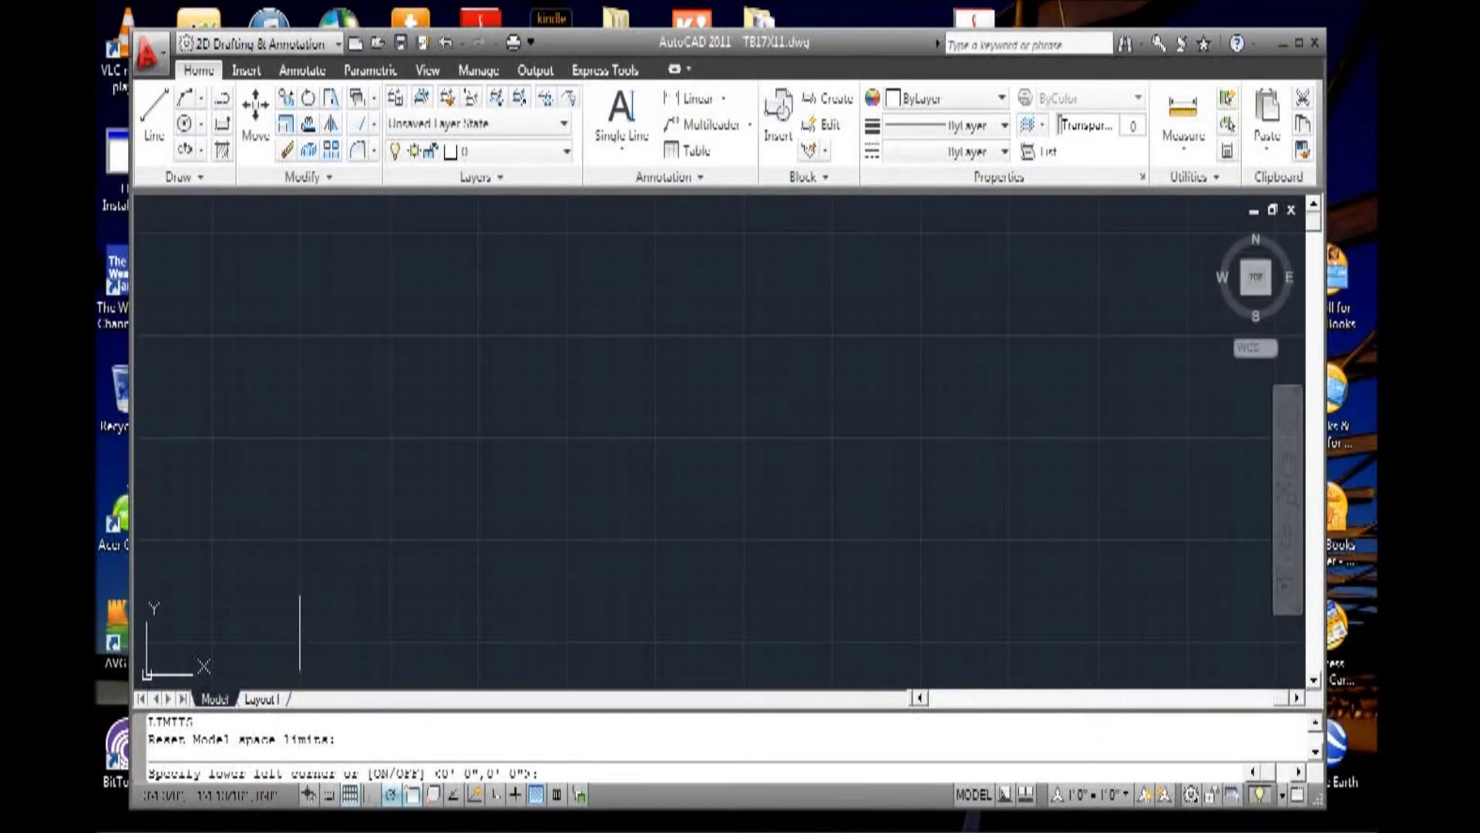
key("Return")
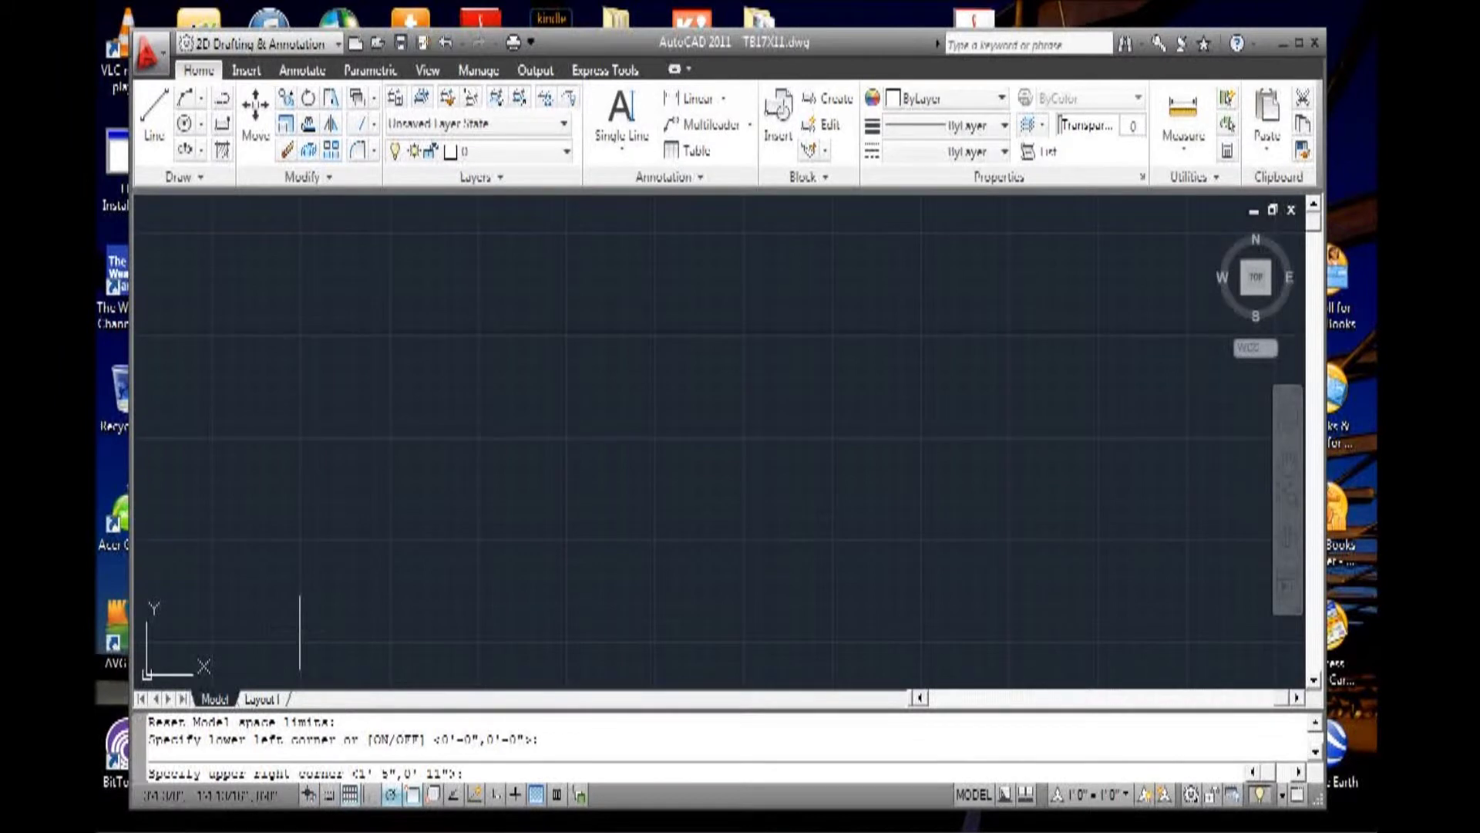
key("Return")
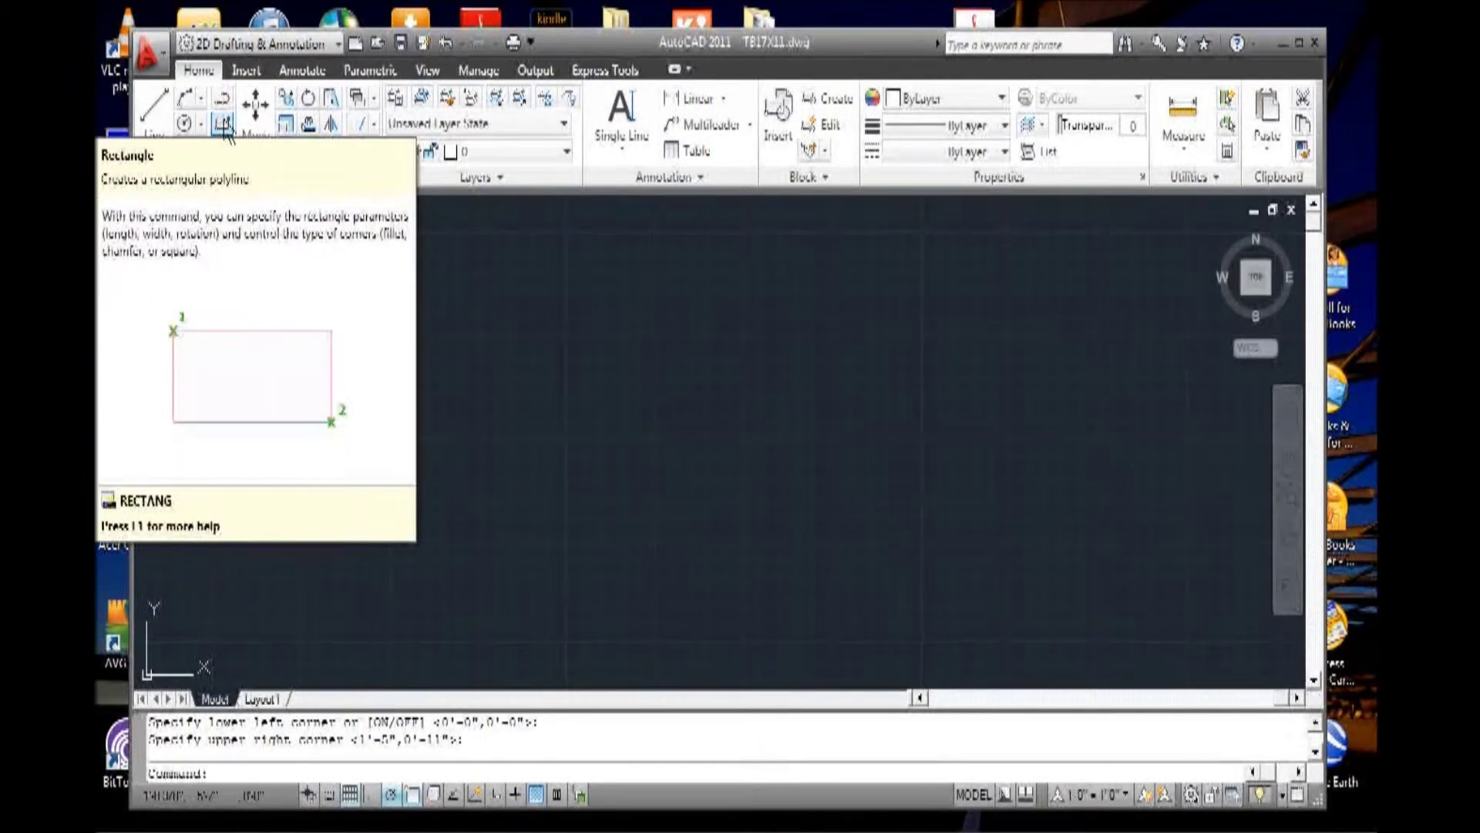
Draw a closed sheet border with the Line command through 0,0, 17,0, 17,11 and 0,11.
left_click(154, 108)
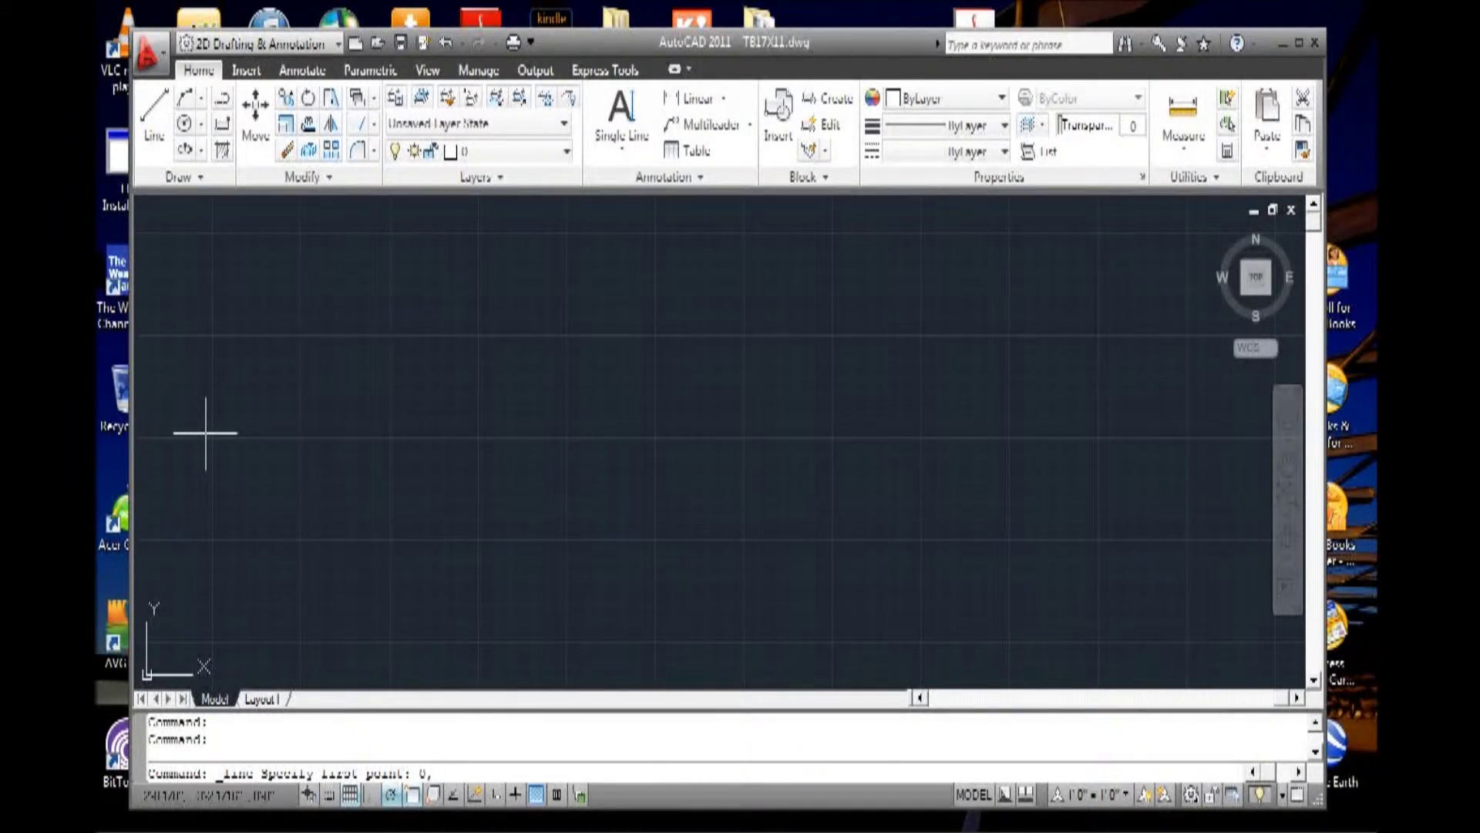
type("0,0")
key("Return")
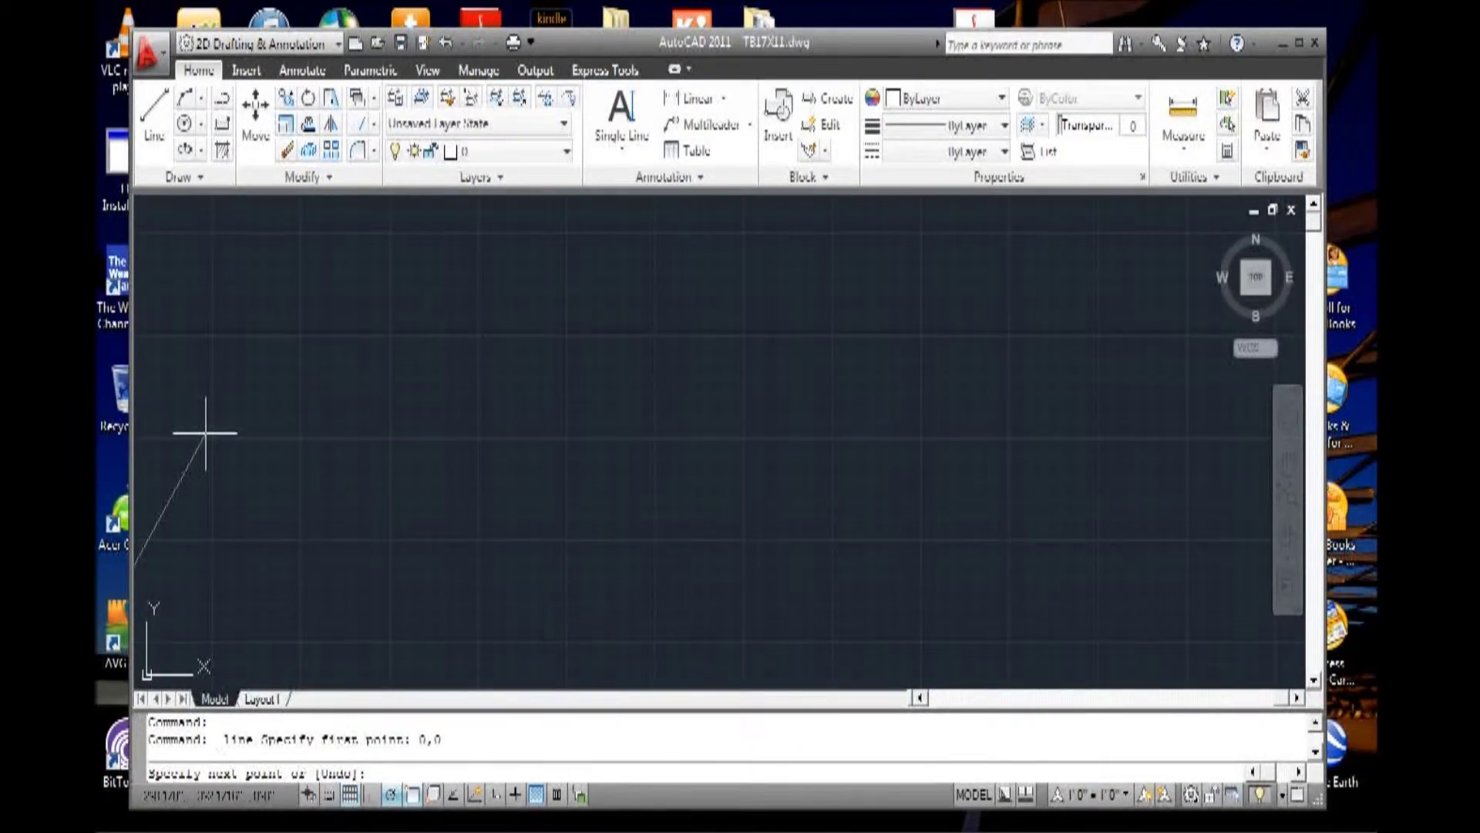
scroll(354, 420, "down", 3)
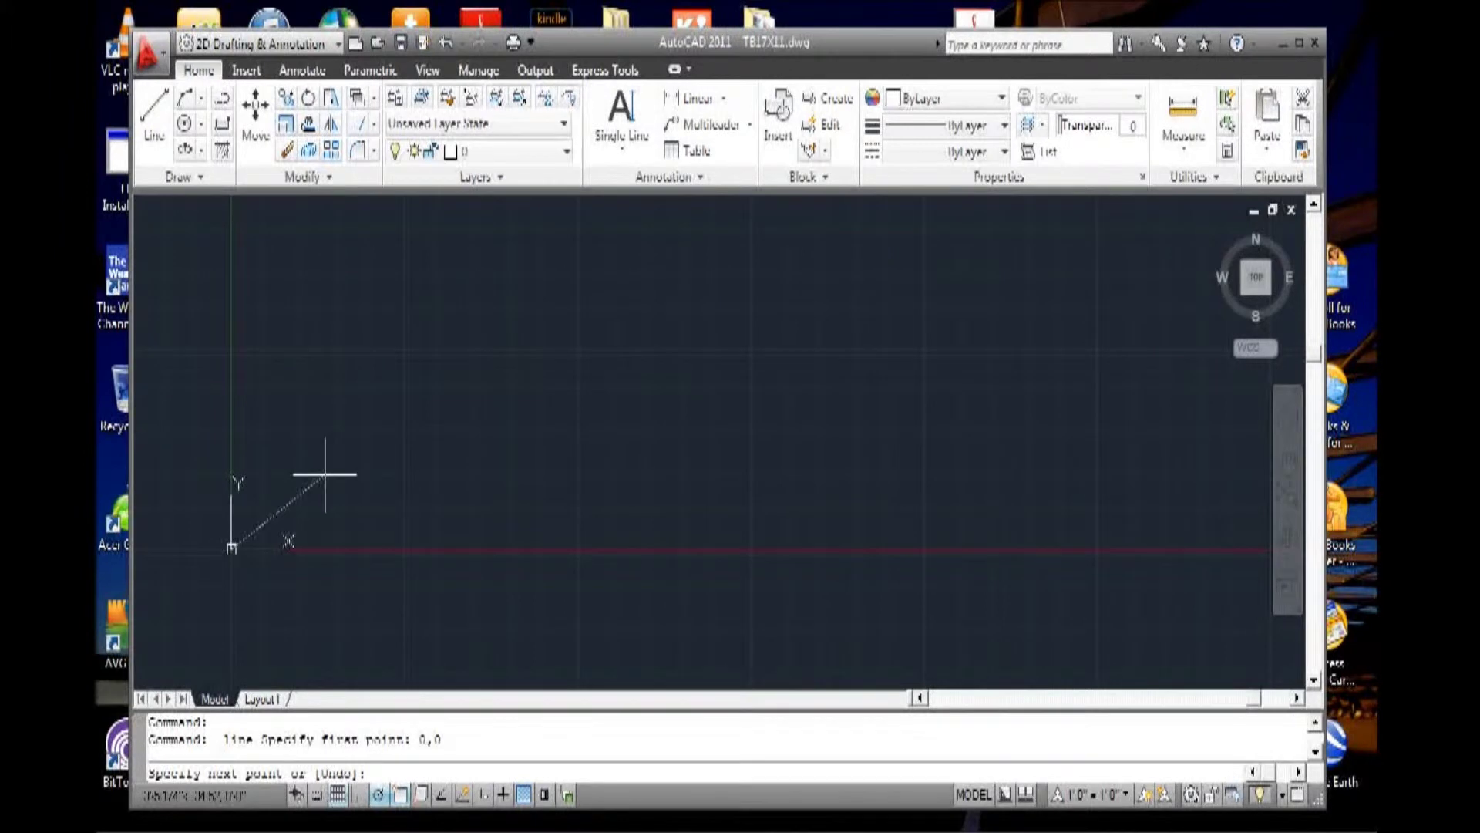
scroll(311, 497, "up", 2)
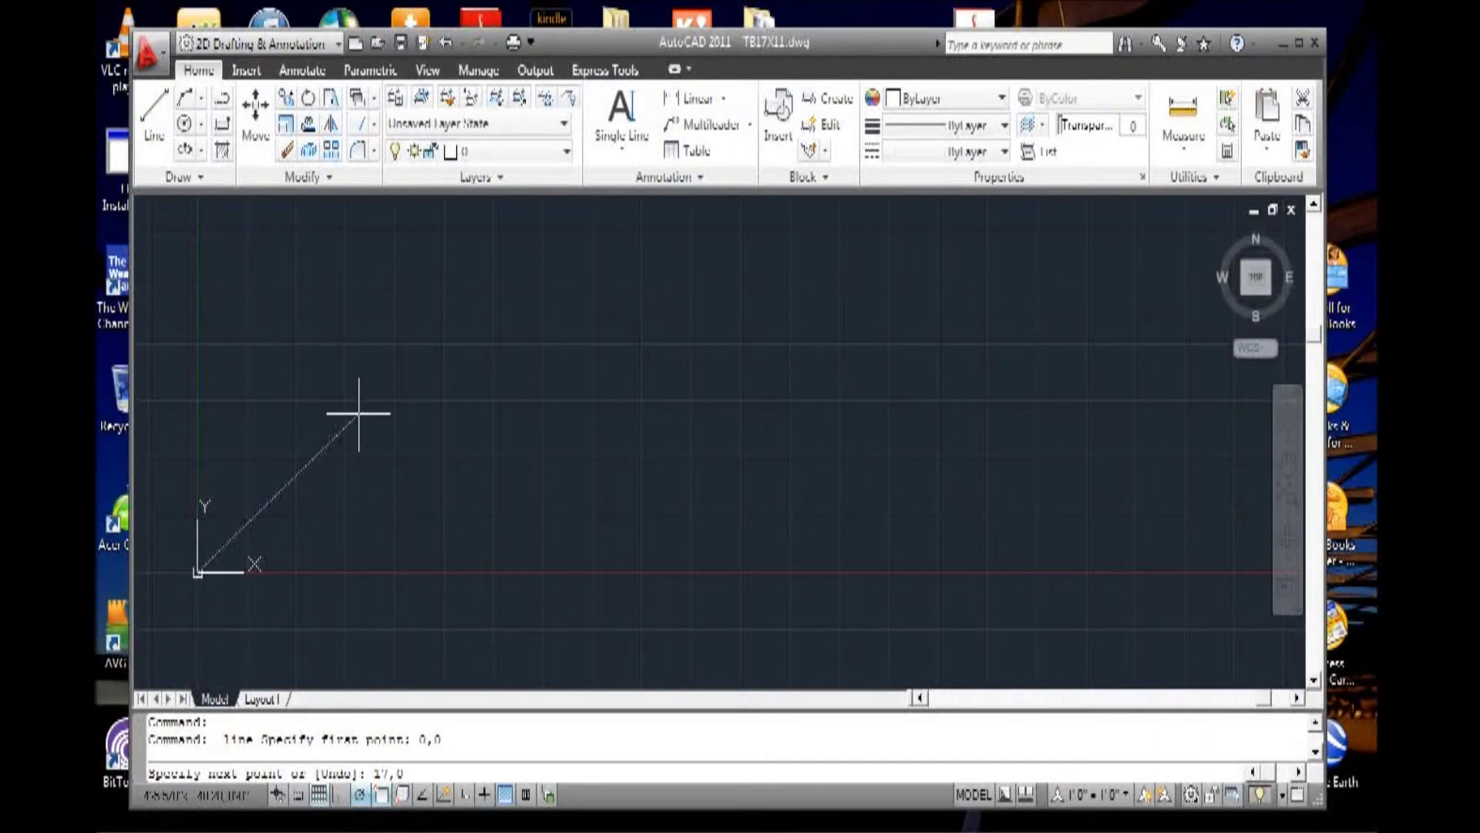
key("Return")
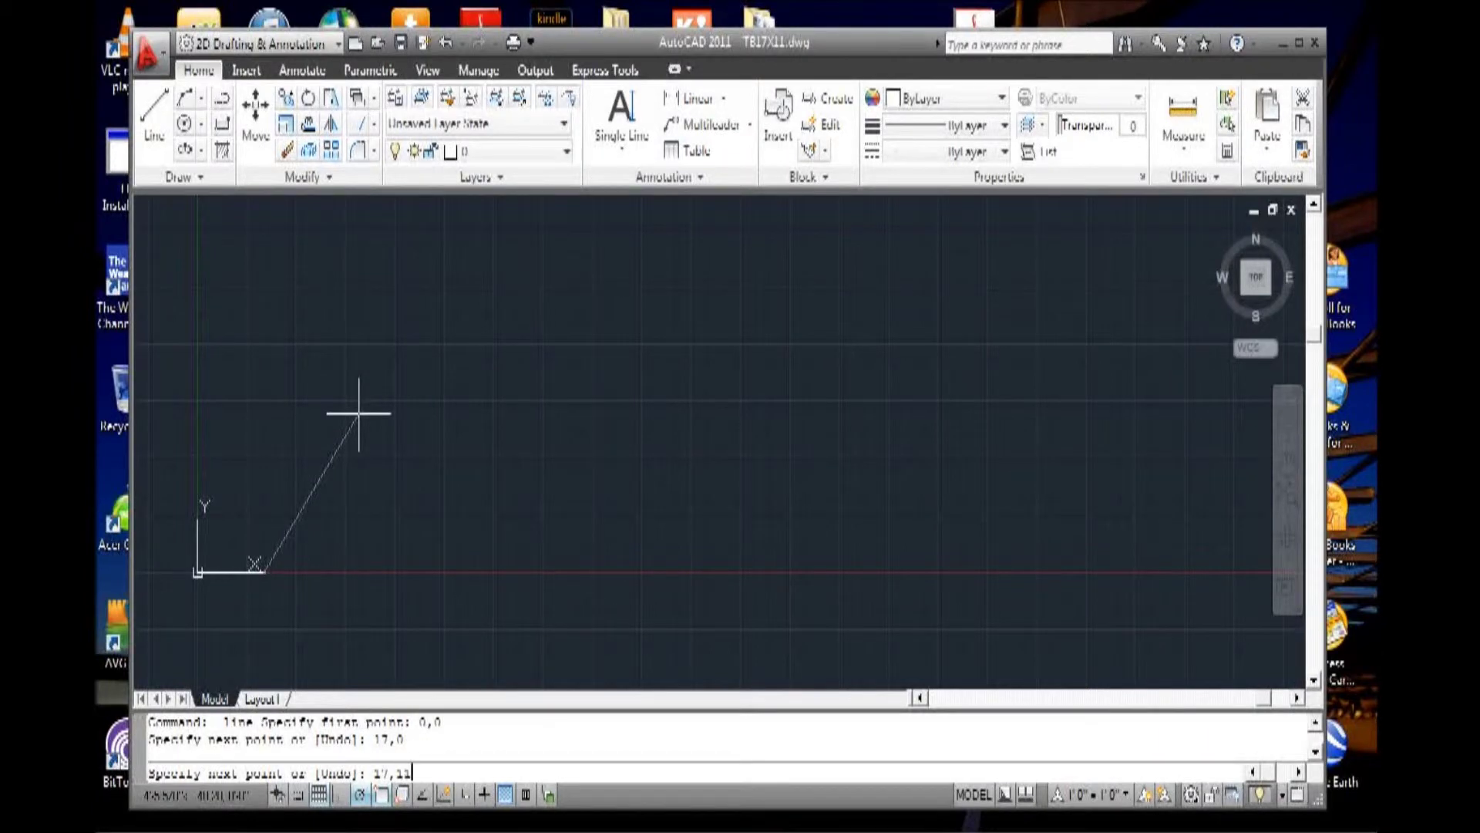
key("Return")
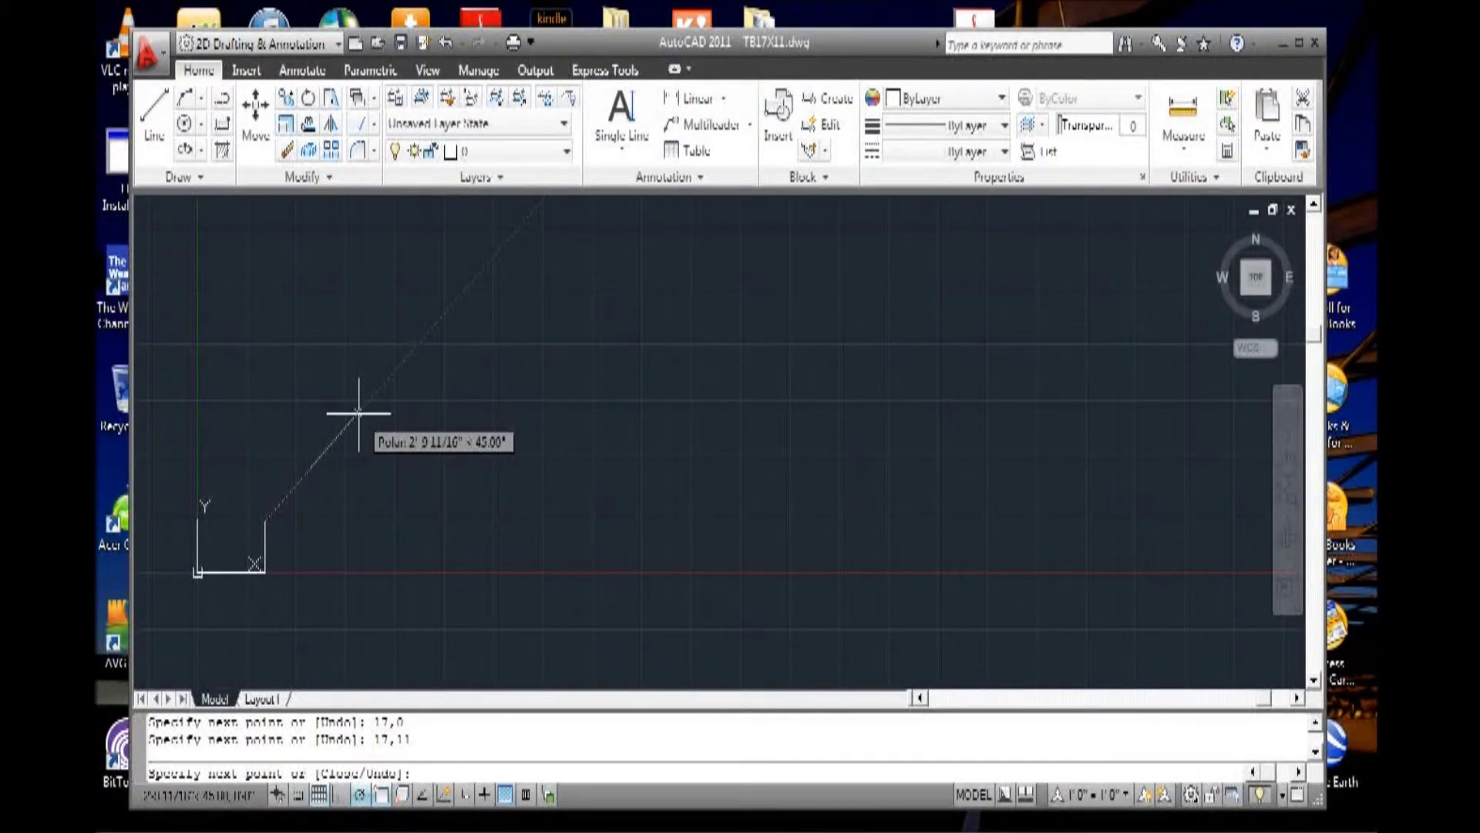
type("0")
type(",11")
key("Return")
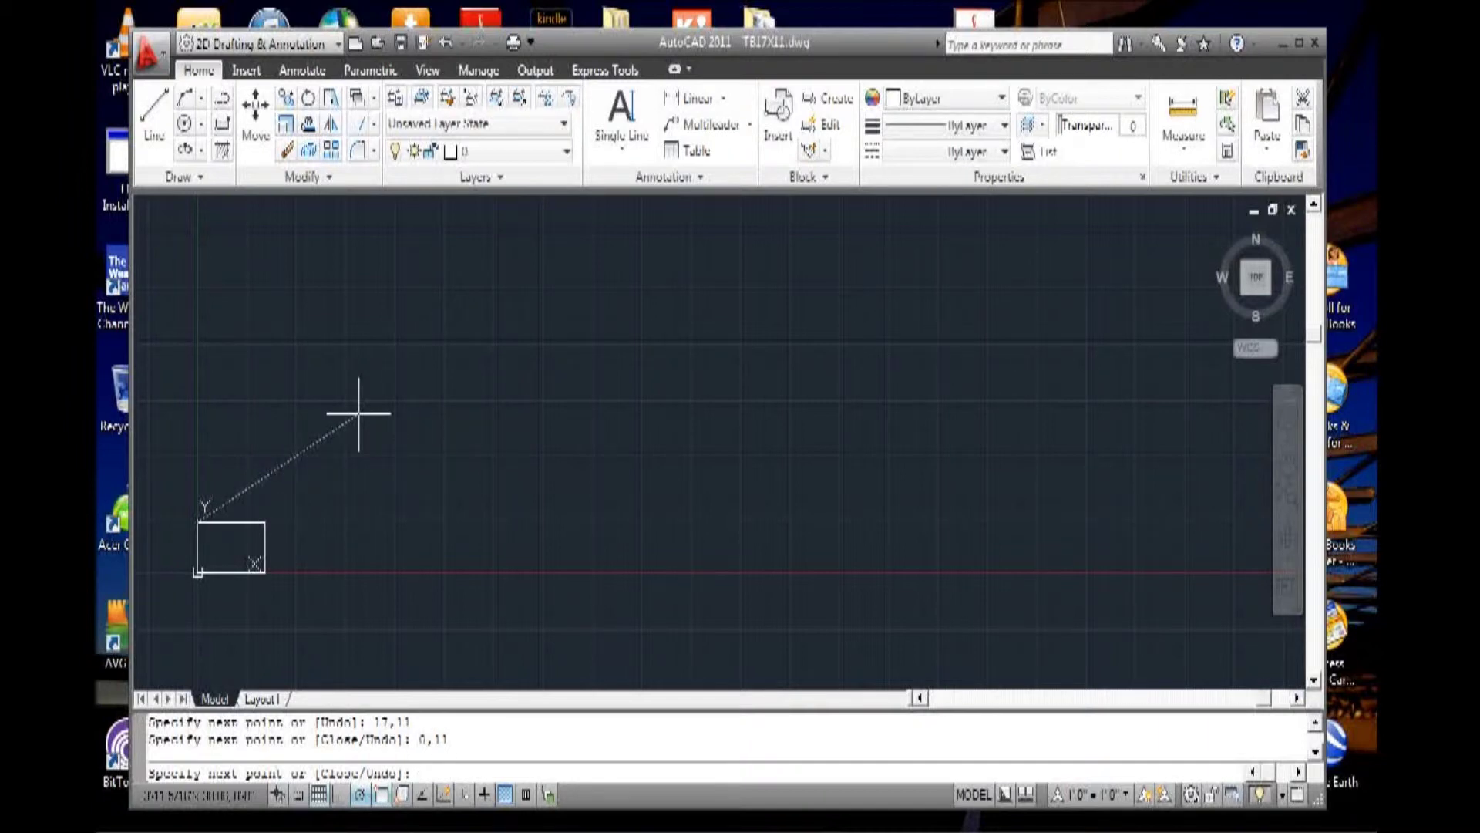
type("C")
key("Return")
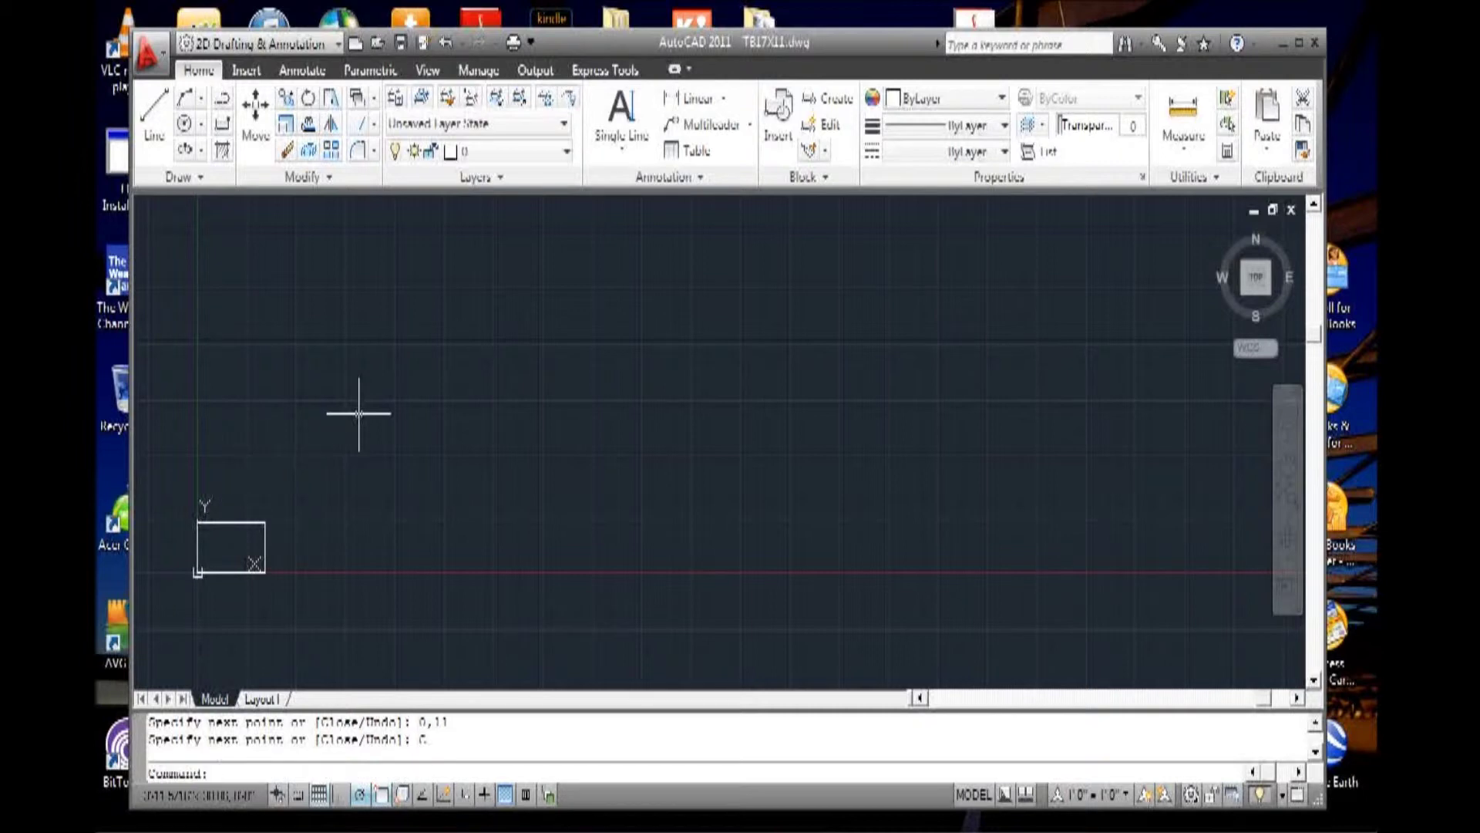
Inspect the geometry properties of the border's upper line, including its length, and clear the selection.
scroll(190, 580, "up", 5)
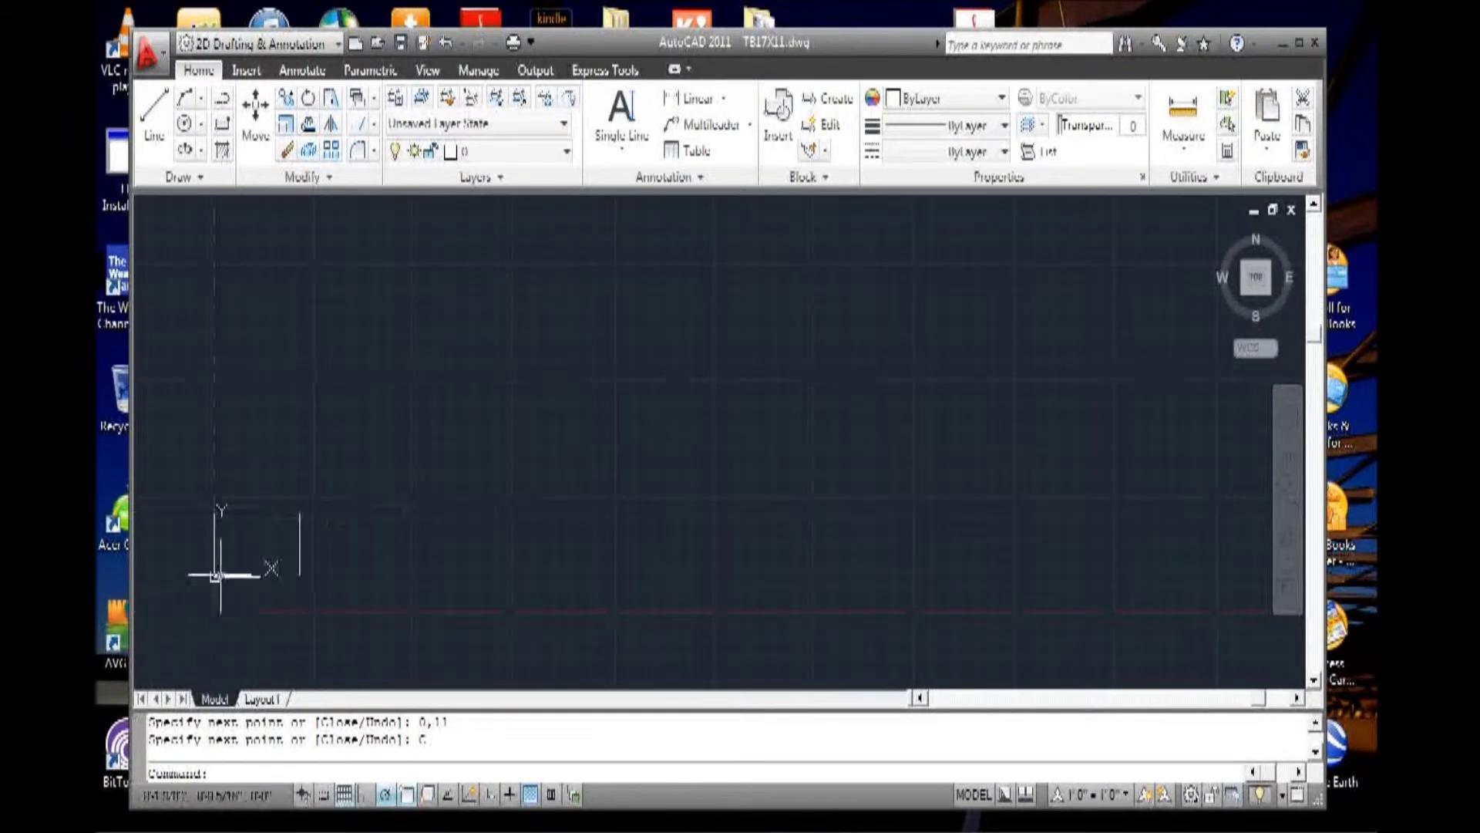
scroll(189, 580, "up", 2)
scroll(240, 545, "up", 2)
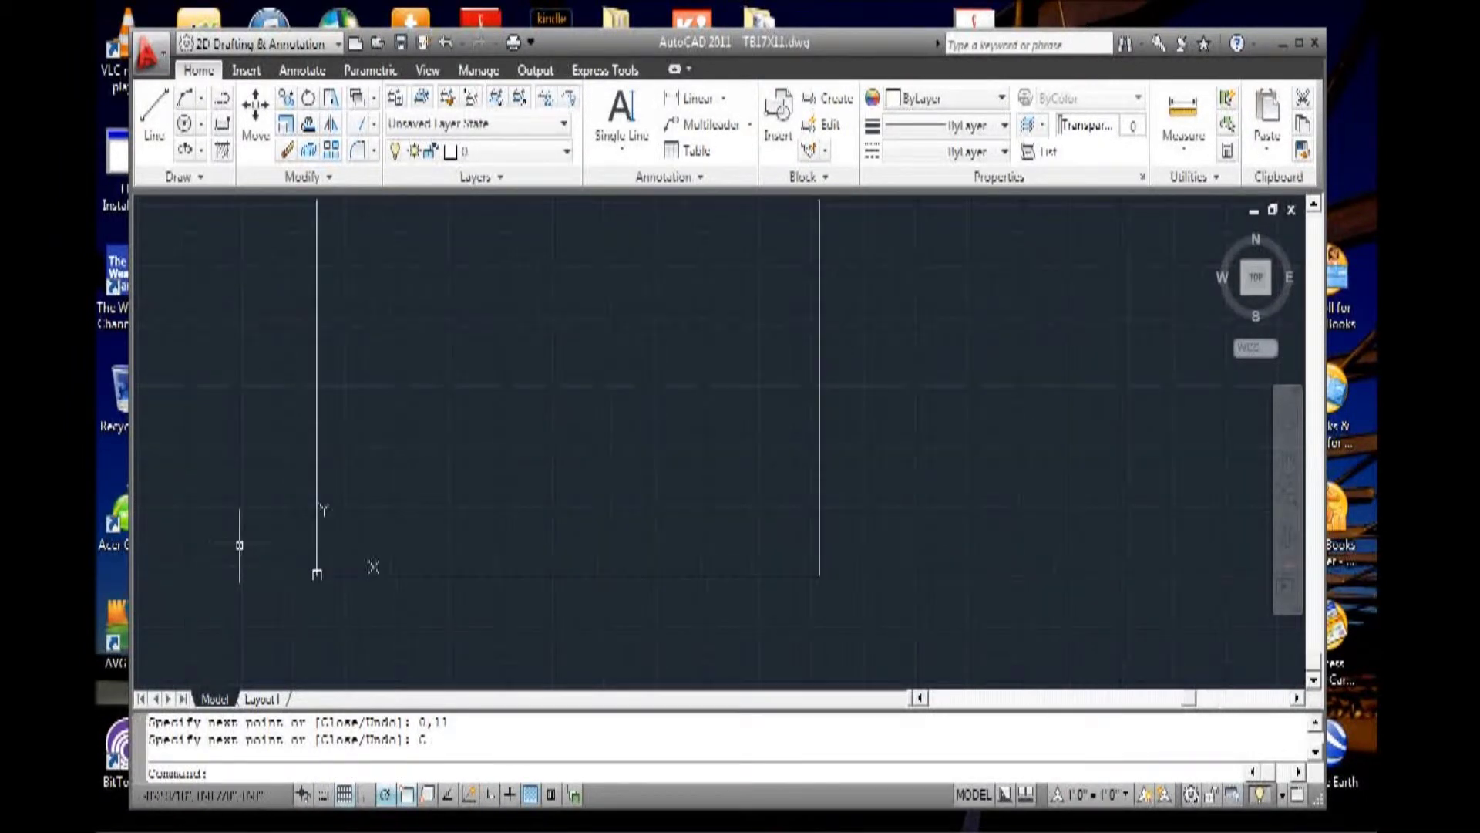
scroll(231, 535, "down", 2)
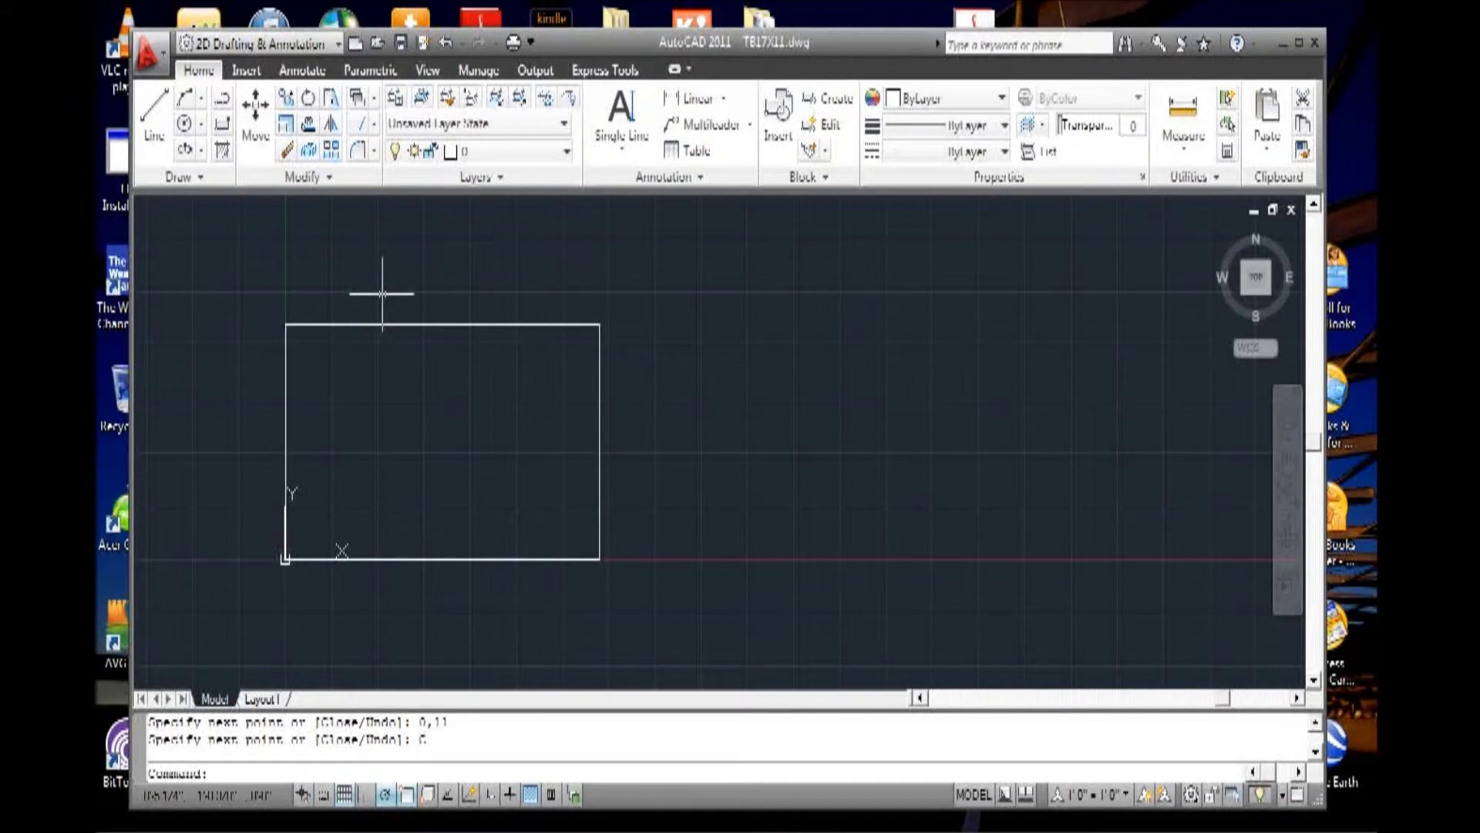
left_click(386, 323)
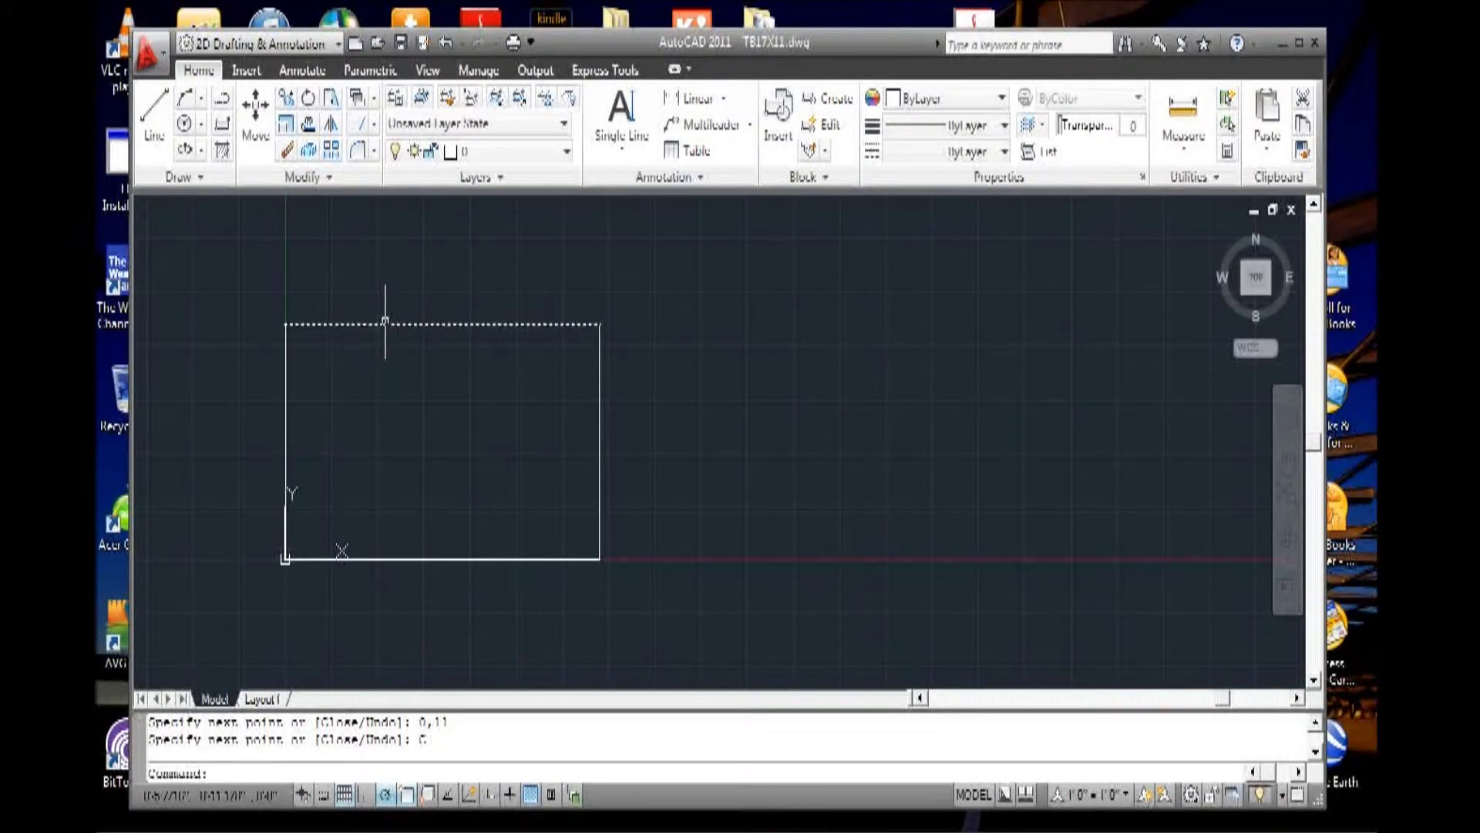
right_click(387, 323)
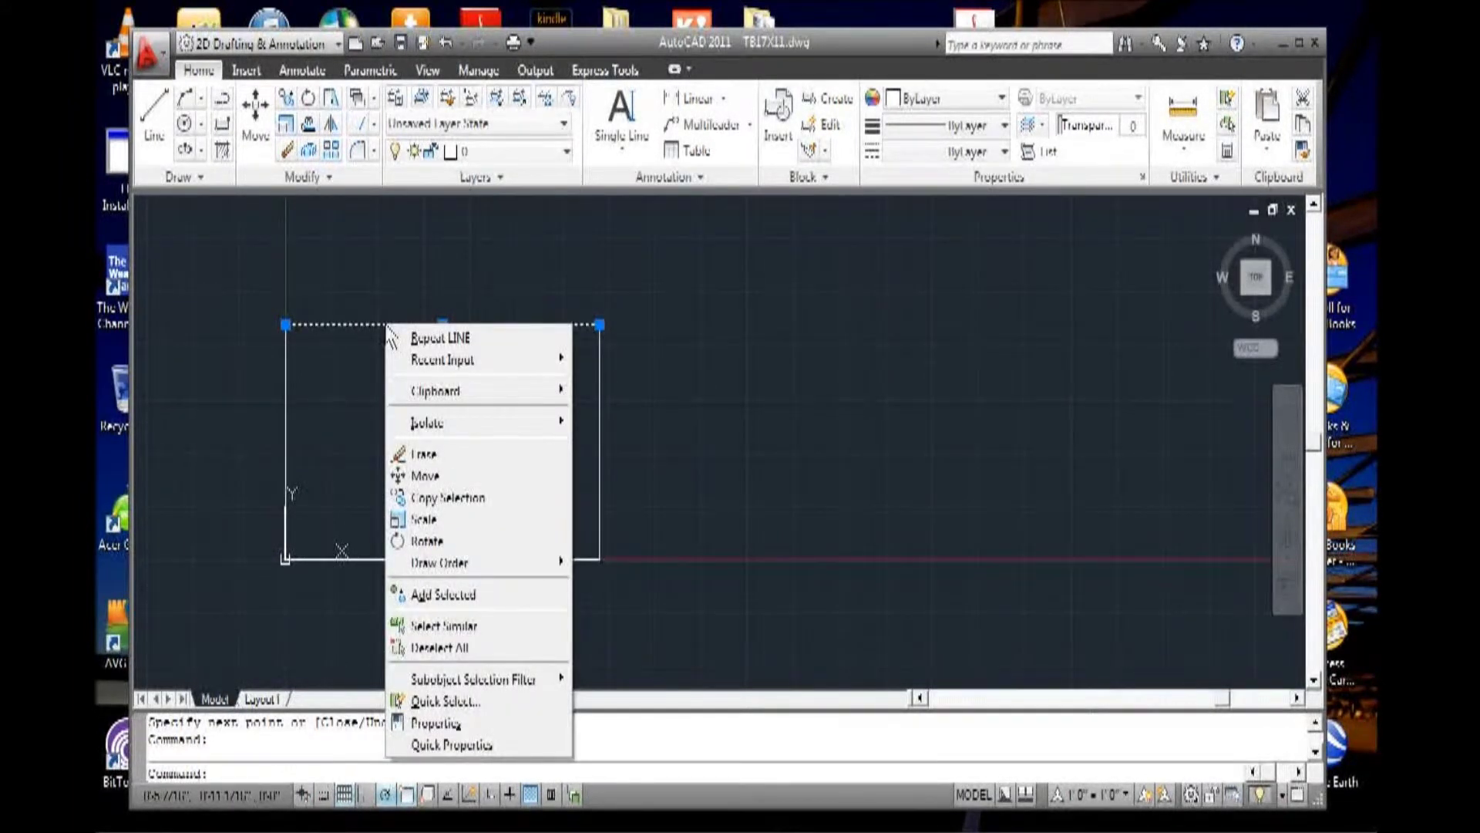
left_click(436, 722)
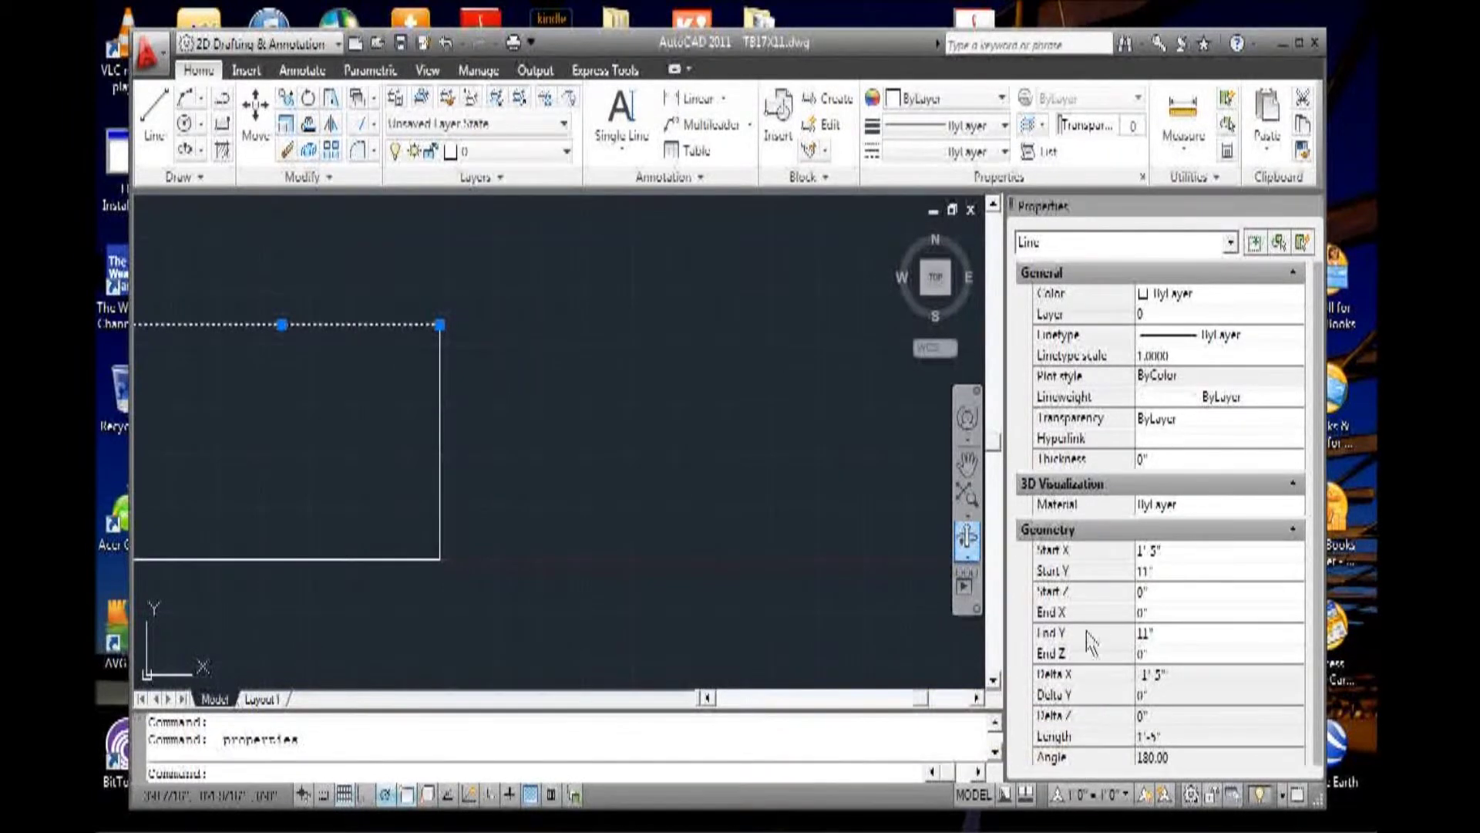
scroll(798, 462, "down", 4)
scroll(536, 399, "up", 2)
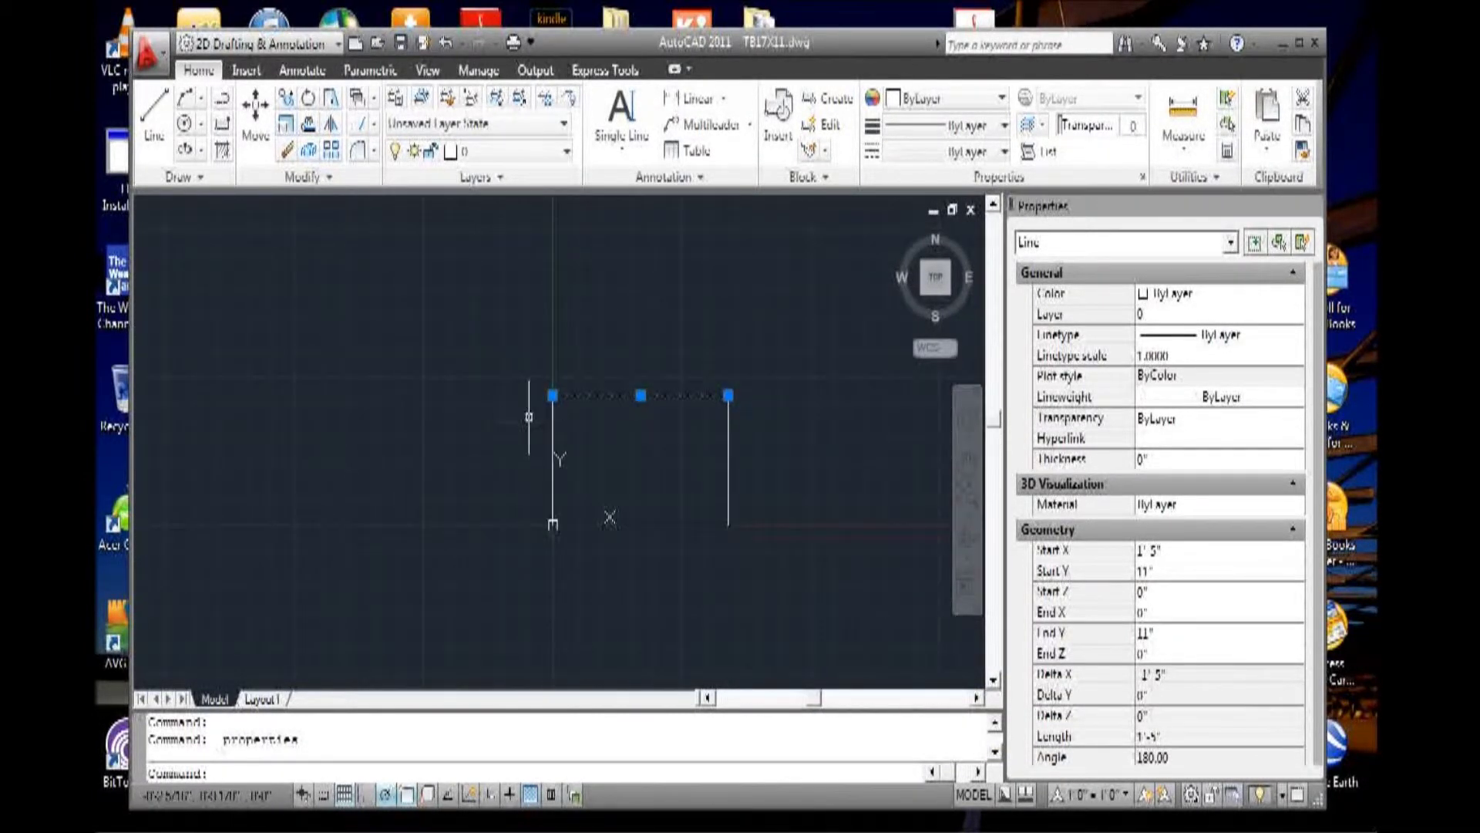
left_click(727, 400)
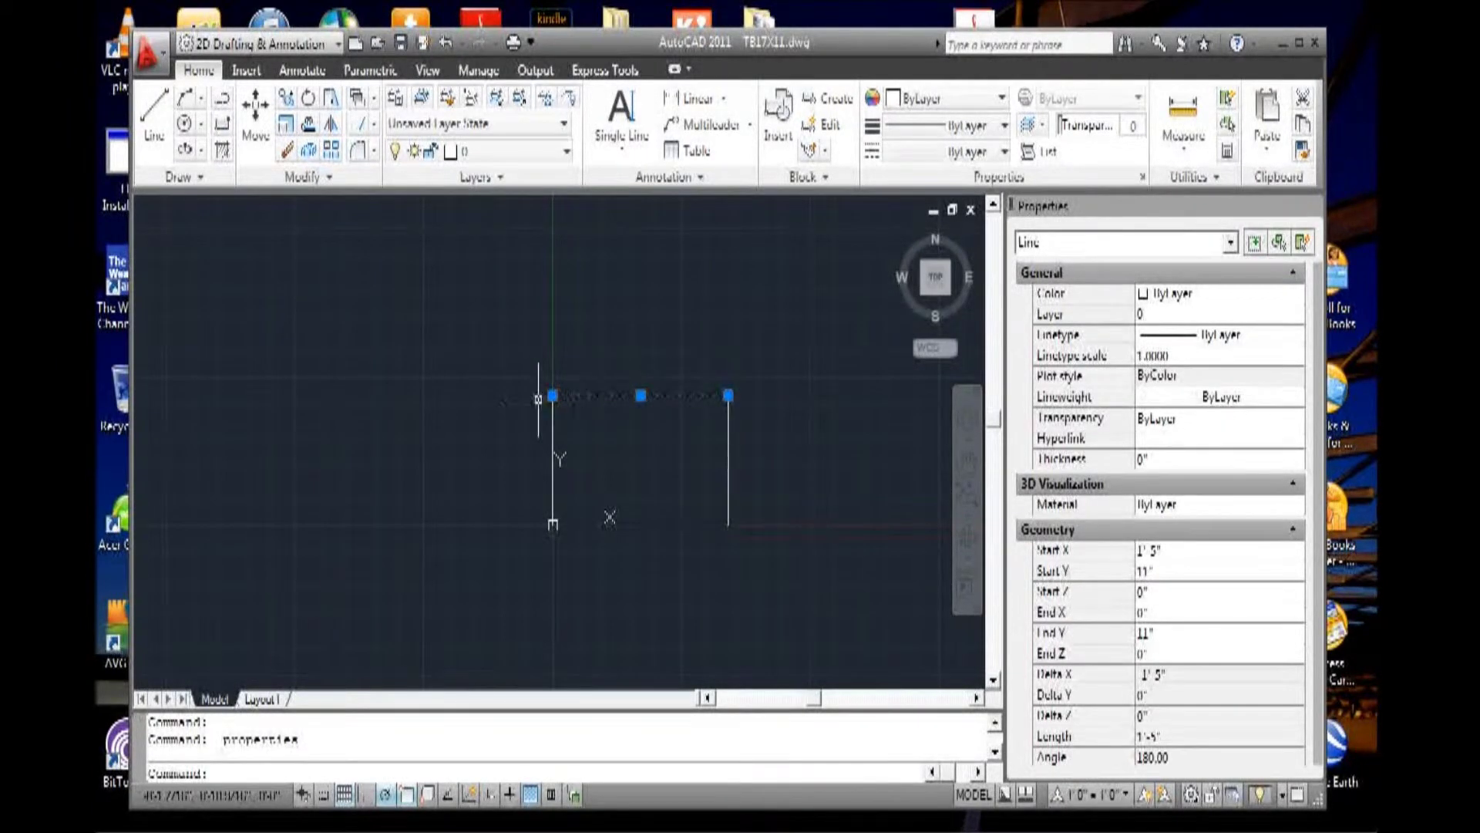
key("Escape")
key("Escape")
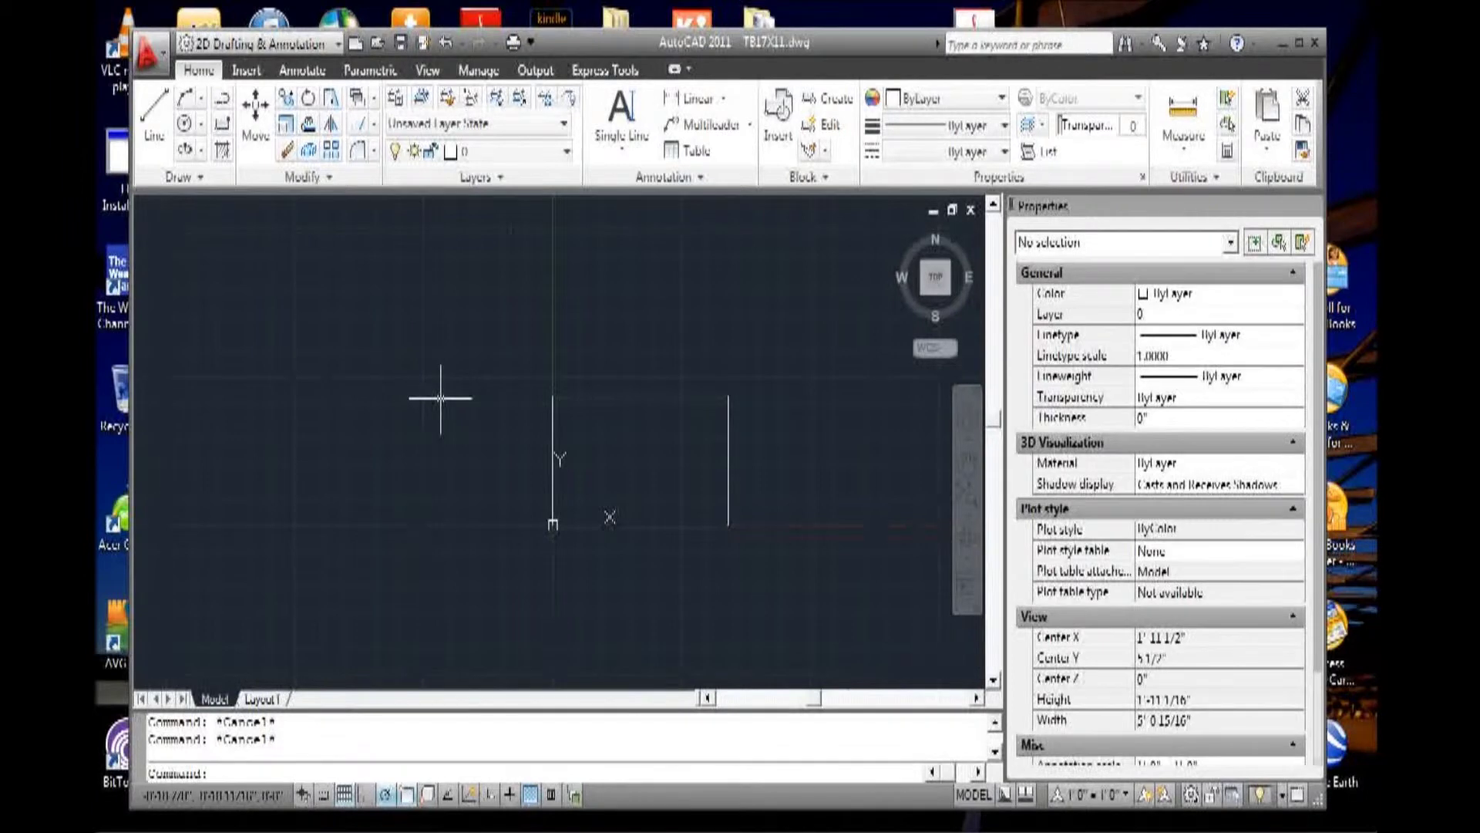
Add a linear dimension above the border's upper edge to check its width.
scroll(440, 398, "down", 4)
scroll(612, 372, "up", 3)
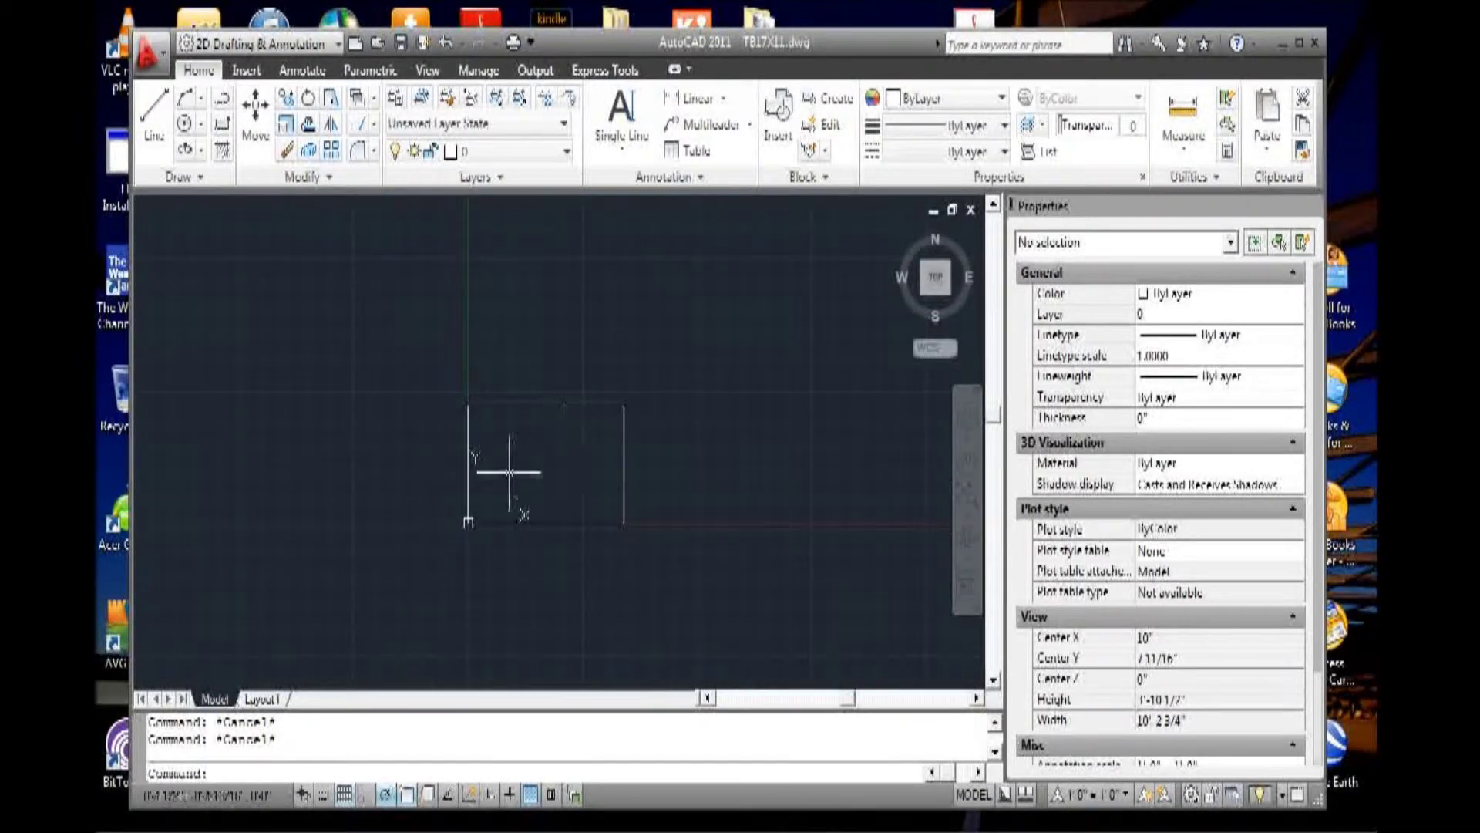
scroll(482, 493, "up", 2)
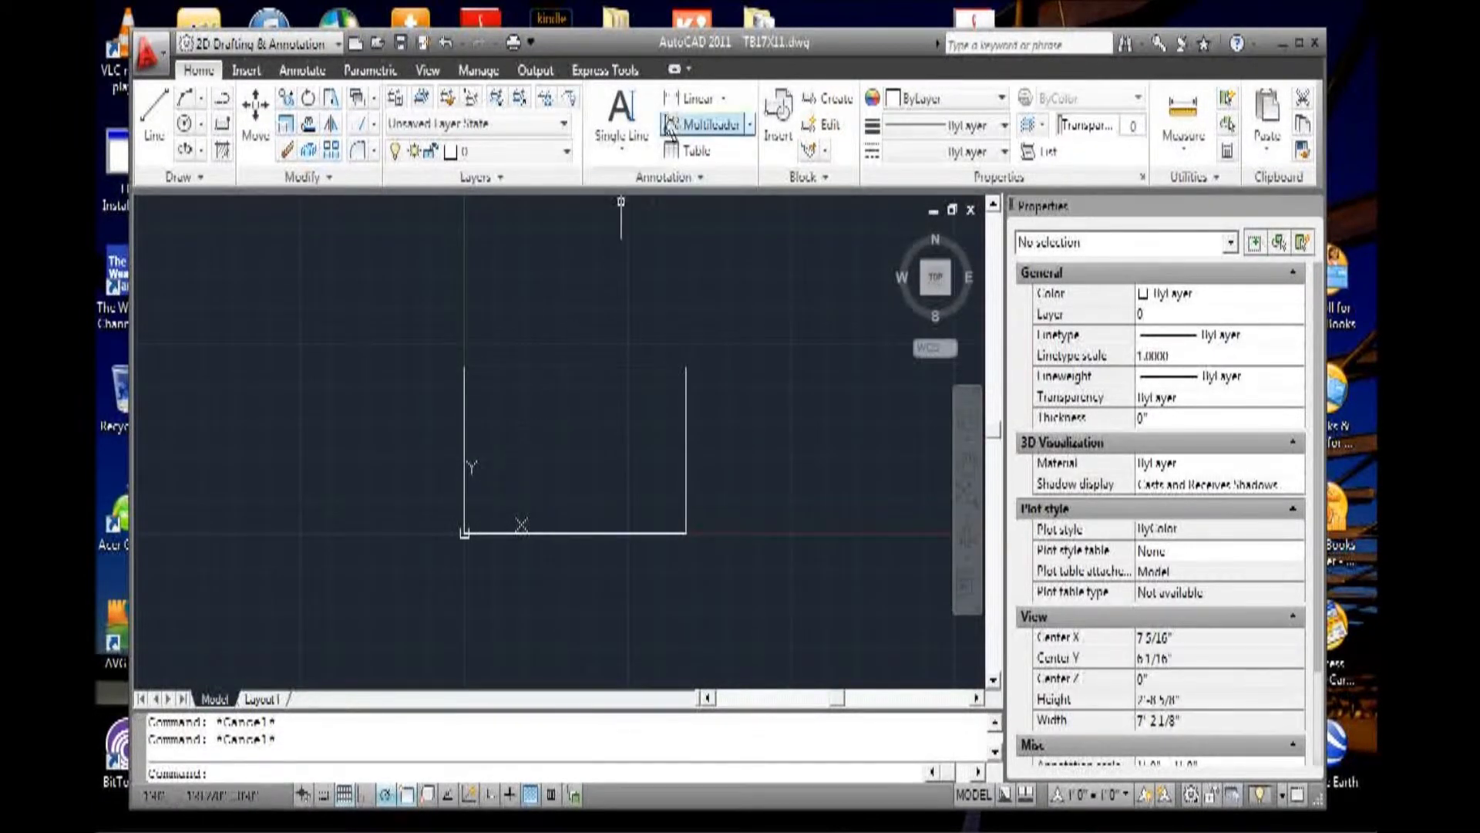
left_click(692, 98)
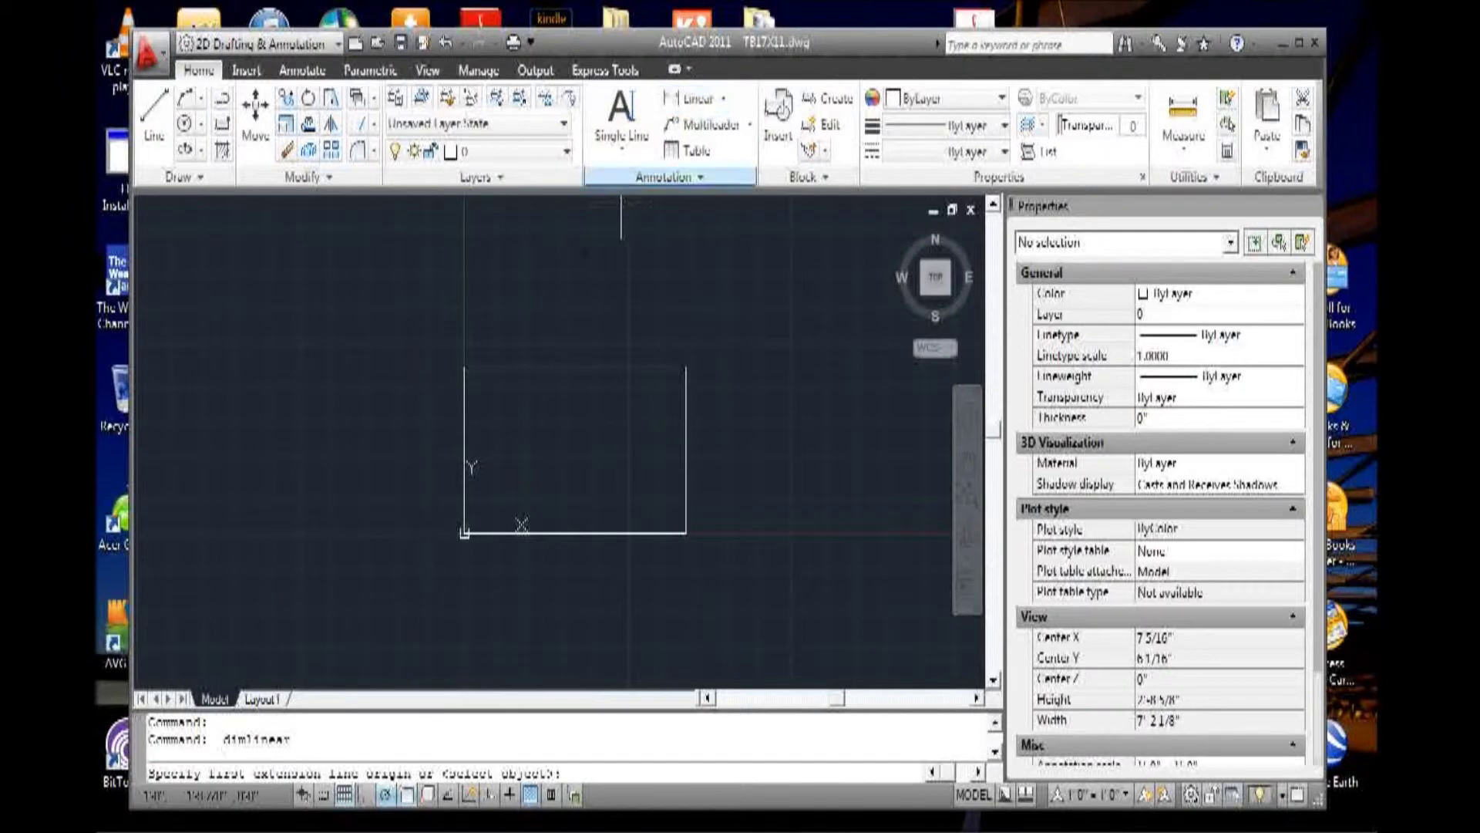
left_click(464, 368)
left_click(686, 367)
left_click(666, 342)
scroll(577, 338, "up", 5)
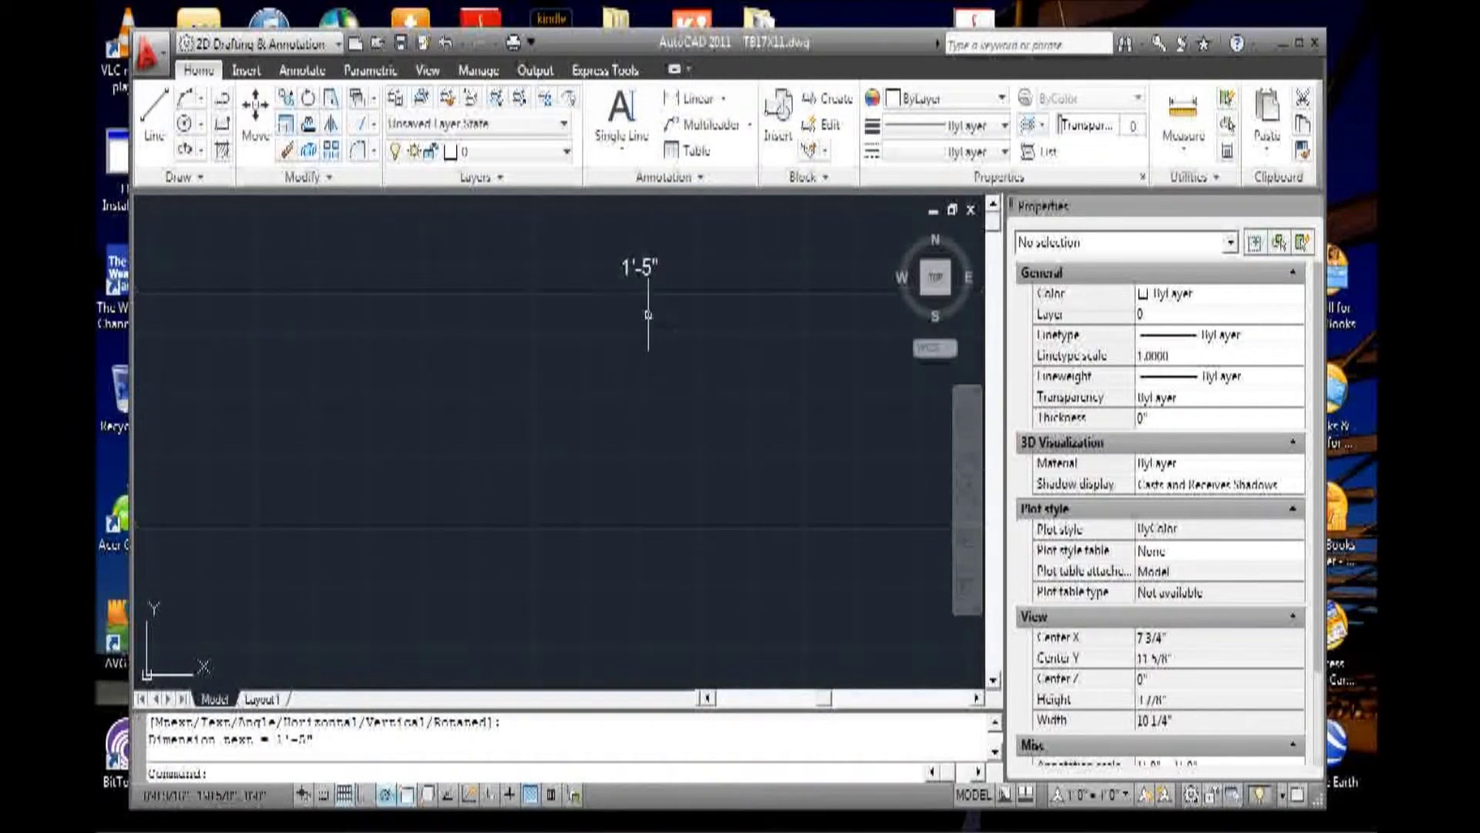
Add a vertical linear dimension beside the border's right edge to check its height.
scroll(762, 417, "down", 6)
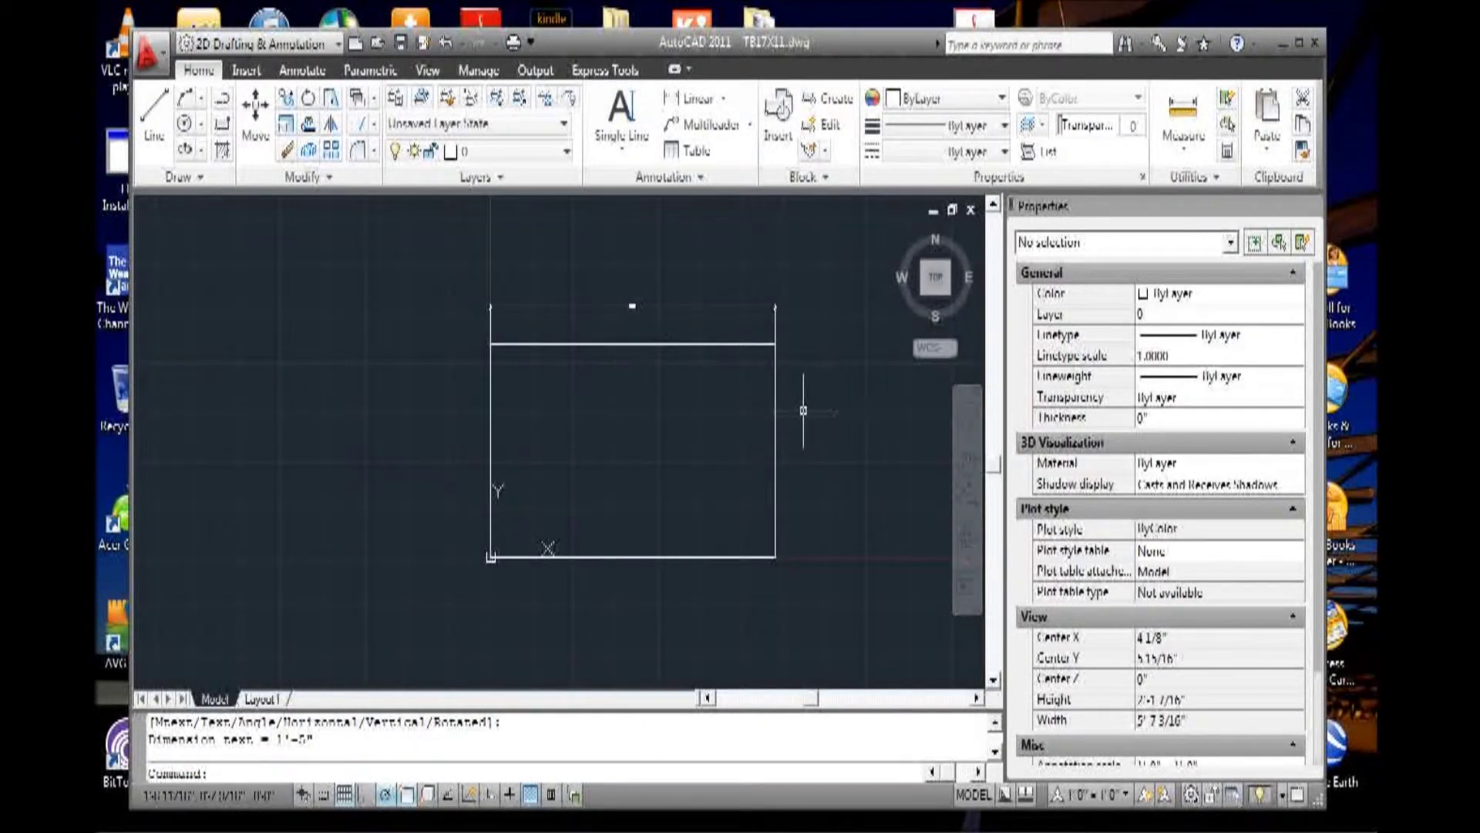
key("Return")
left_click(775, 555)
left_click(776, 307)
left_click(811, 432)
scroll(745, 383, "up", 4)
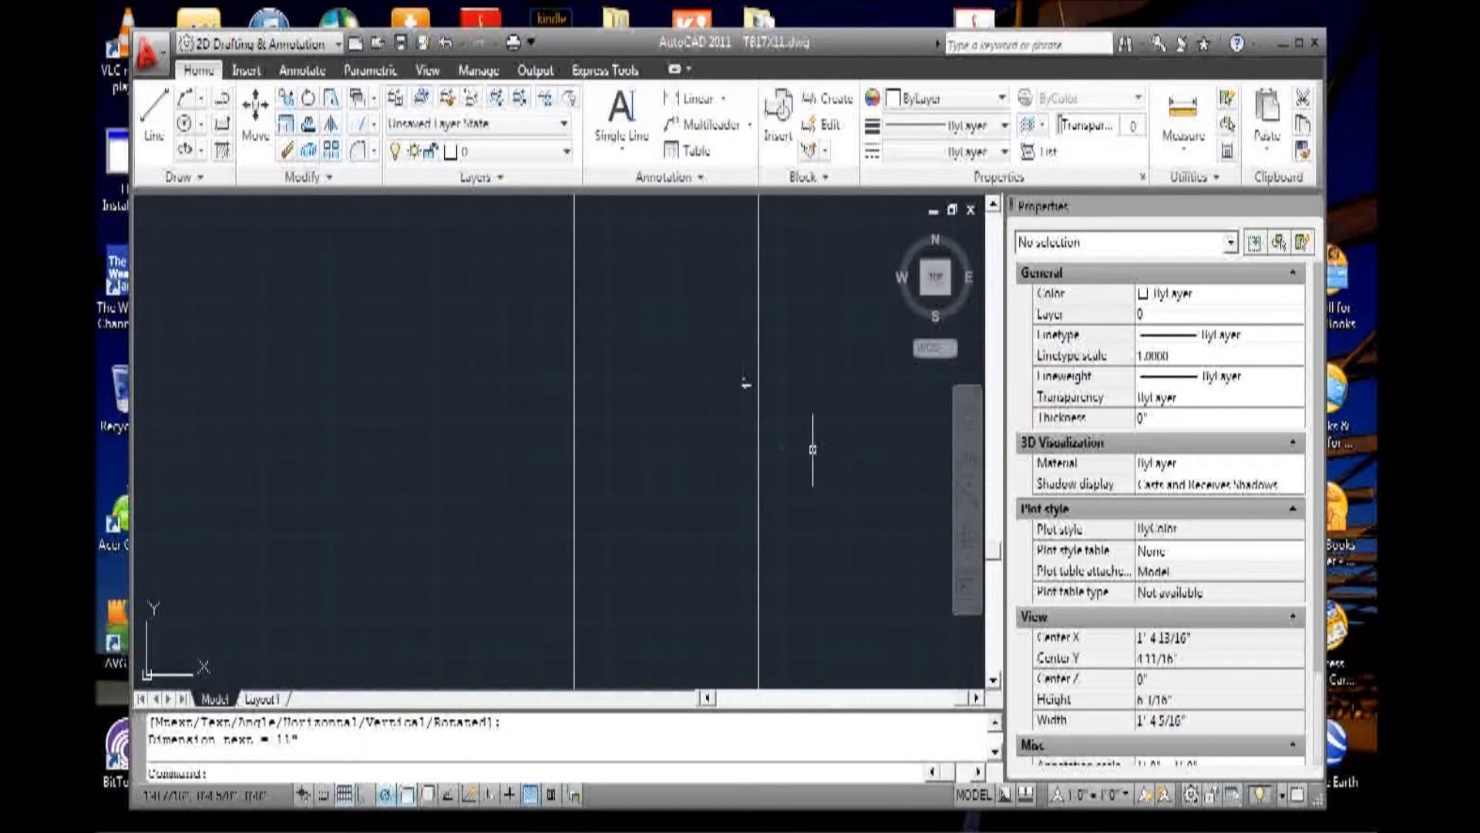
Erase the two linear check dimensions above and beside the sheet border.
scroll(747, 386, "down", 4)
type("E")
key("Return")
left_click(819, 358)
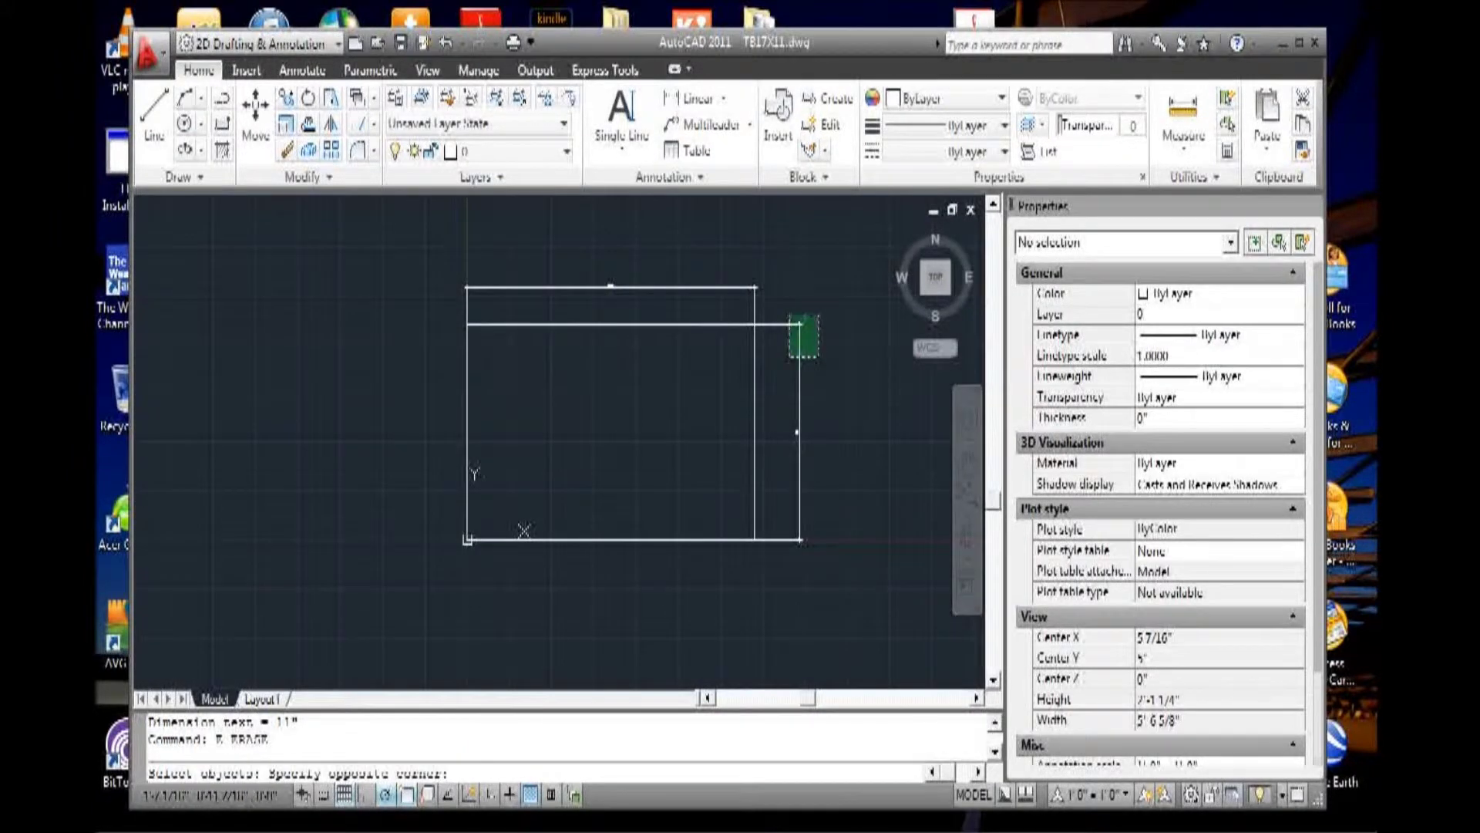
left_click(788, 314)
left_click(780, 309)
left_click(732, 262)
key("Return")
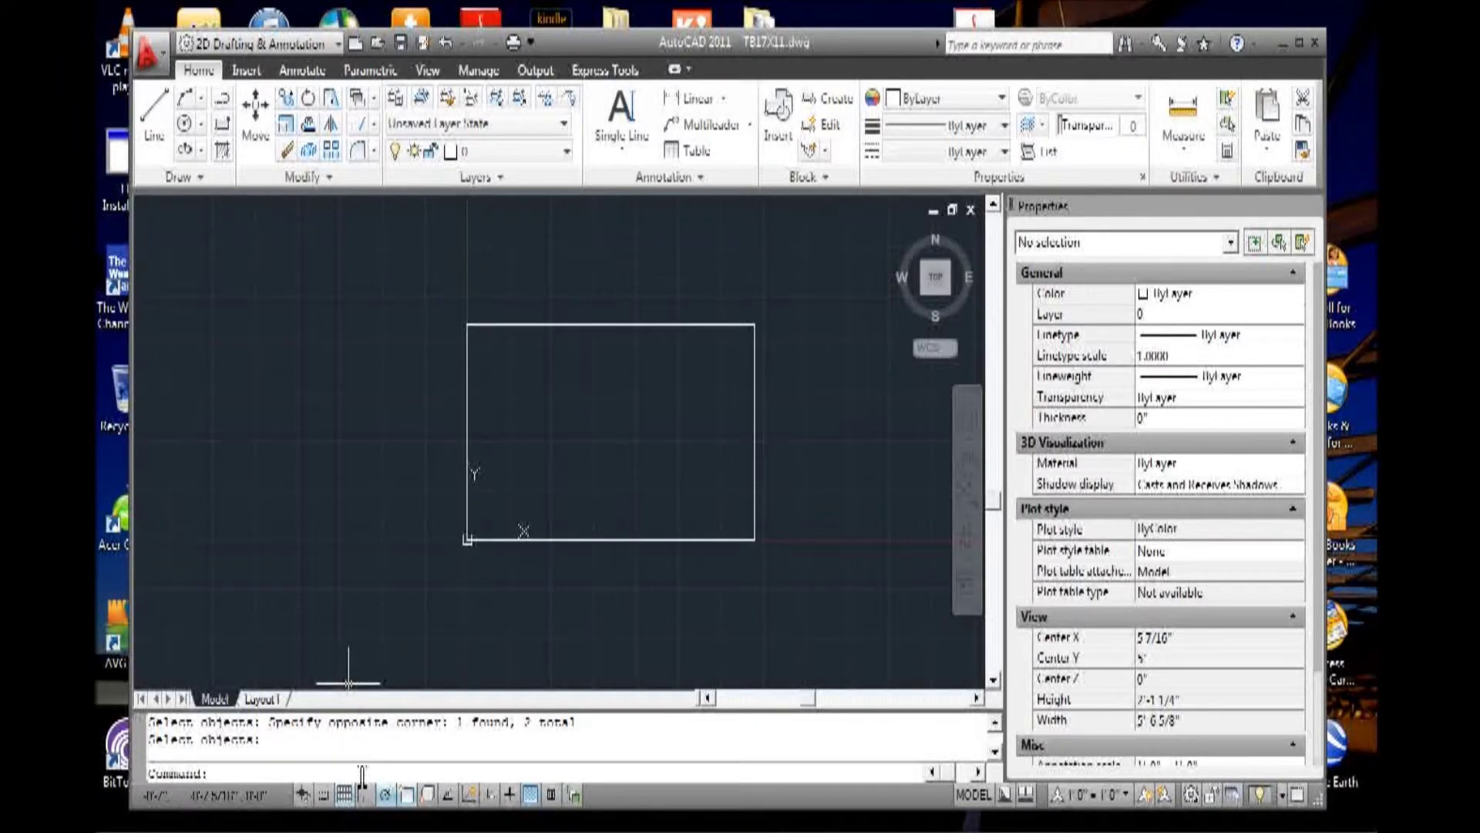
Turn off adaptive grid and grid display beyond the limits in the grid settings, and adjust the major line interval.
right_click(347, 794)
mouse_move(380, 777)
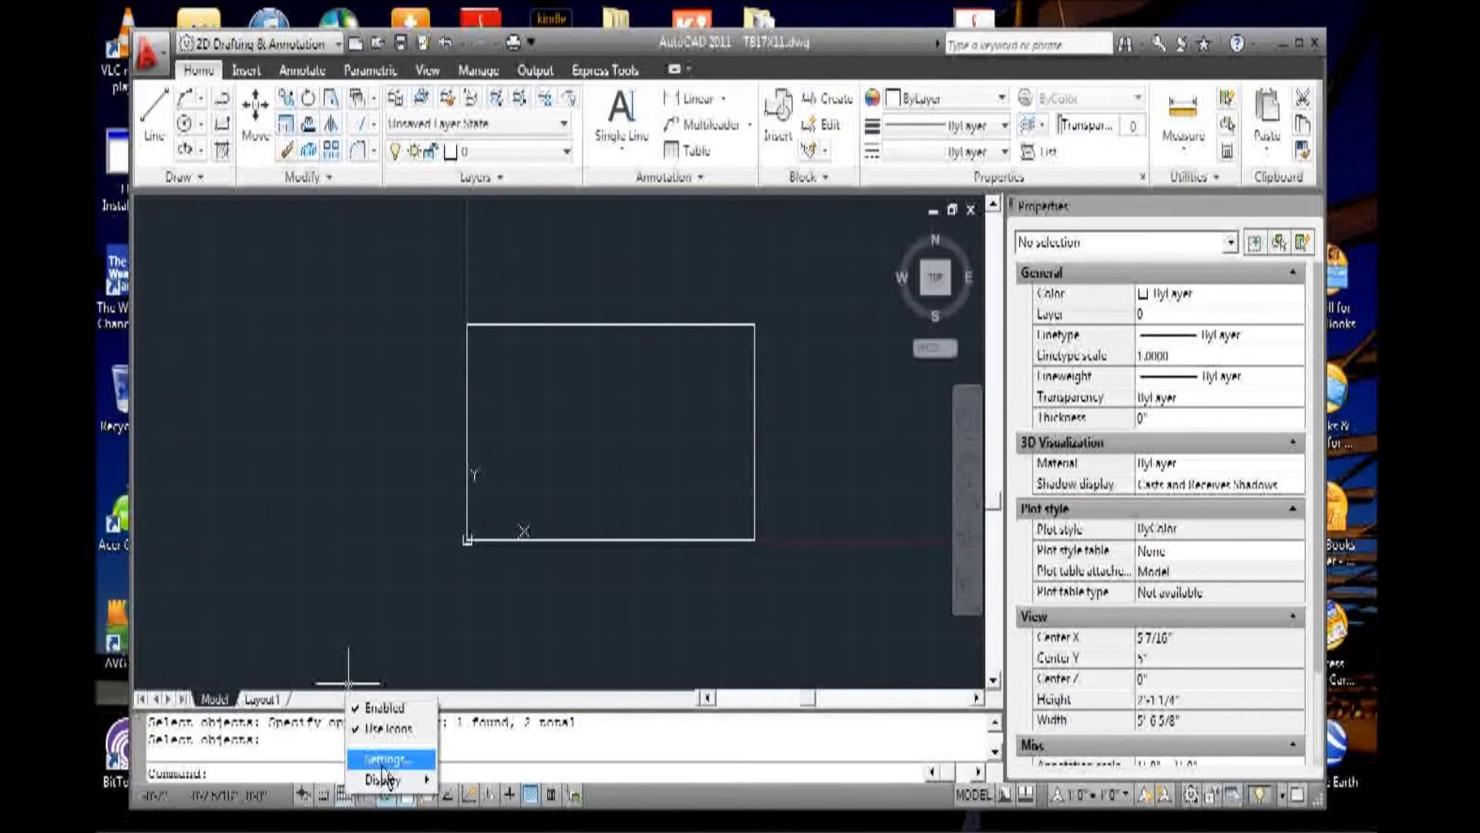
left_click(383, 760)
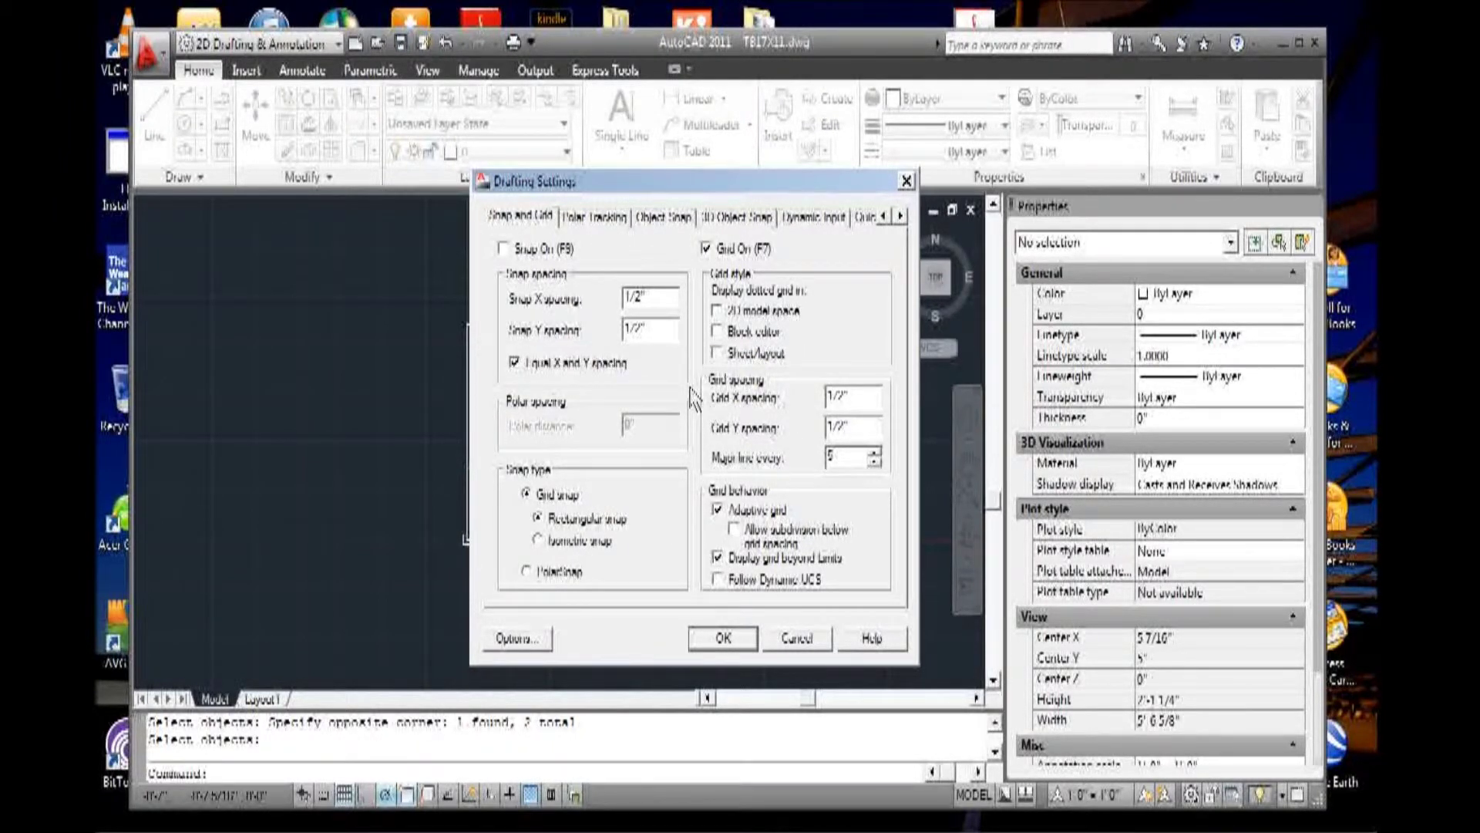
left_click(718, 512)
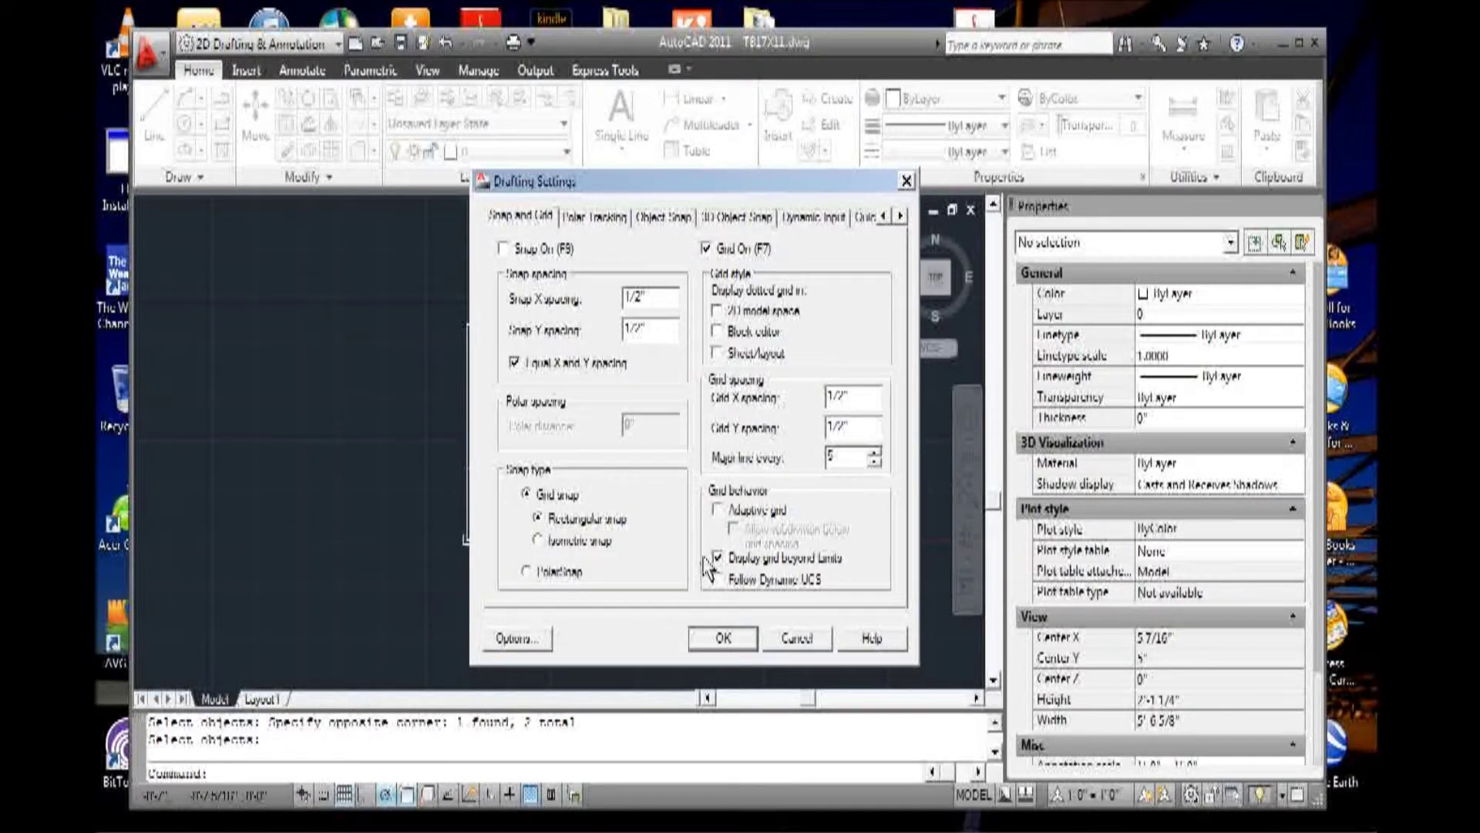
left_click(718, 558)
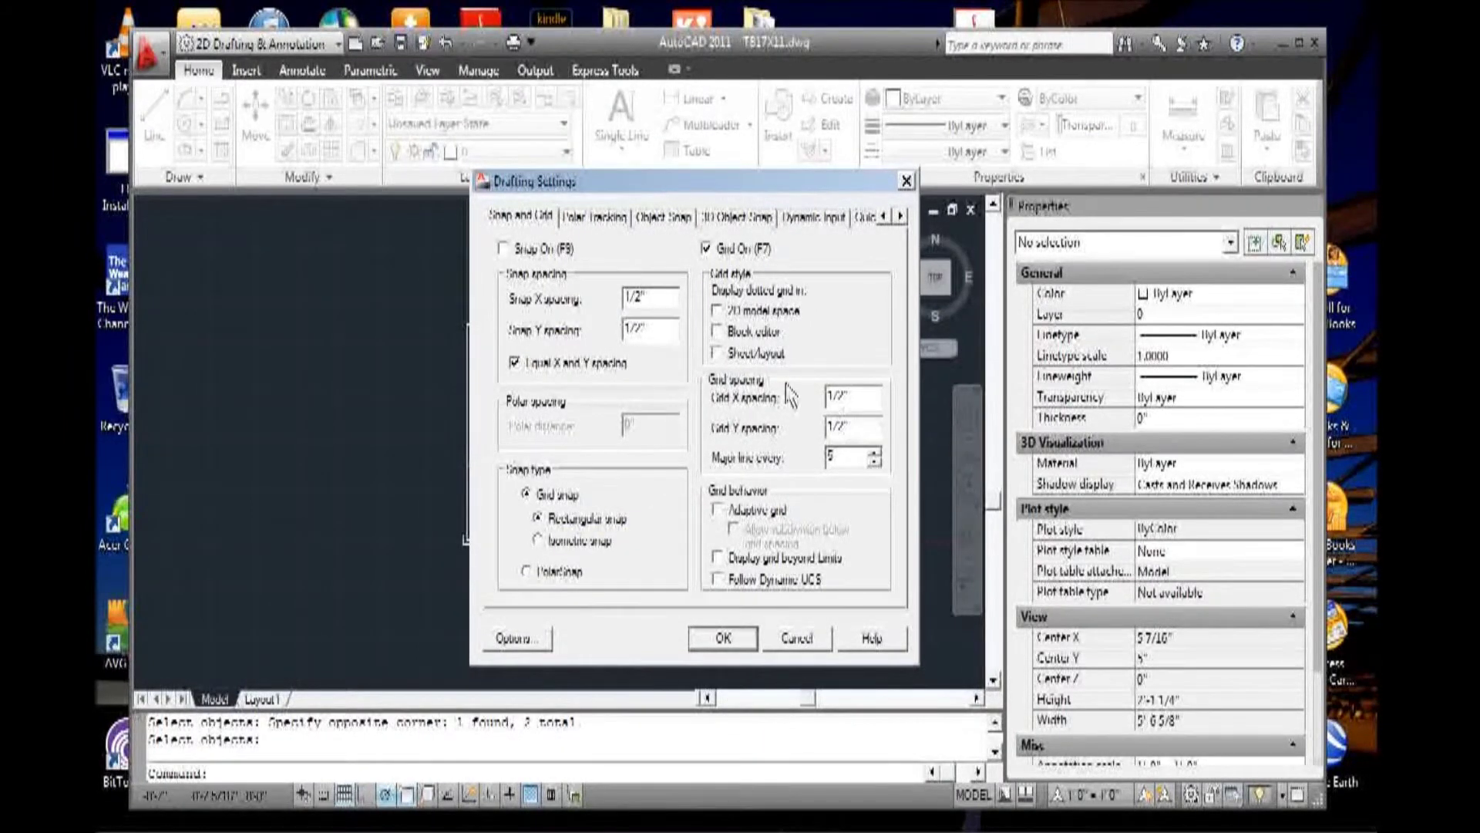
left_click(875, 458)
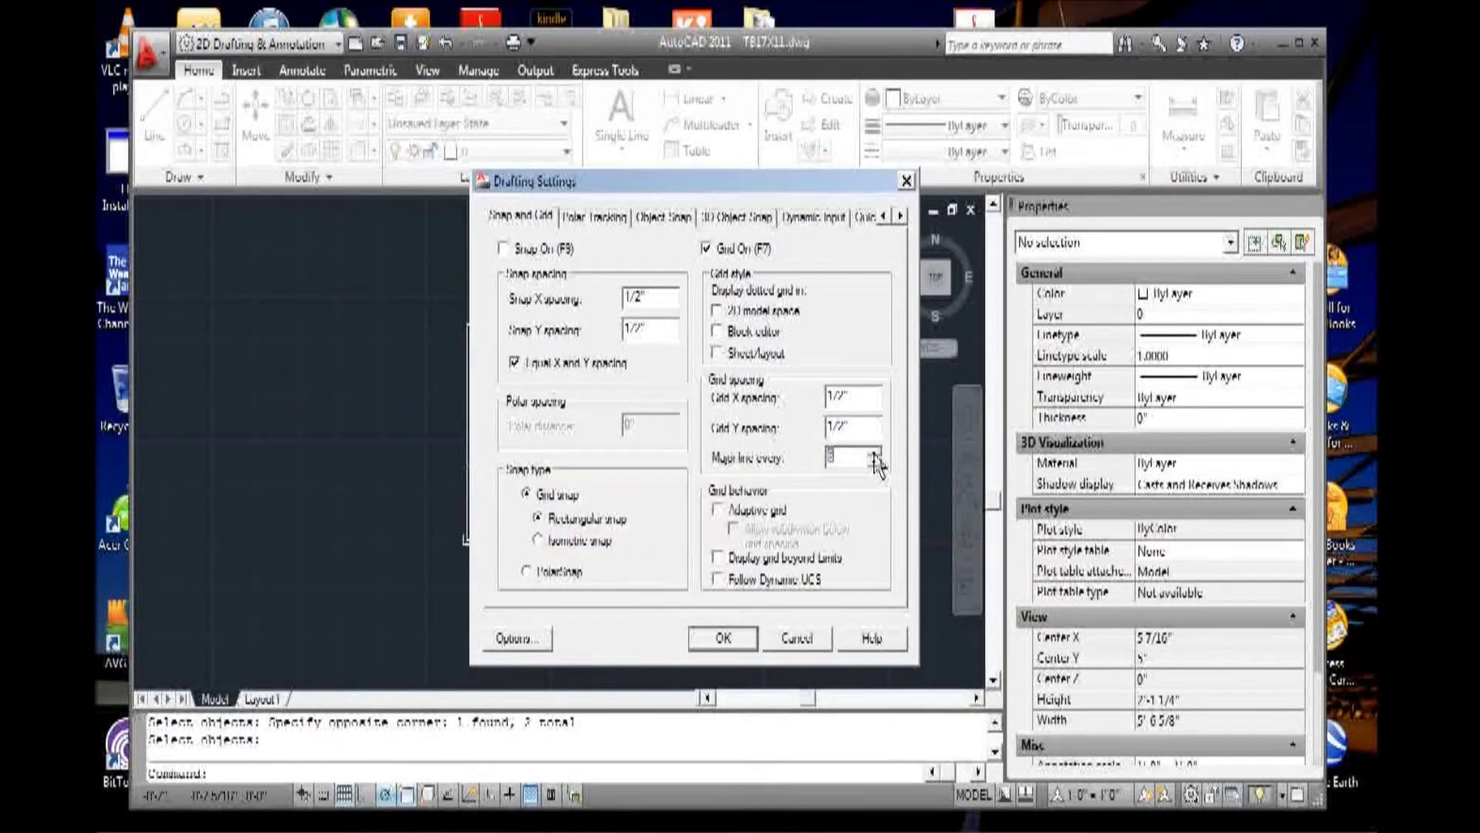
left_click(725, 639)
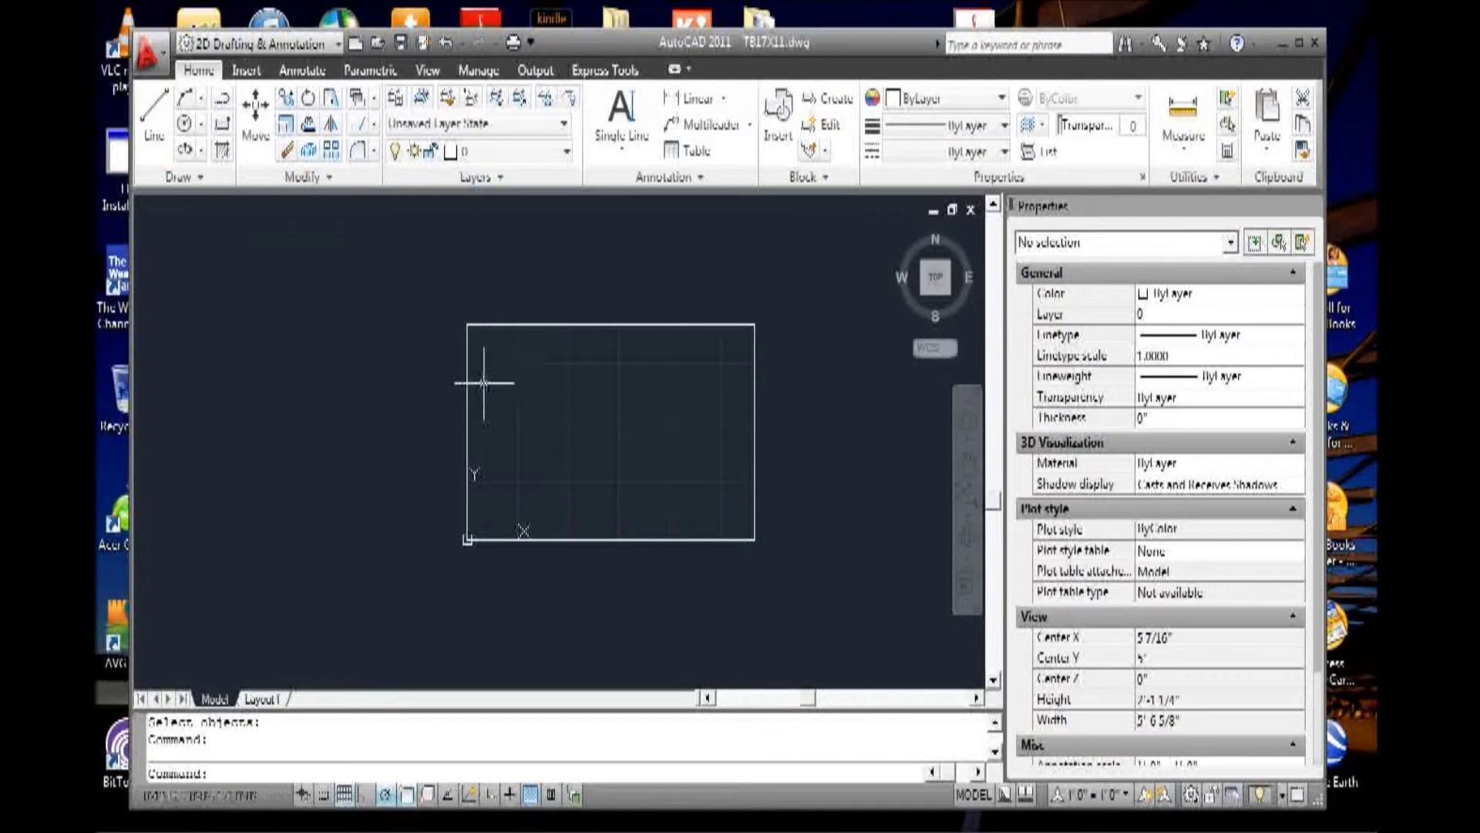
Offset all four lines of the sheet border inward by 1/4 to form an inner border.
scroll(543, 403, "up", 2)
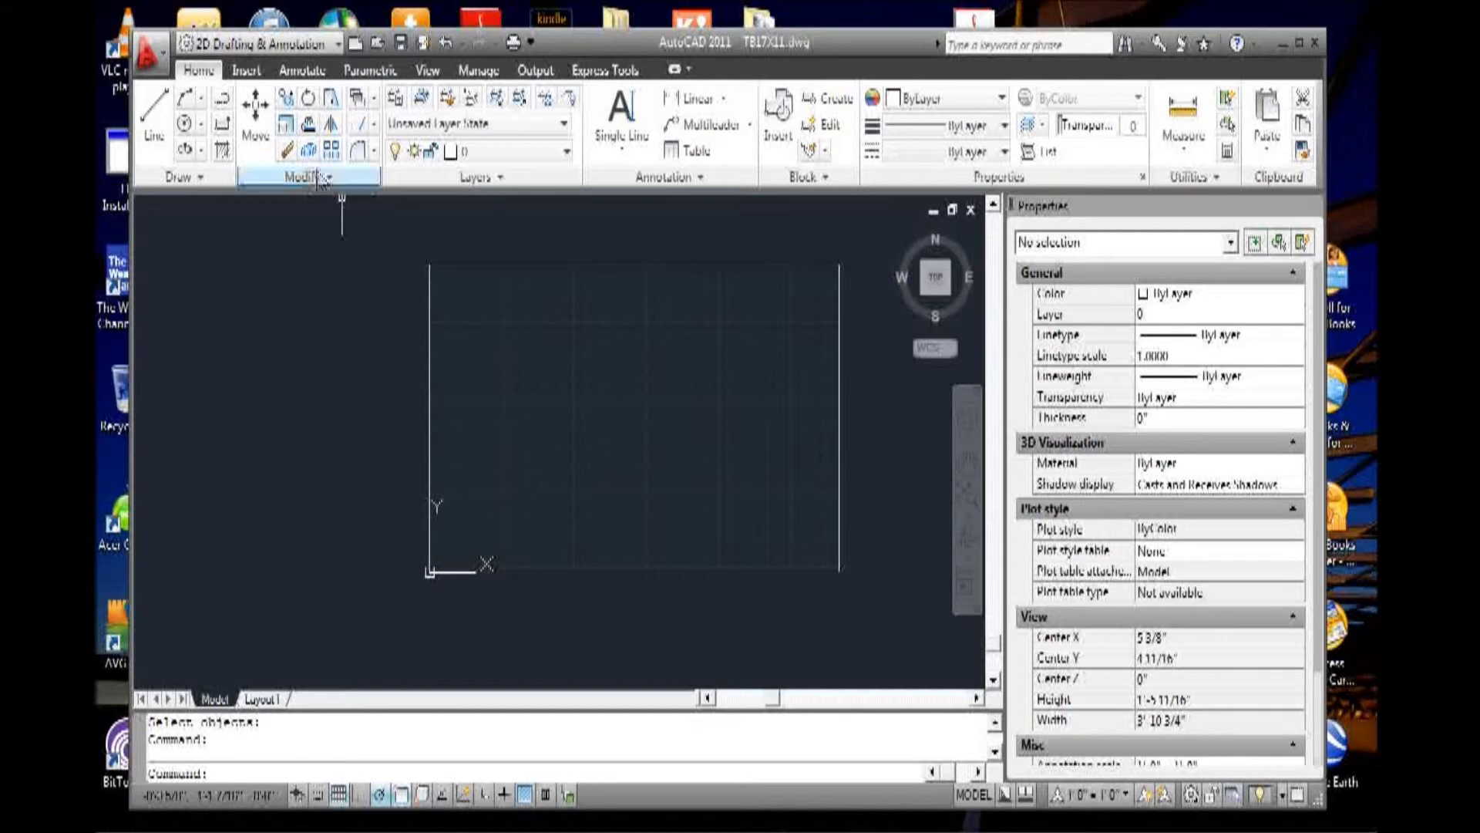
left_click(308, 126)
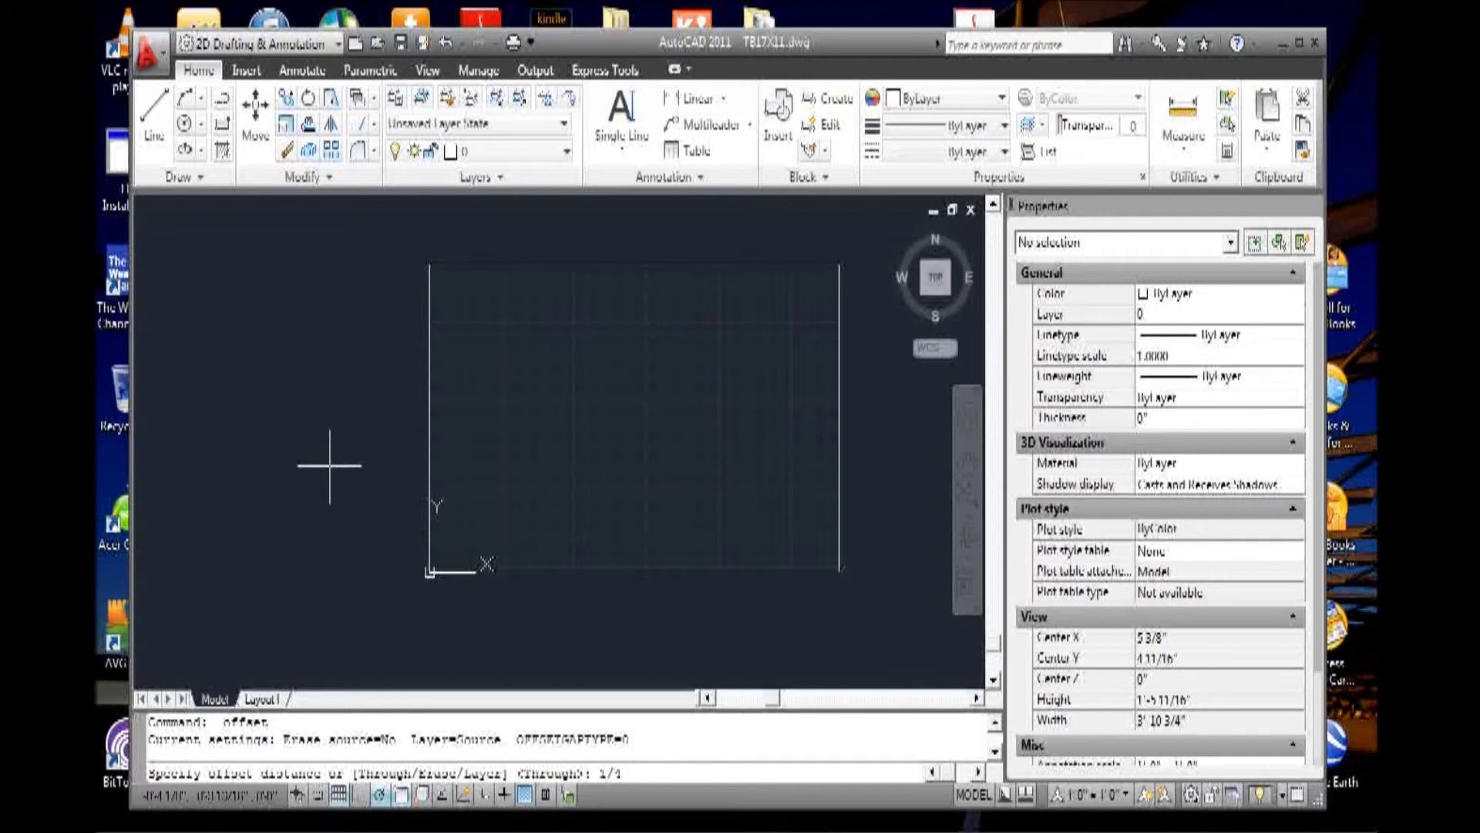
key("Return")
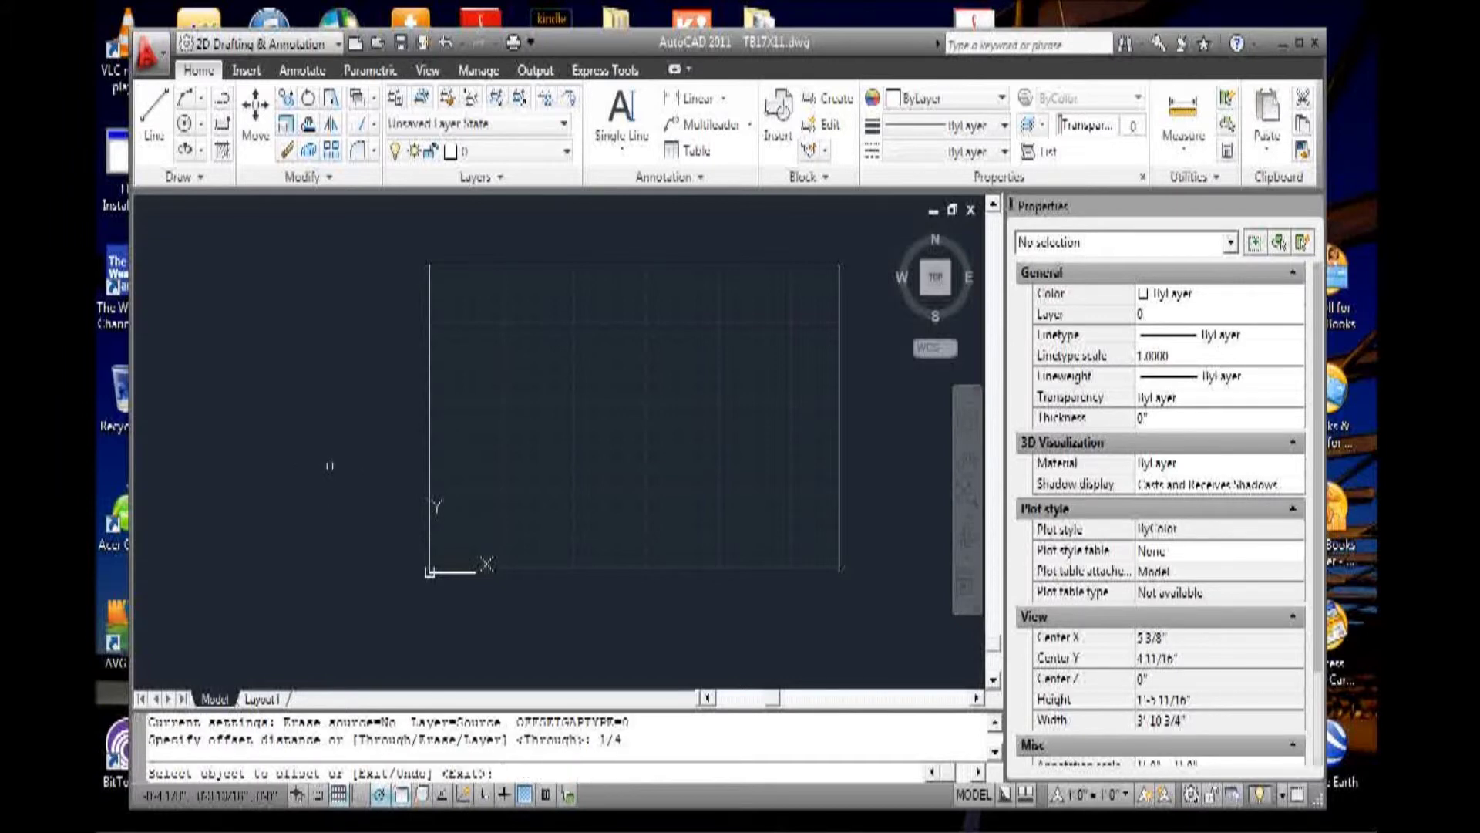
left_click(592, 264)
left_click(609, 332)
left_click(839, 324)
left_click(693, 351)
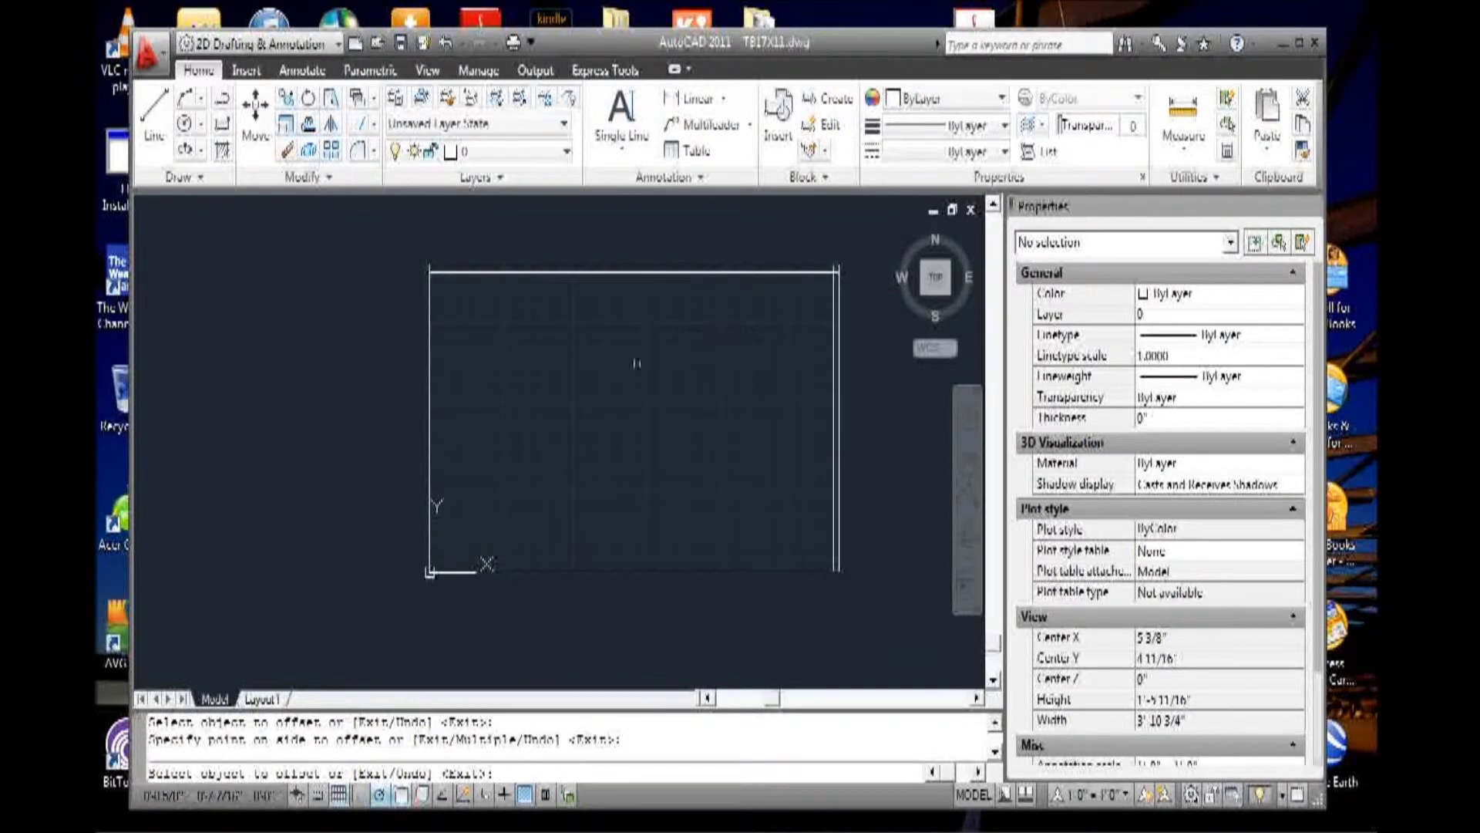
left_click(432, 347)
left_click(513, 354)
left_click(560, 570)
left_click(560, 563)
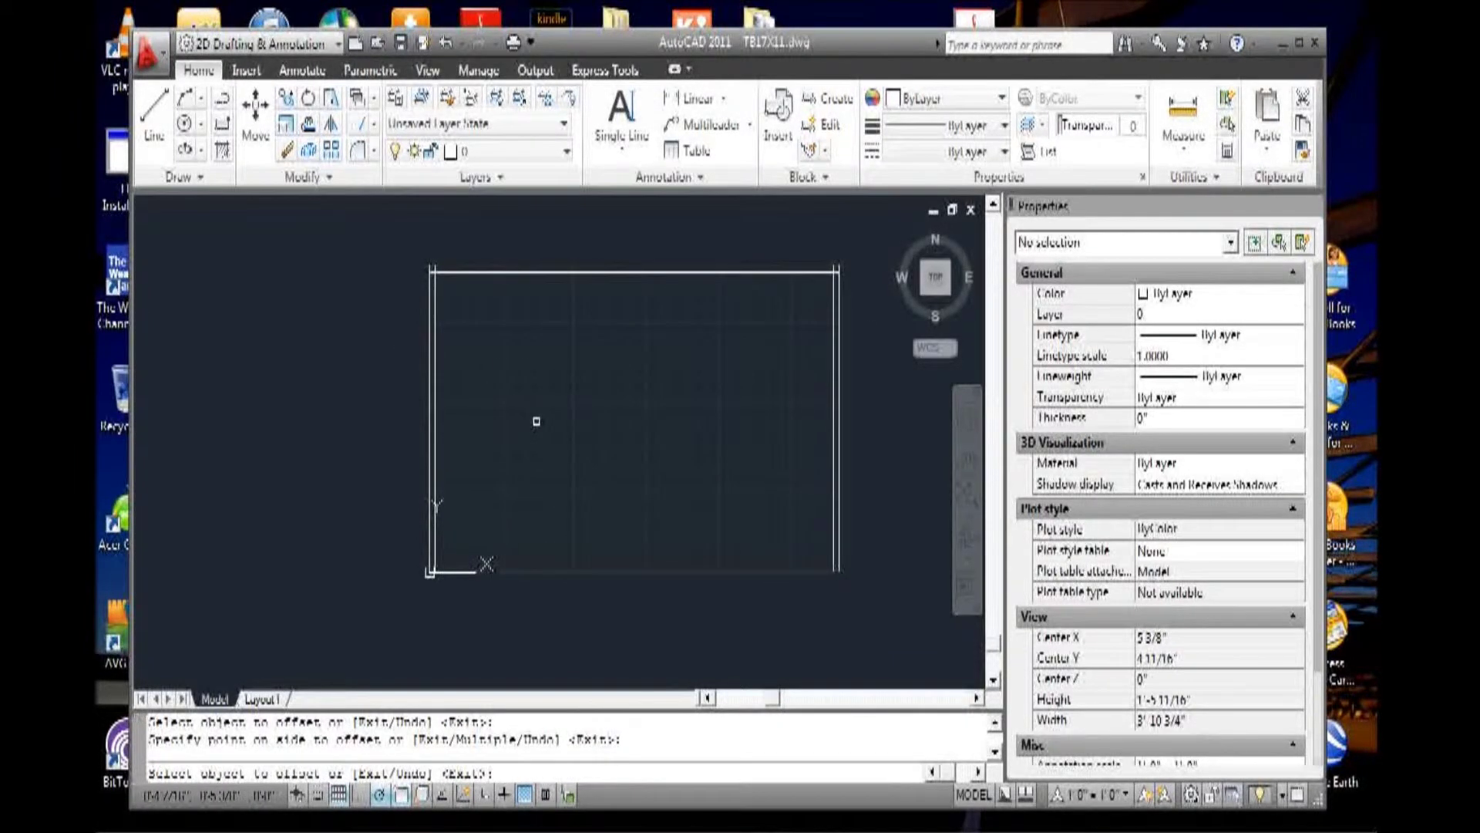
key("Escape")
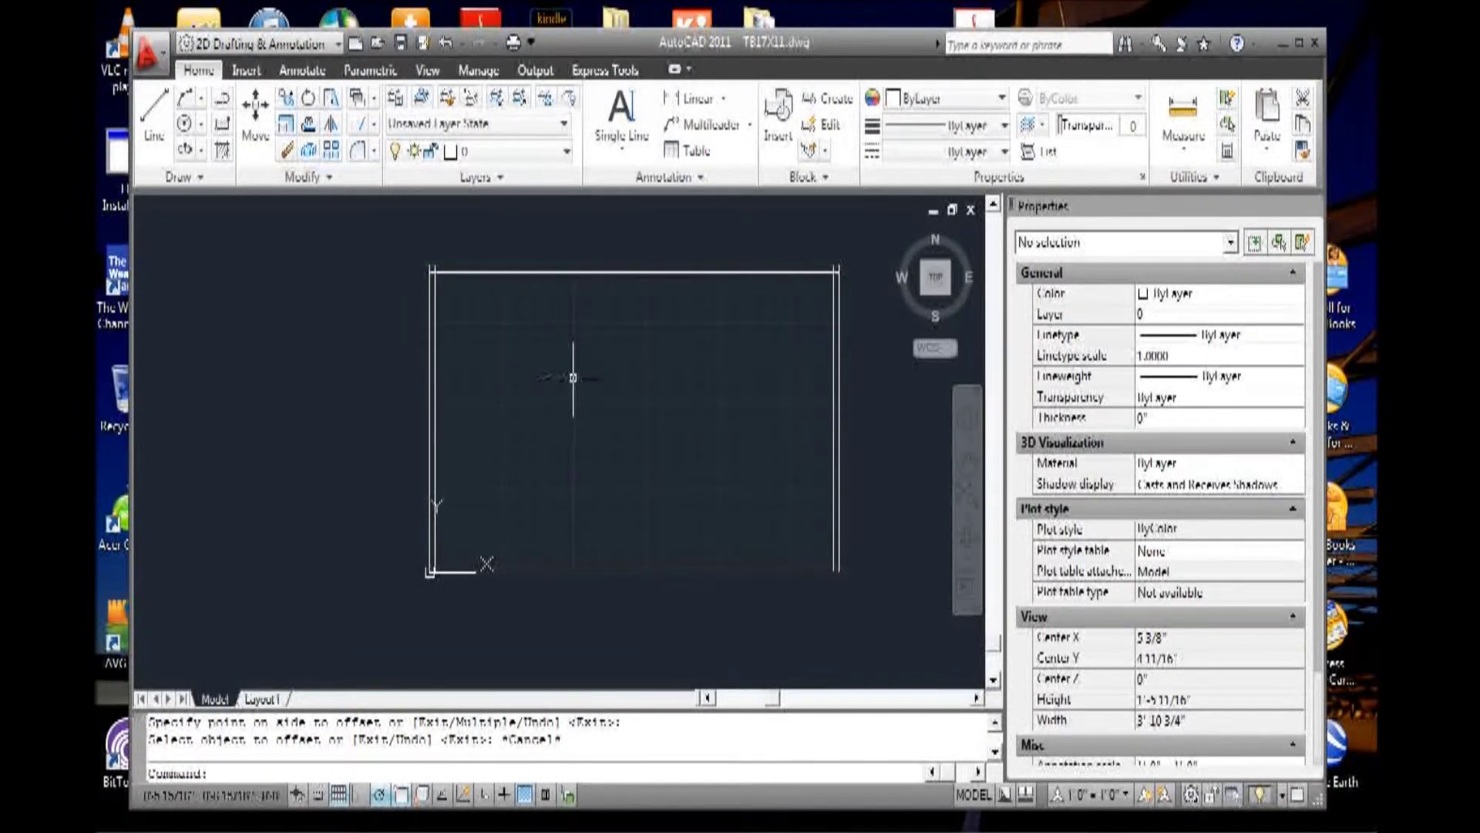
Fillet the two upper corners of the inner border with a zero radius so its lines meet in sharp corners.
left_click(363, 153)
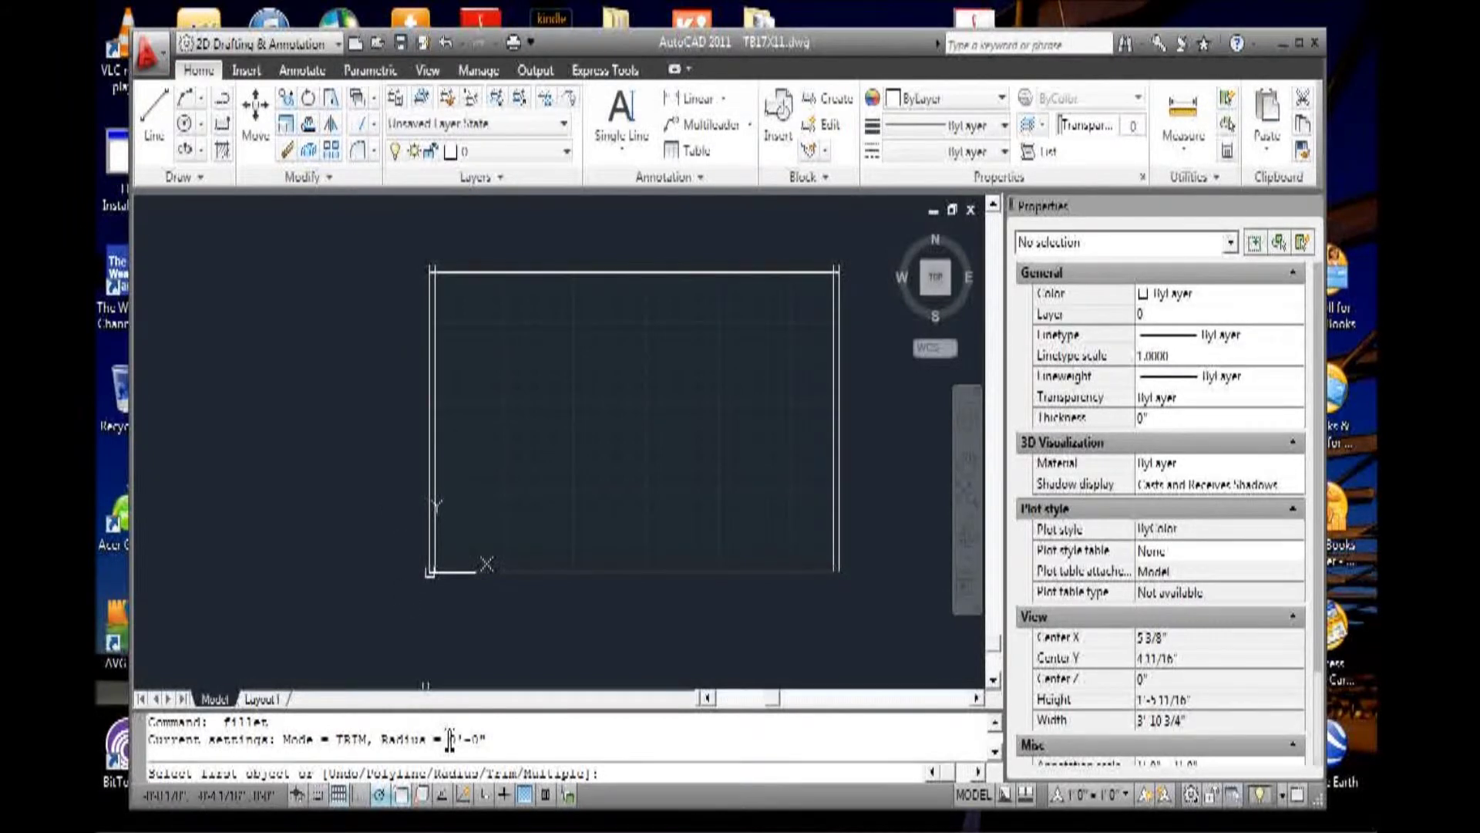
left_click(447, 275)
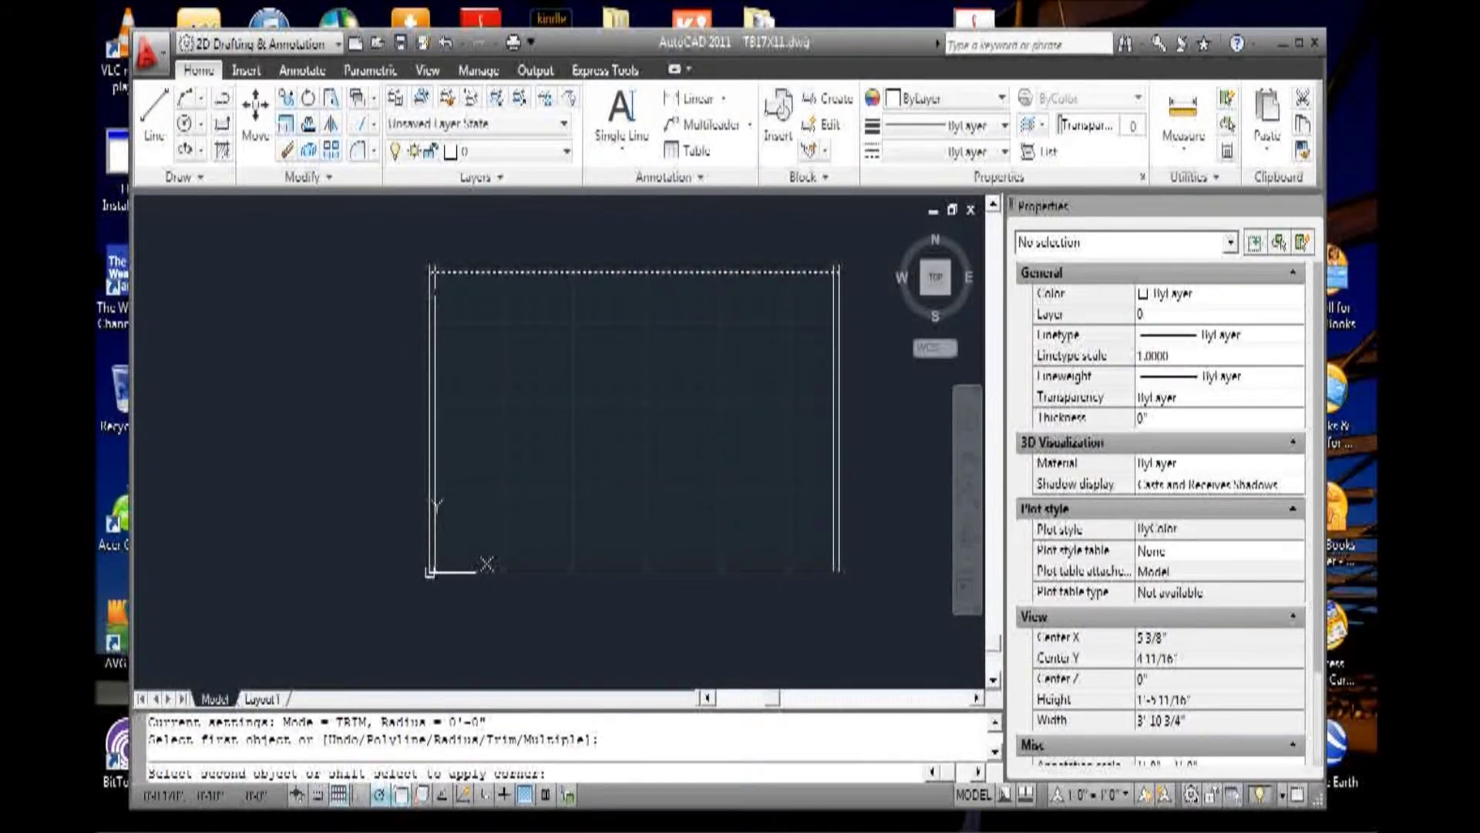
left_click(435, 347)
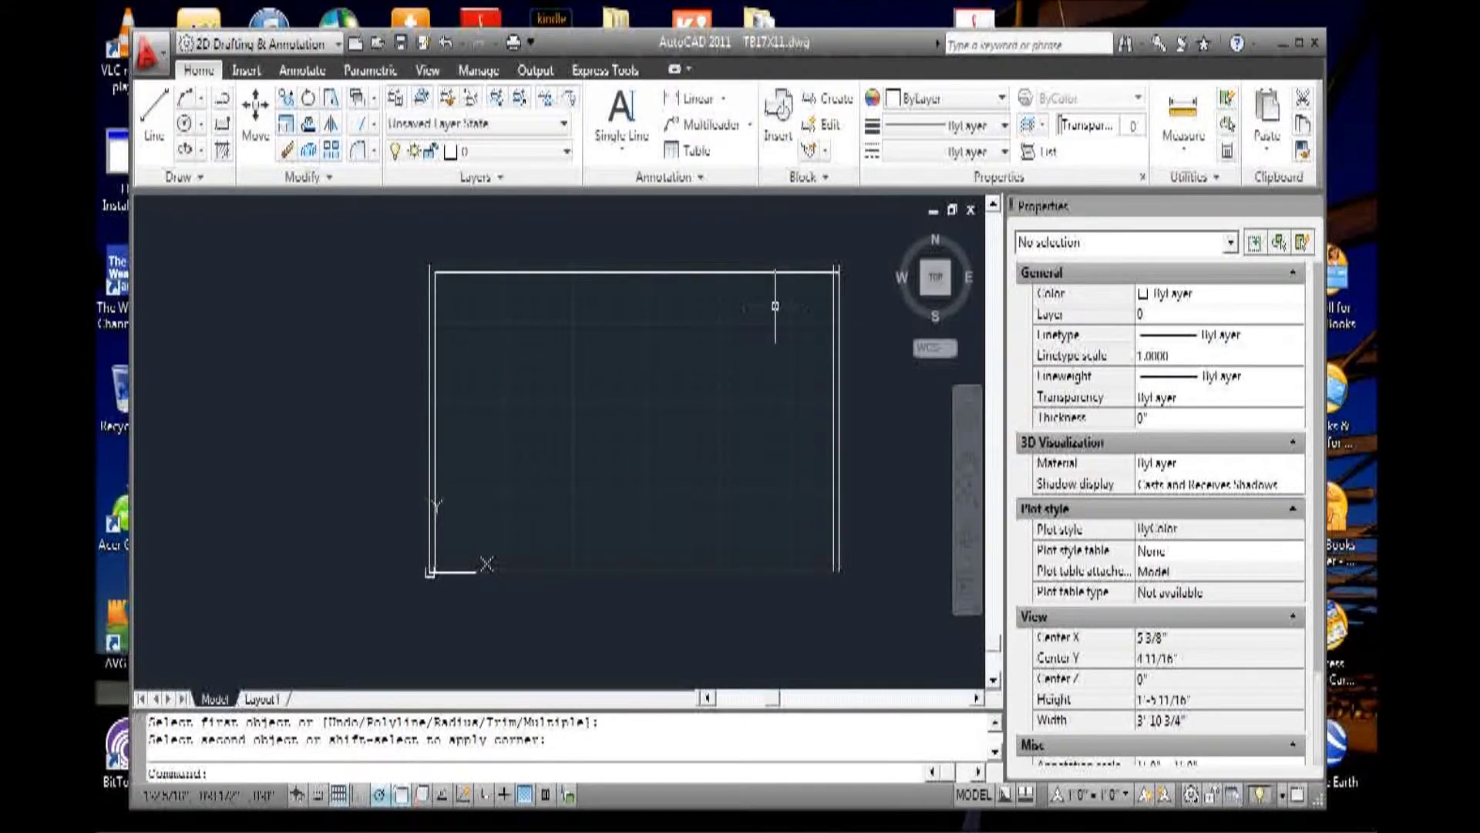
key("Return")
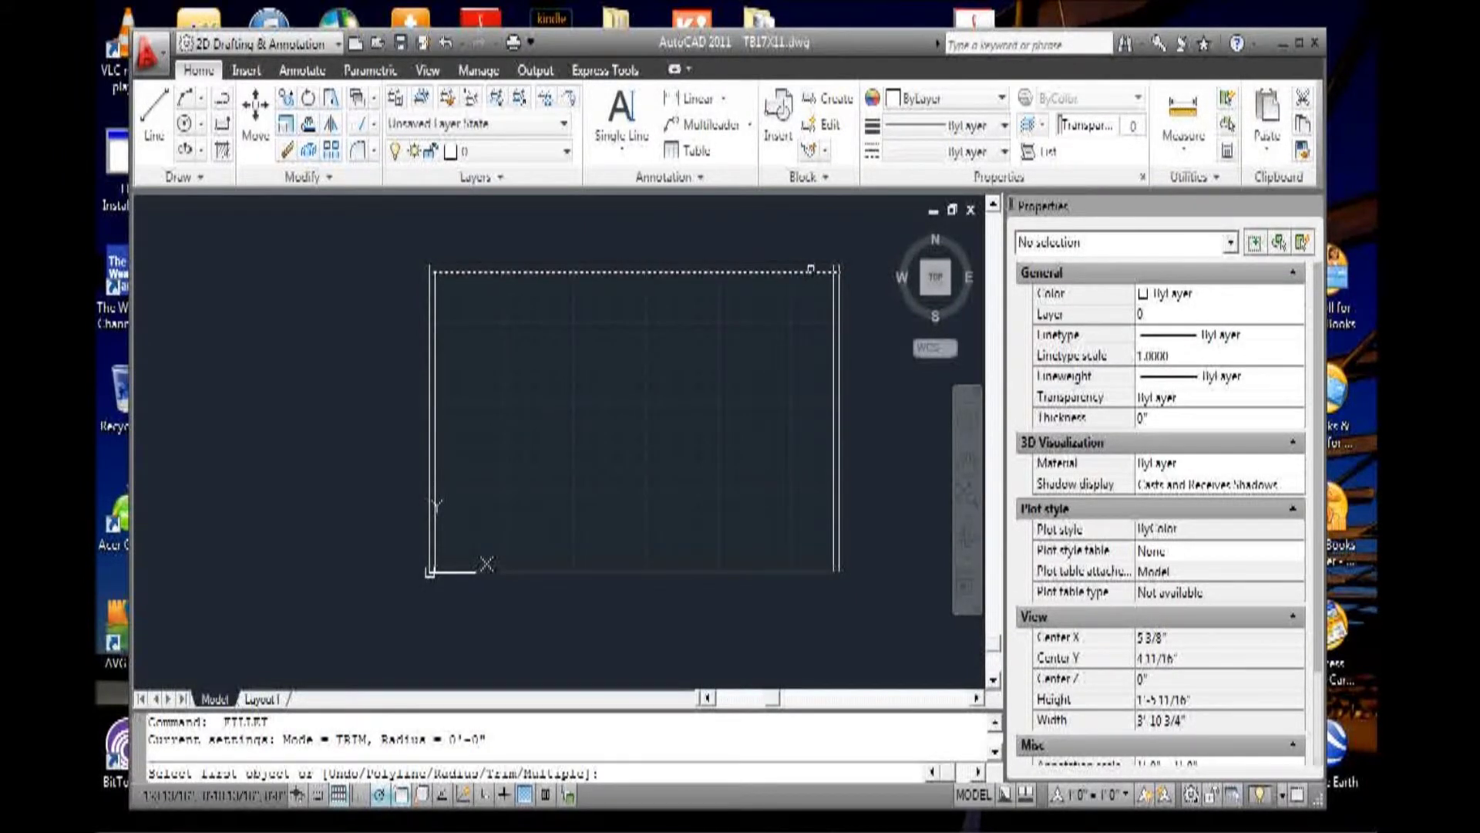
left_click(811, 269)
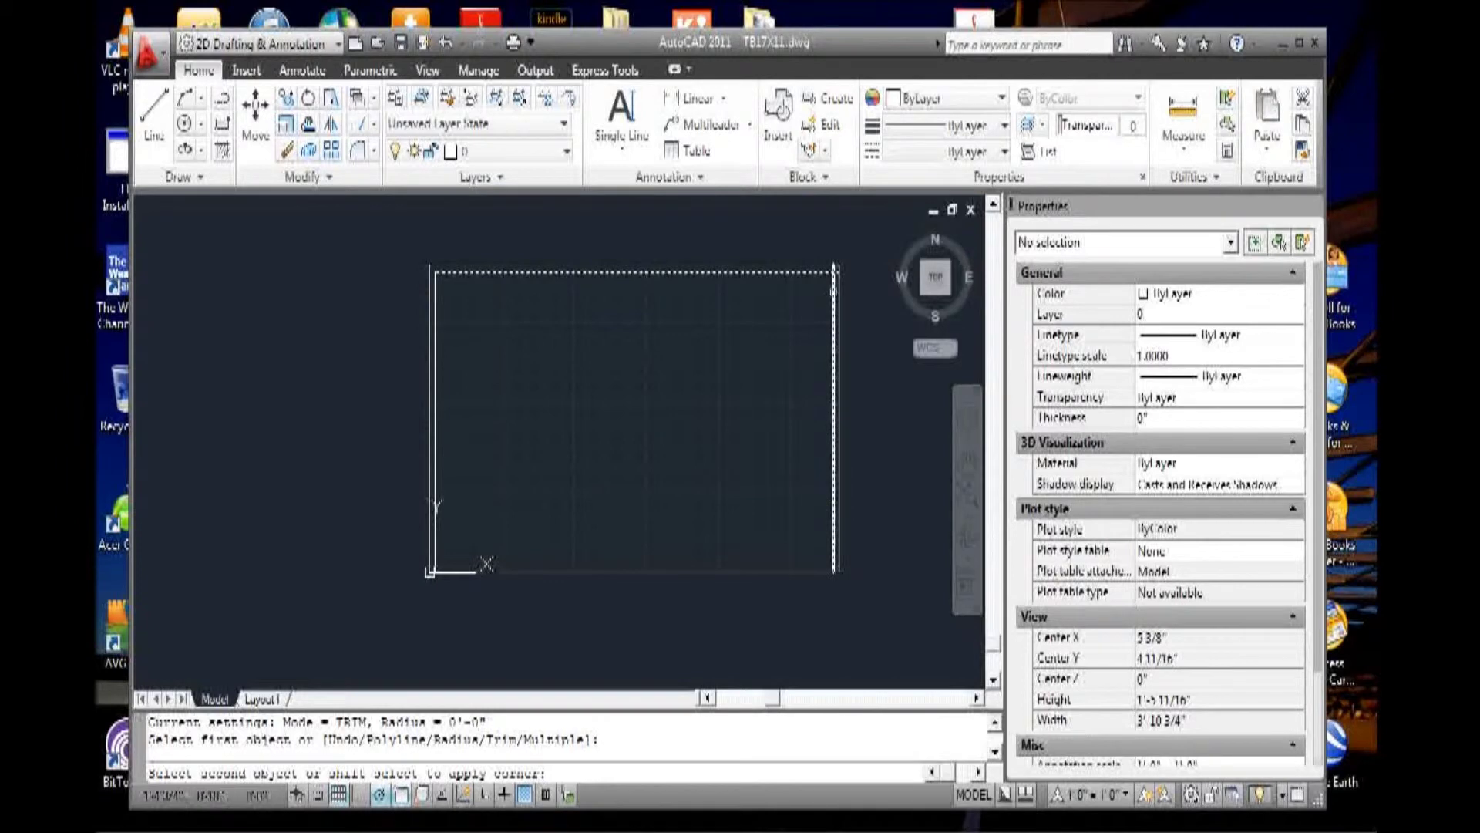
left_click(832, 292)
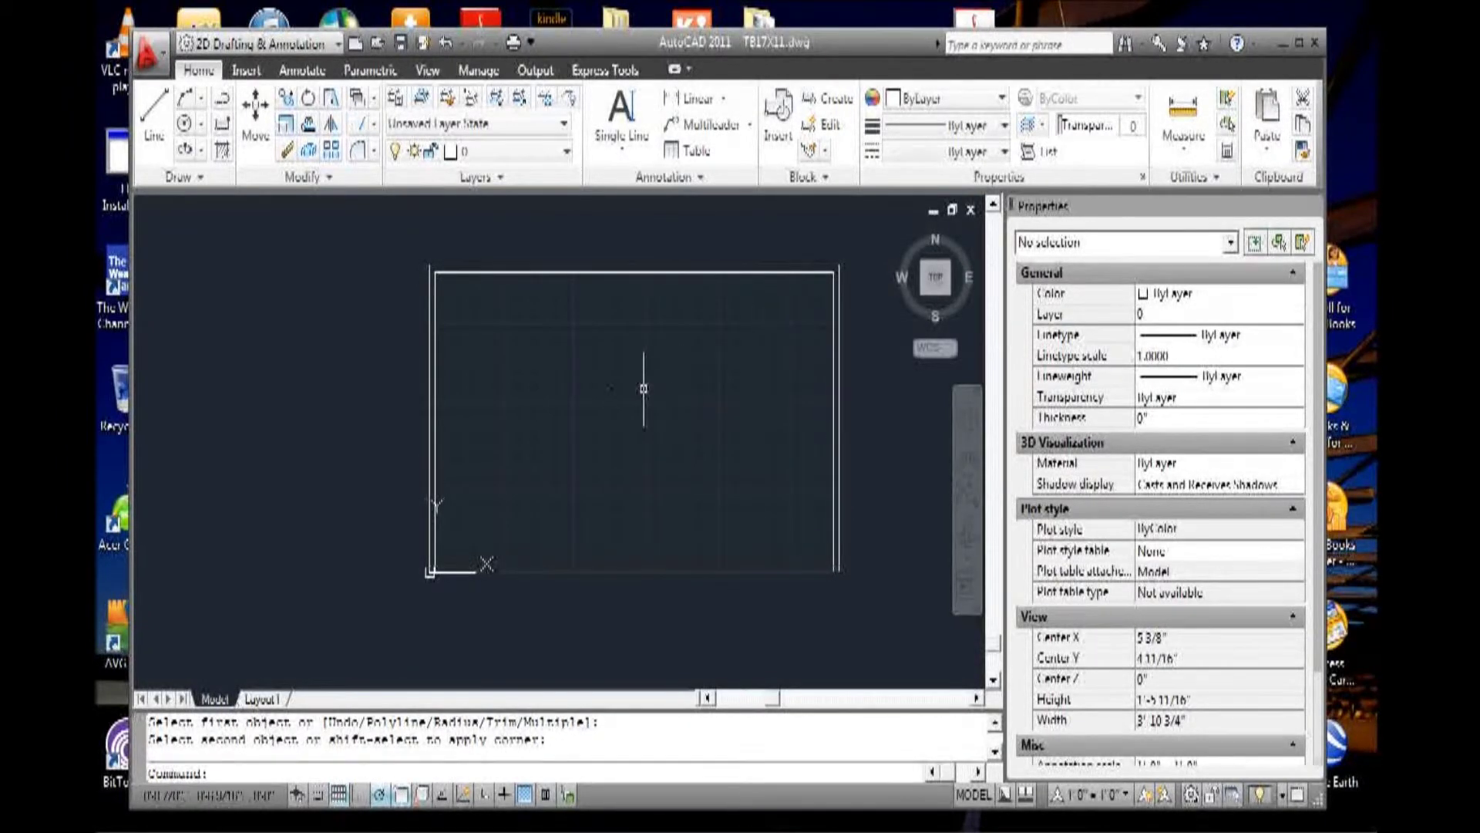
Trim the line ends that overrun the two lower corners of the inner border, using all objects as cutting edges.
scroll(423, 581, "up", 9)
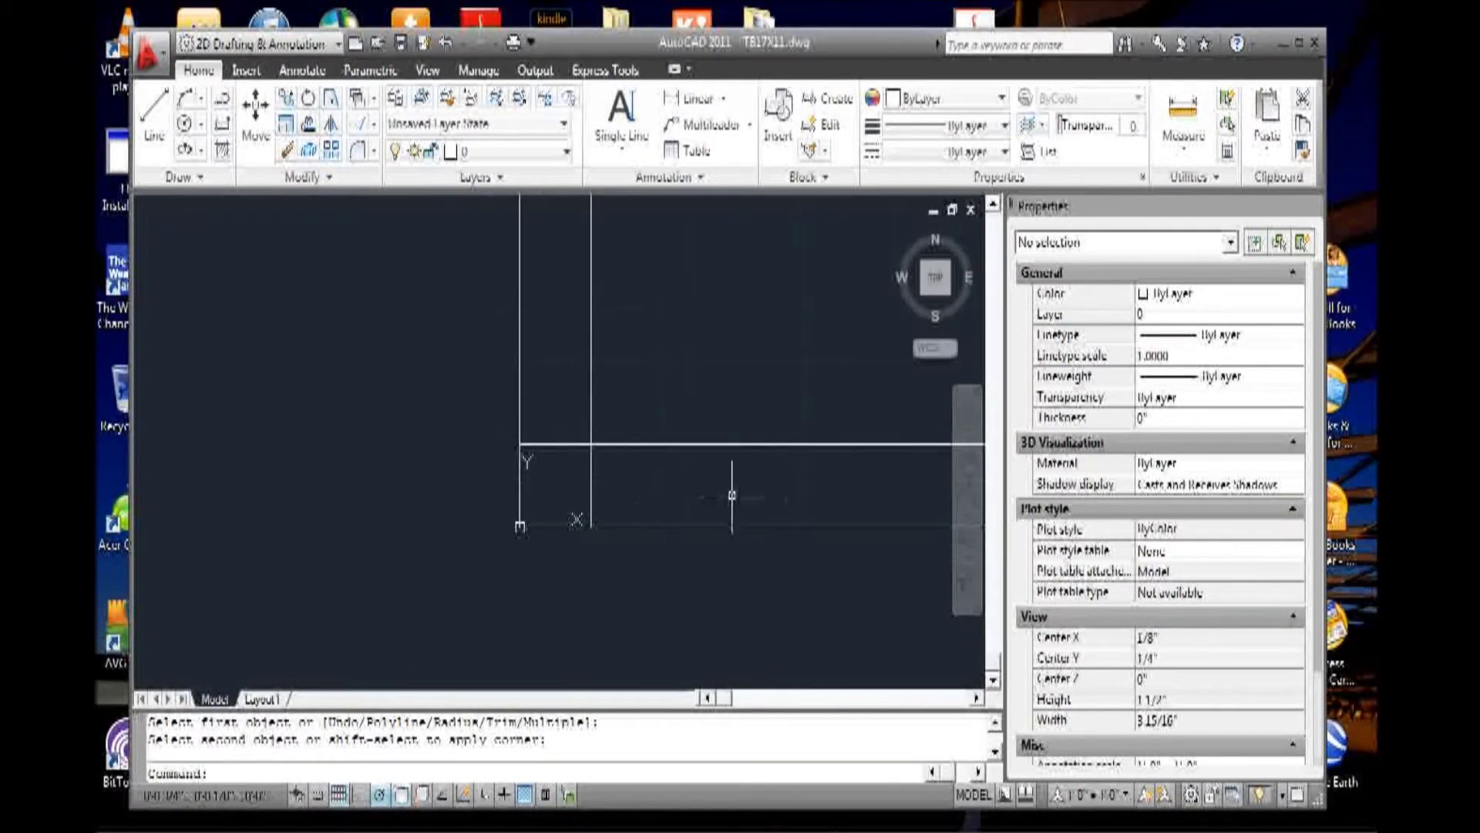
type("r")
key("Return")
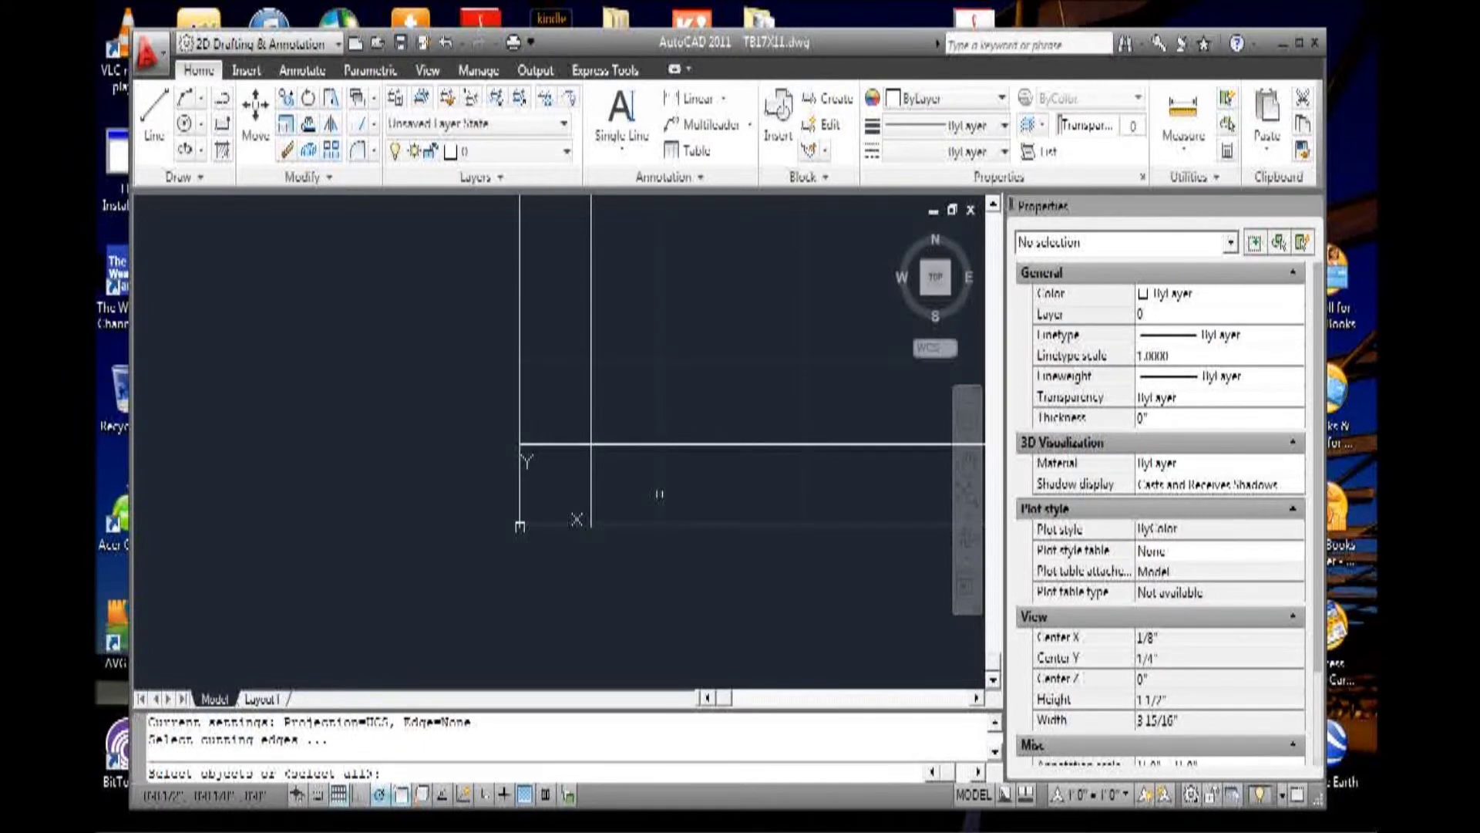
key("Return")
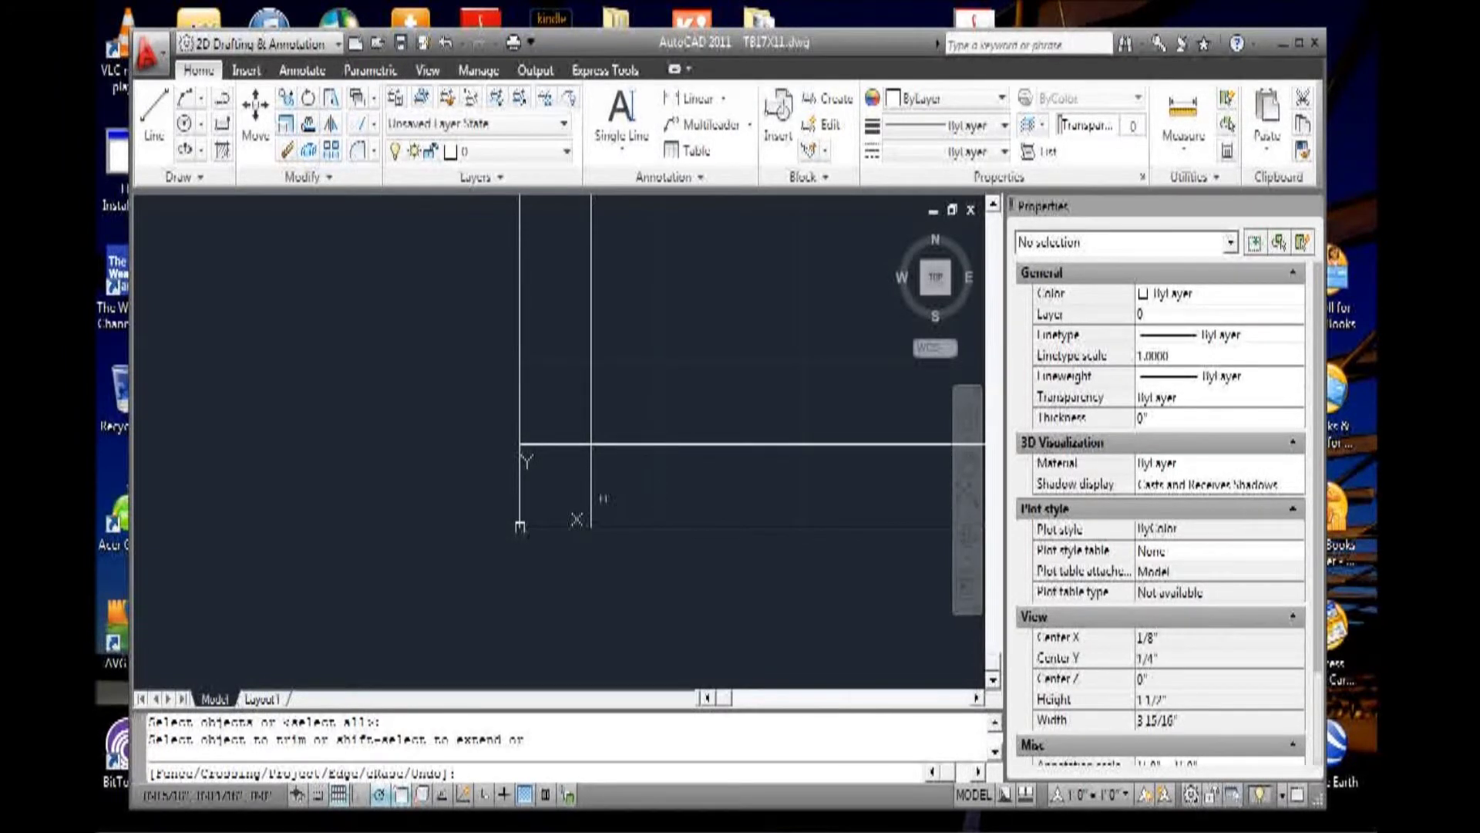
left_click(592, 486)
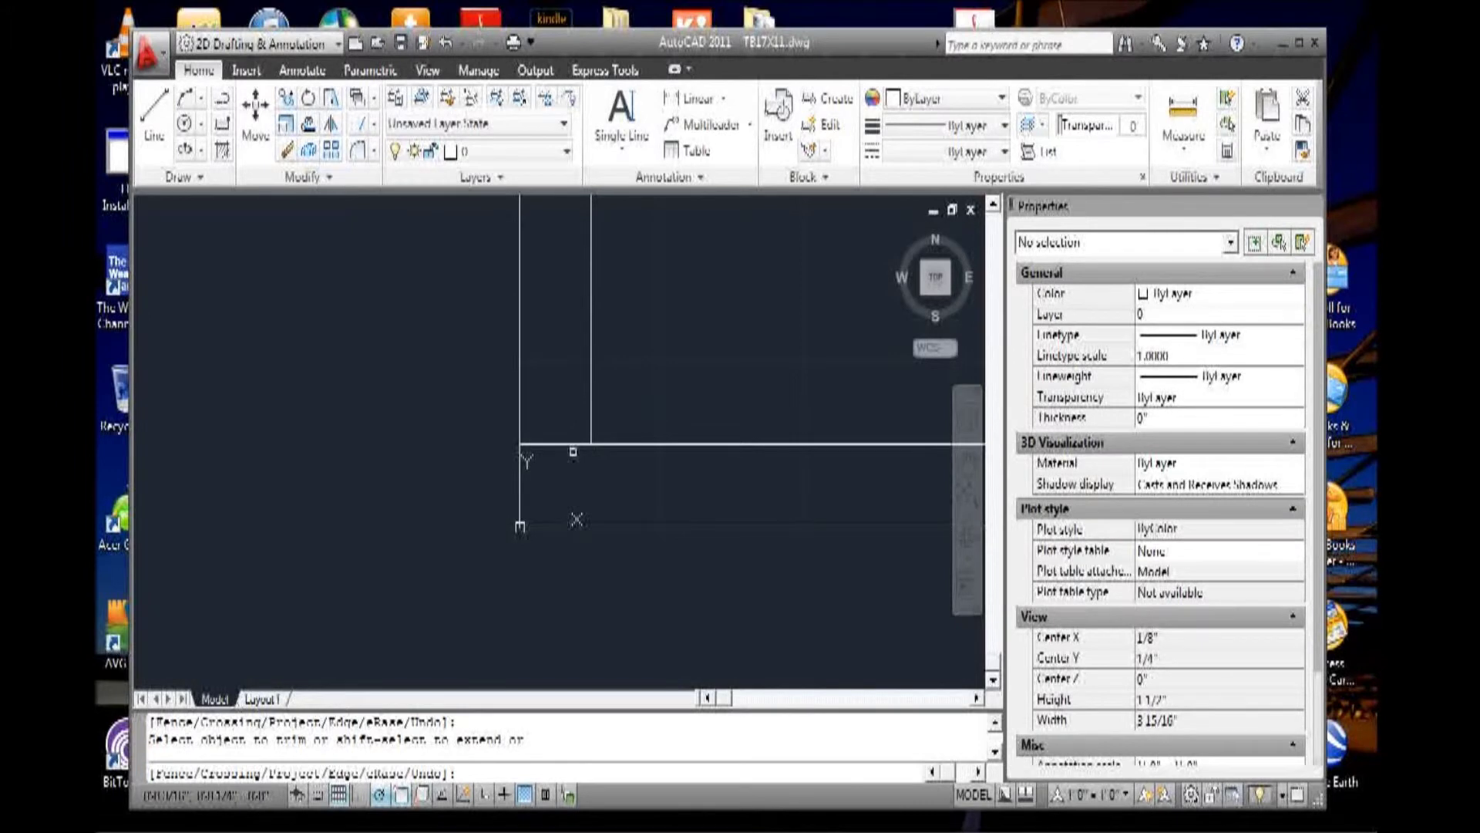
scroll(450, 465, "down", 8)
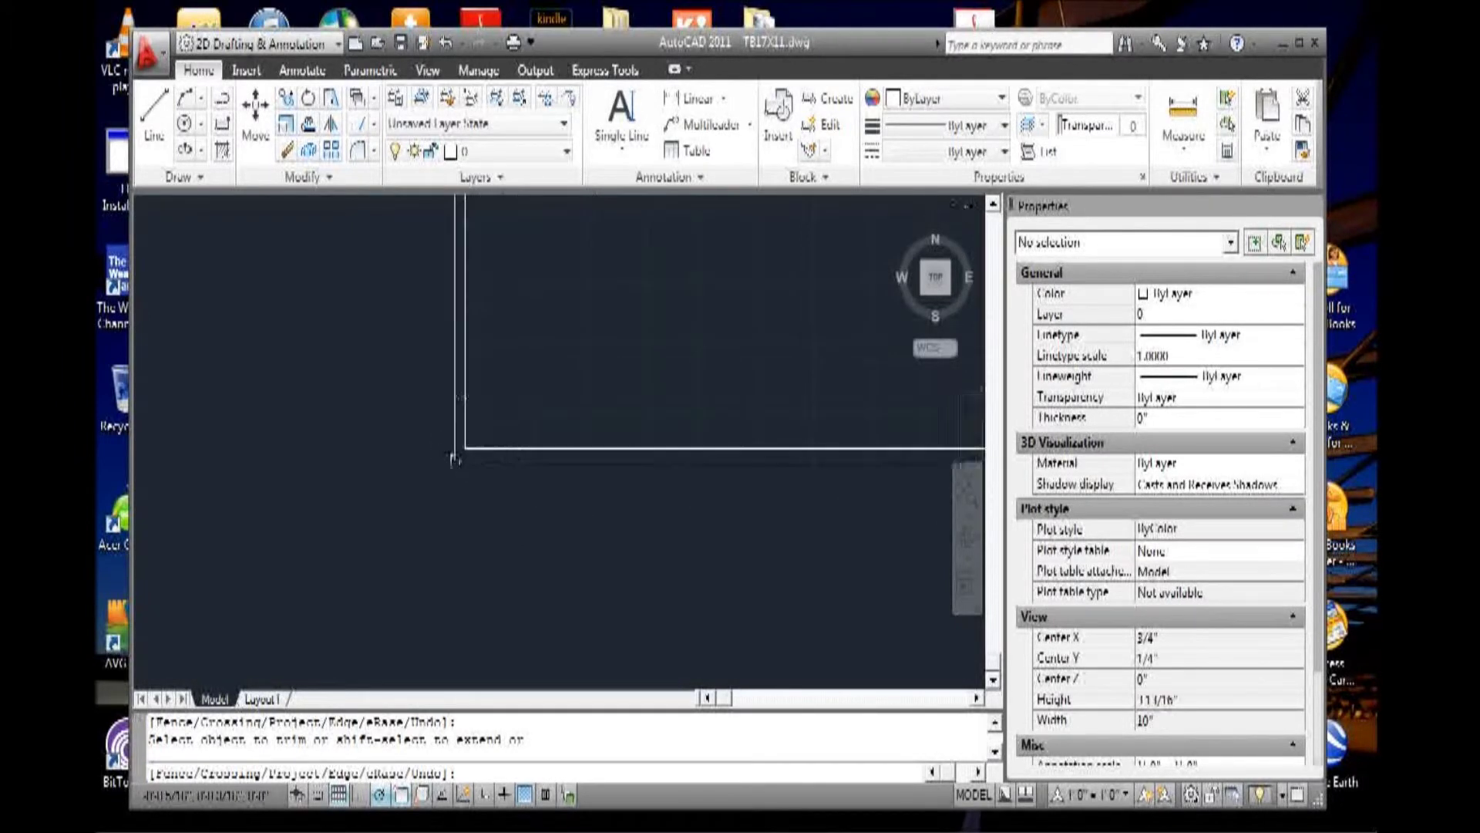
scroll(640, 463, "up", 6)
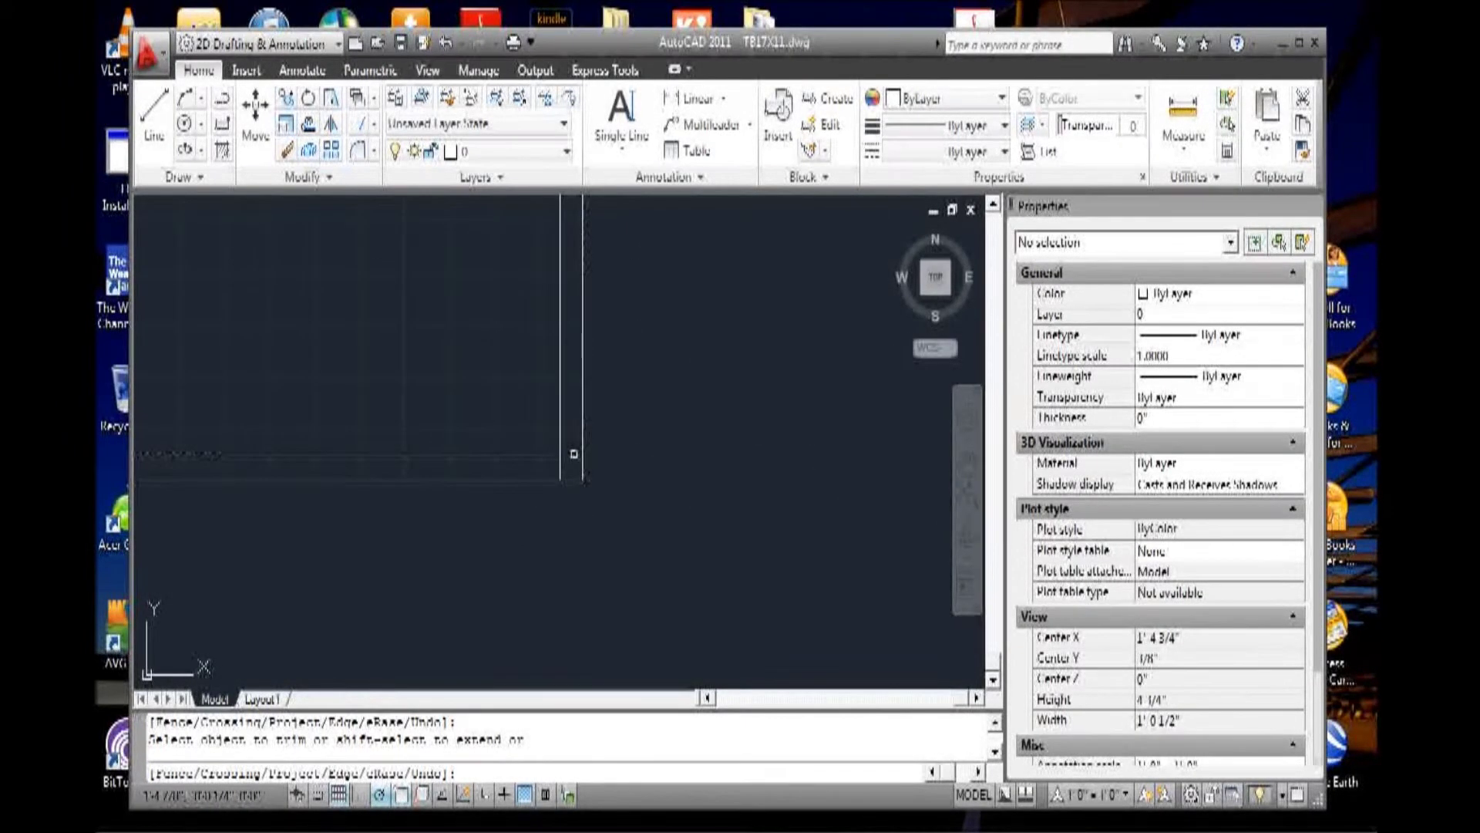
scroll(462, 471, "down", 6)
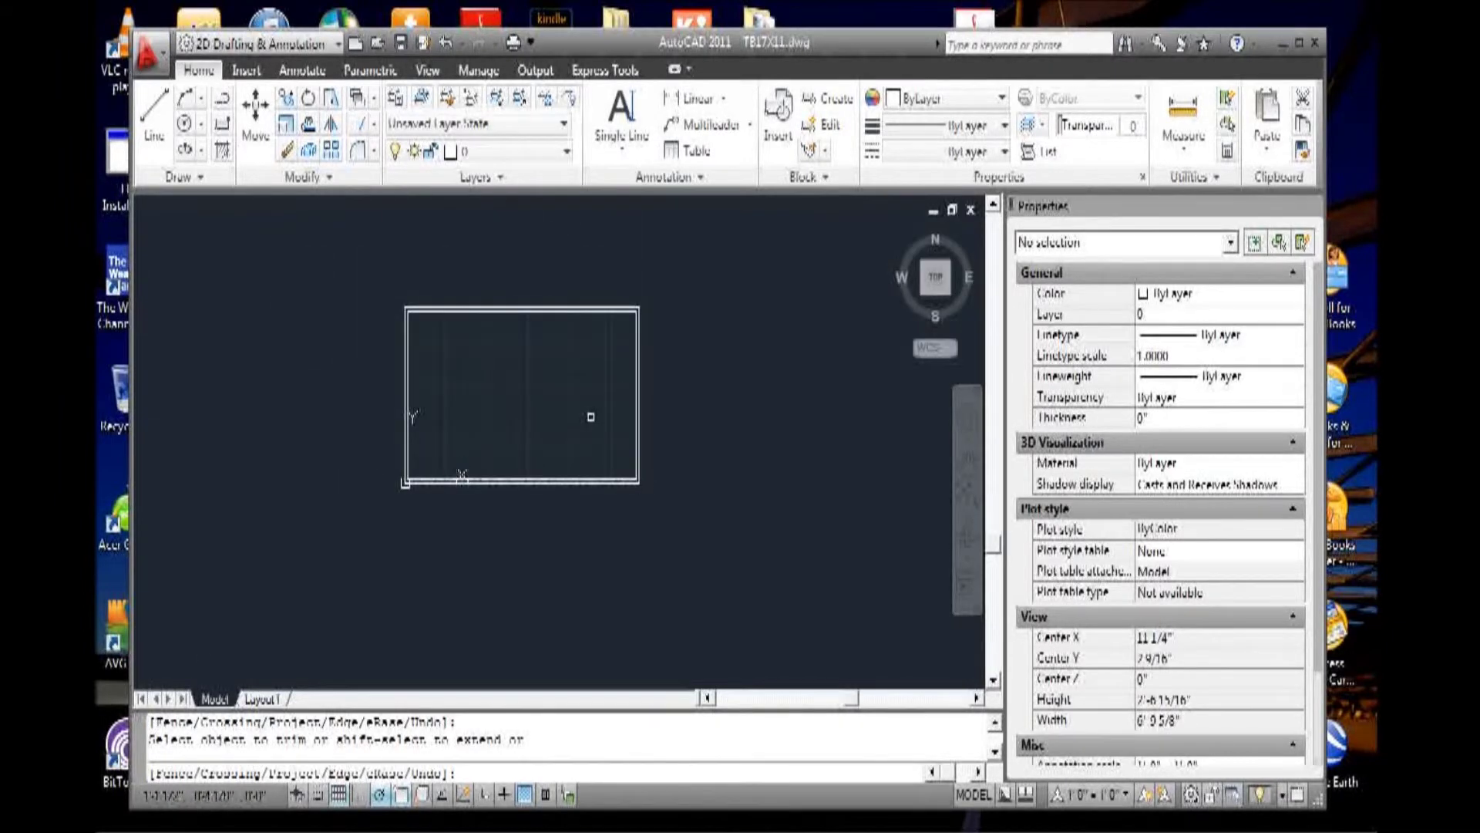
key("Escape")
Copy the inner border's right vertical line 2 inches horizontally to the left to mark off the title block column.
scroll(561, 399, "up", 3)
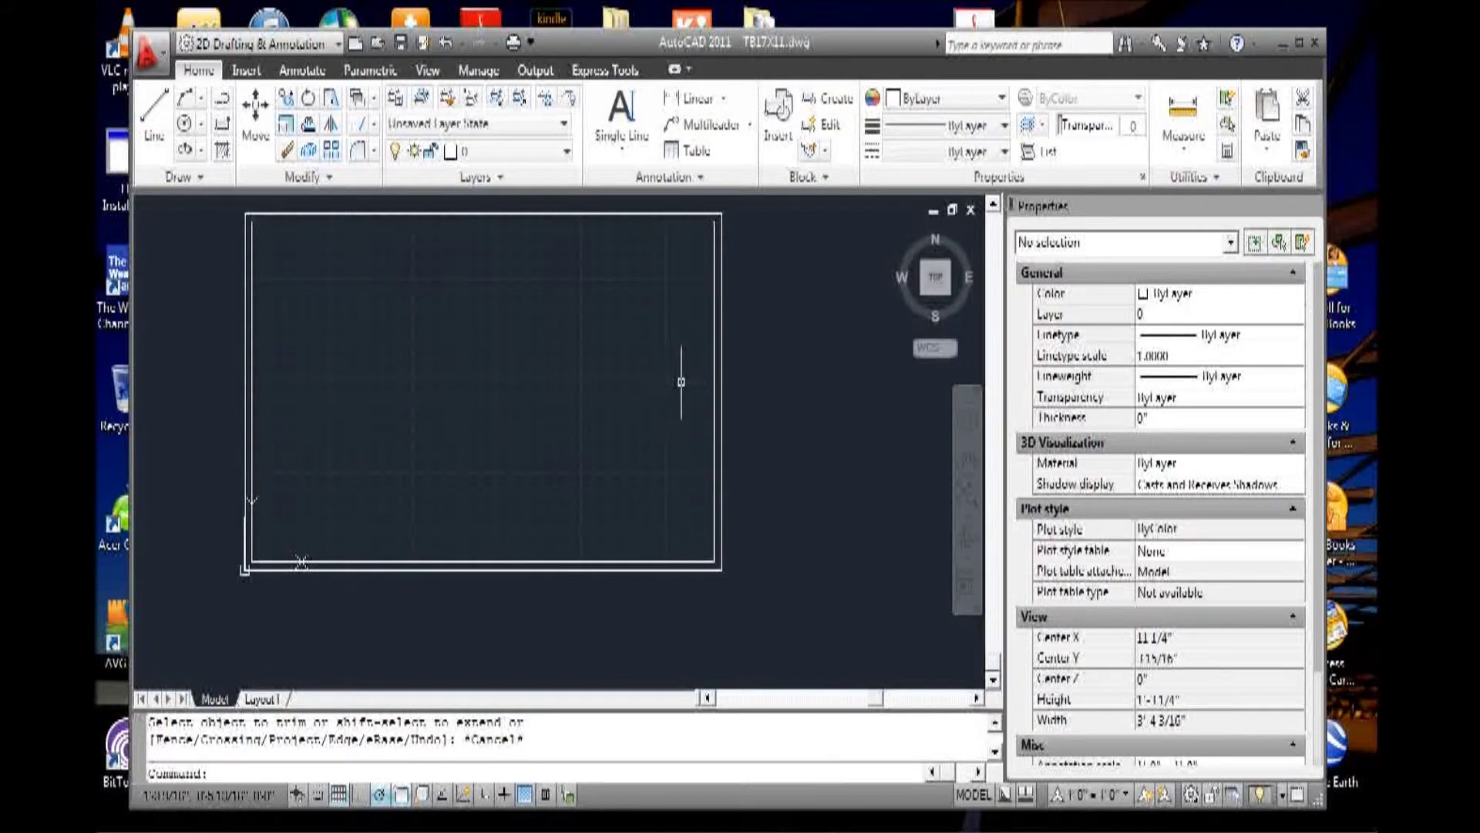
key("Return")
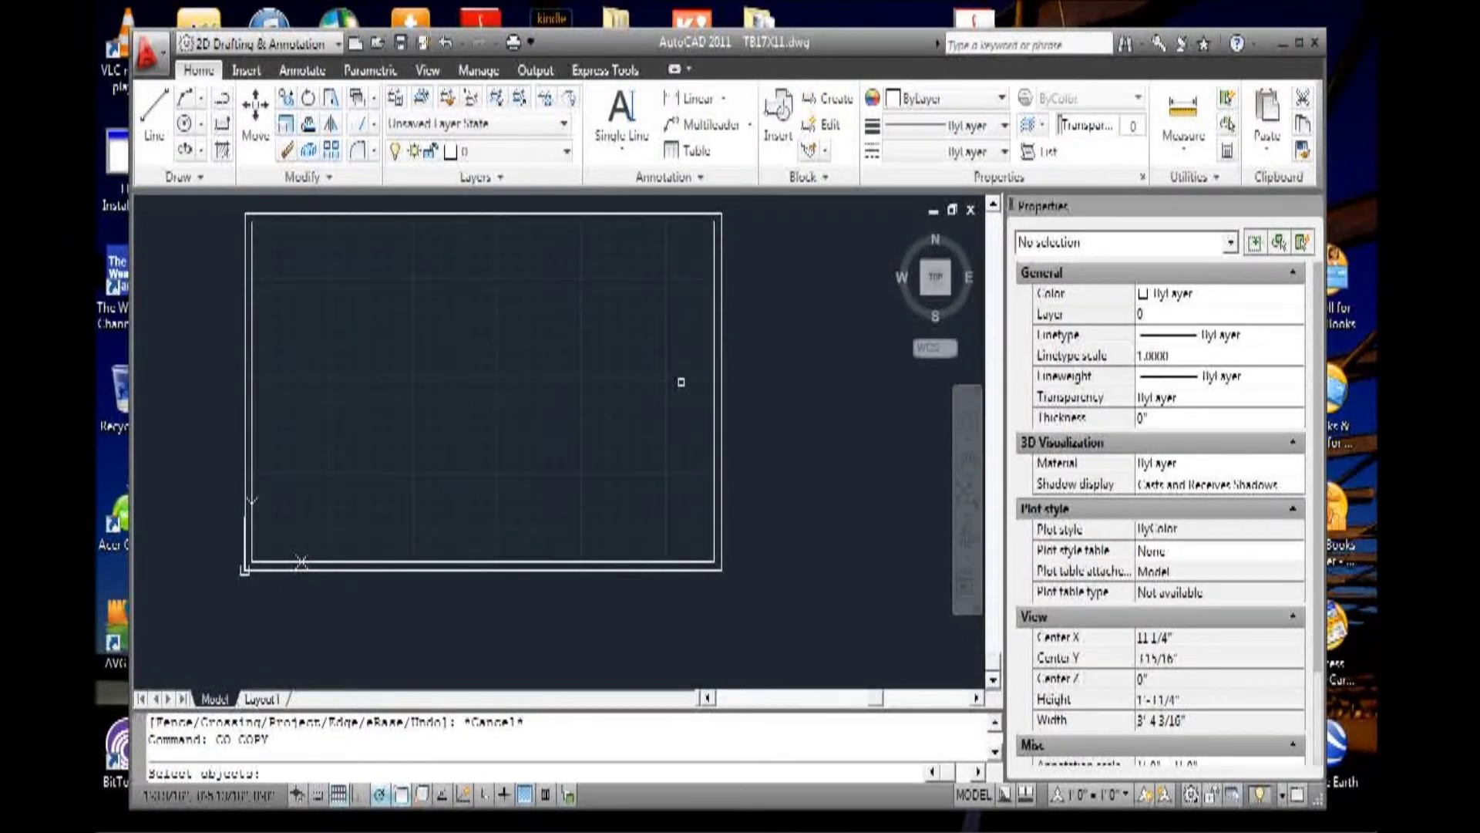
left_click(715, 318)
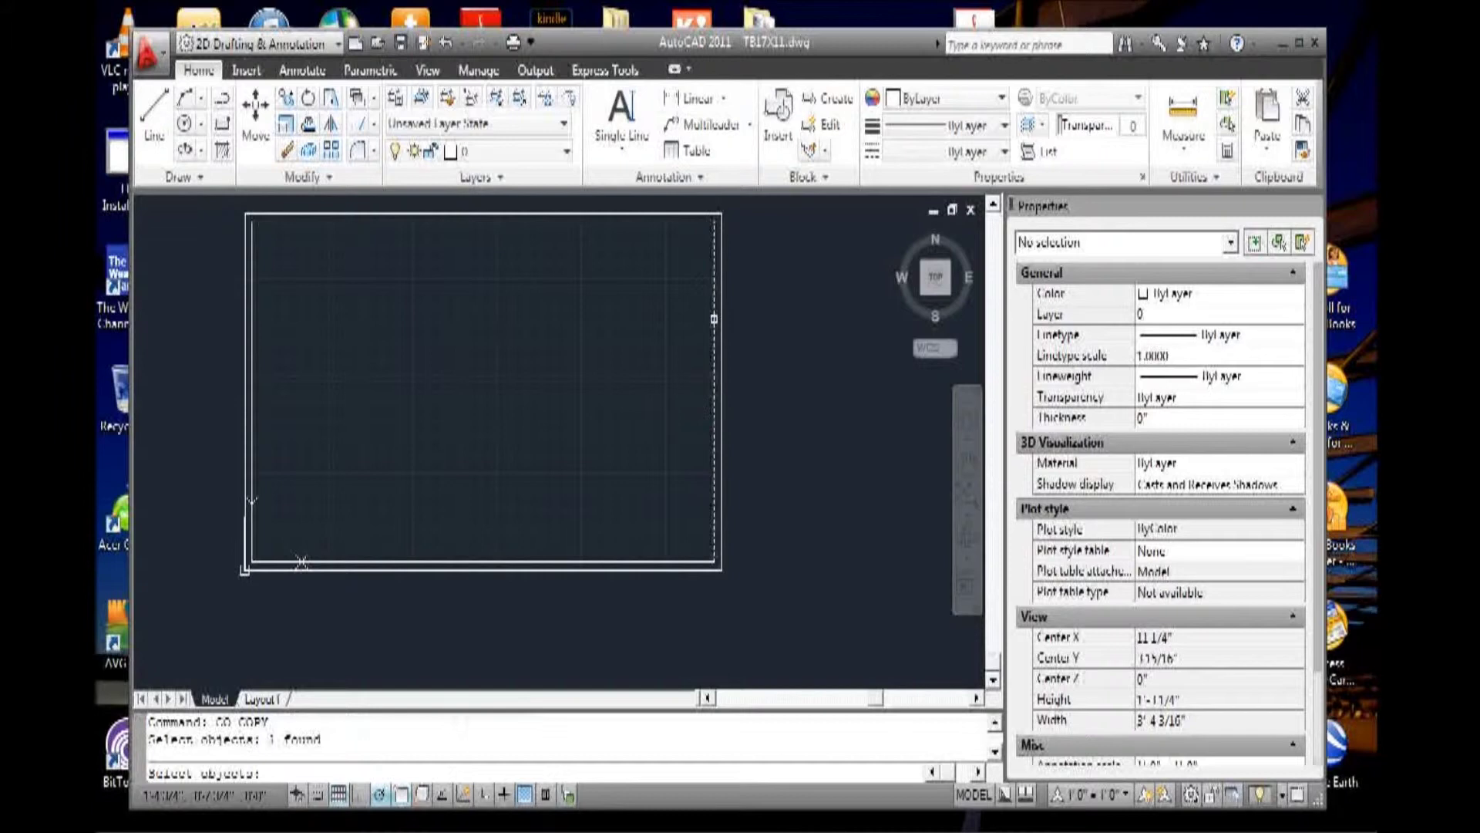
key("Return")
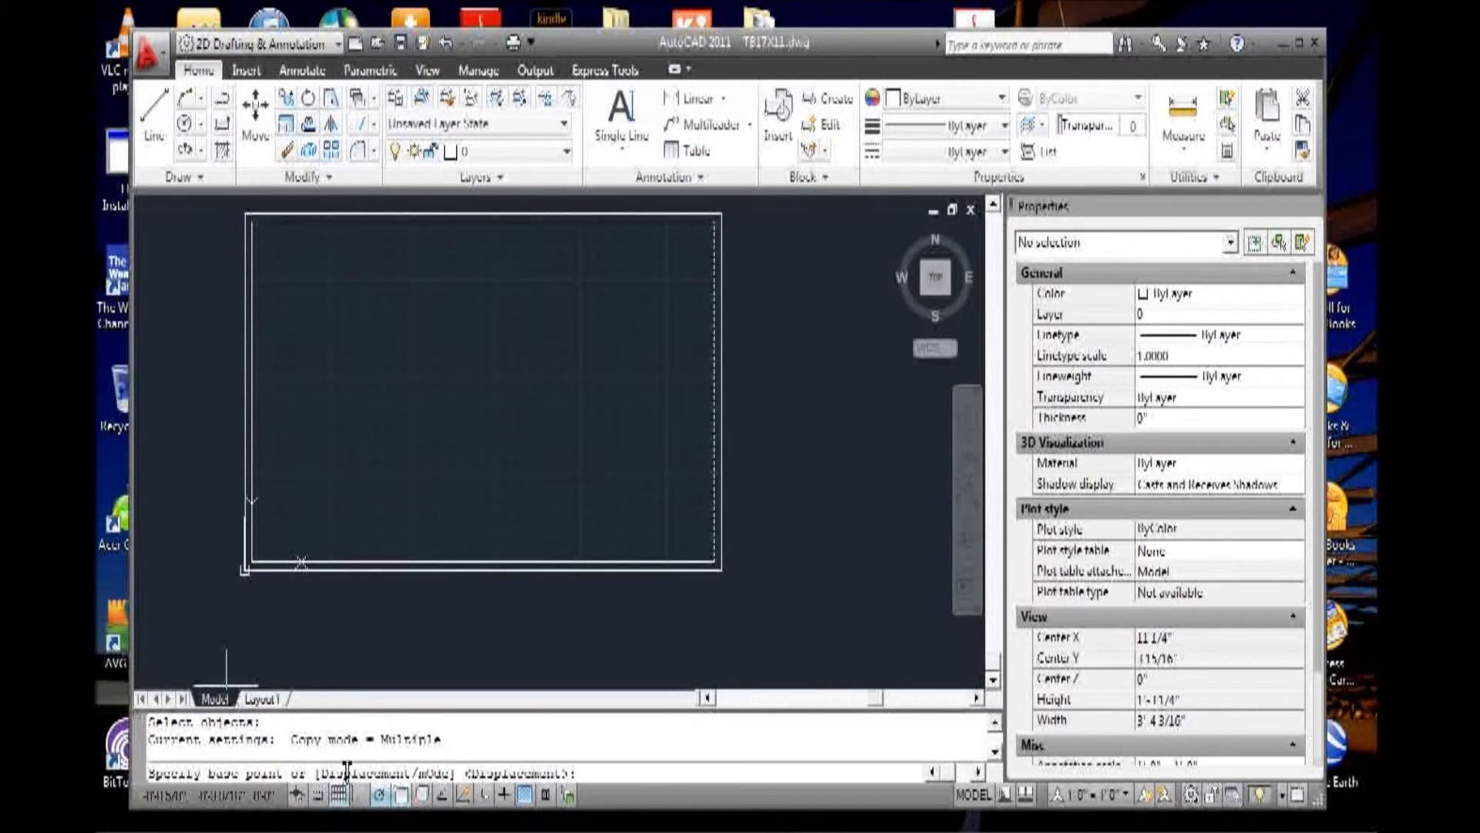
left_click(647, 340)
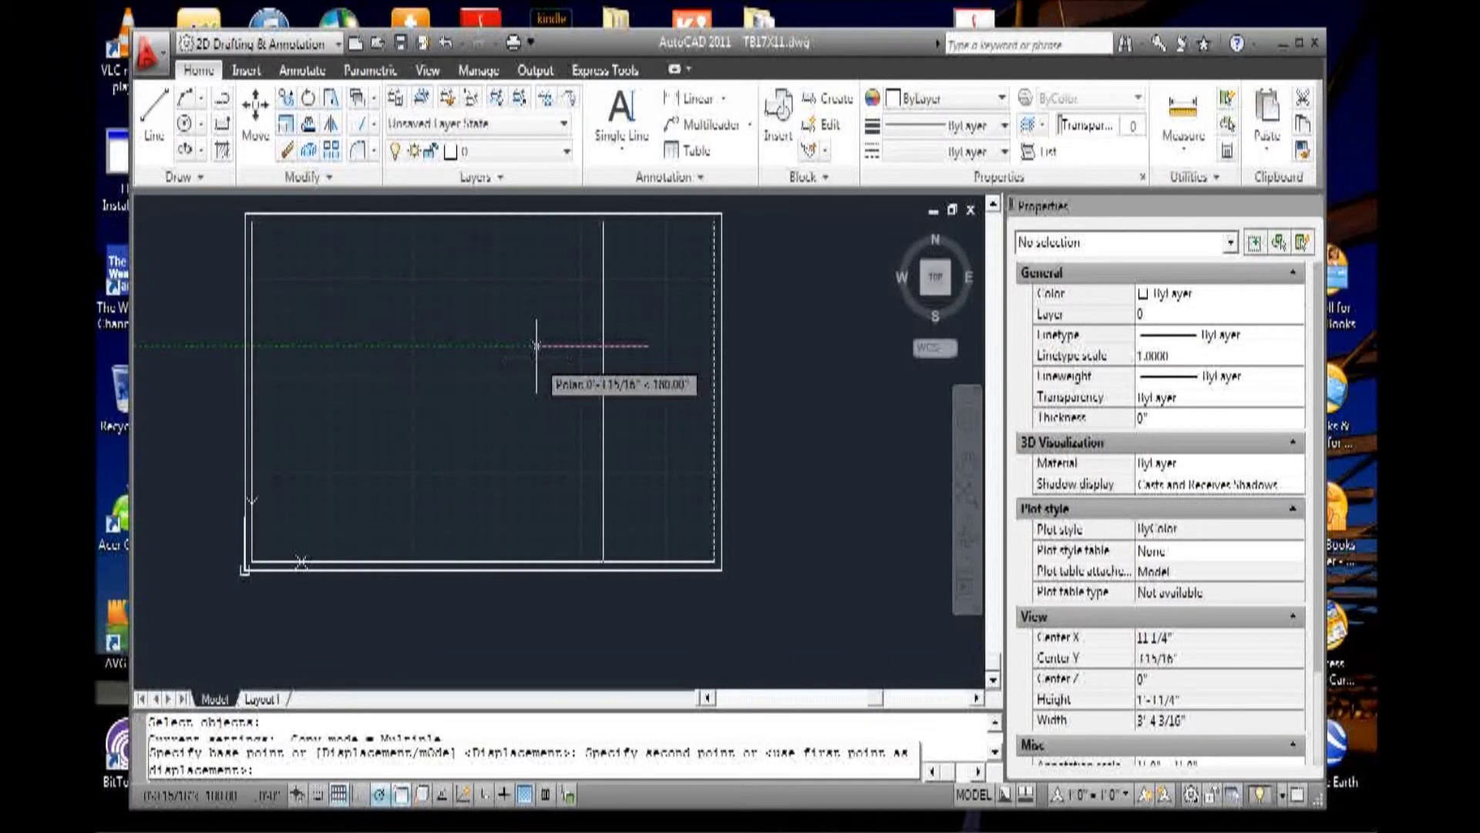
key("Return")
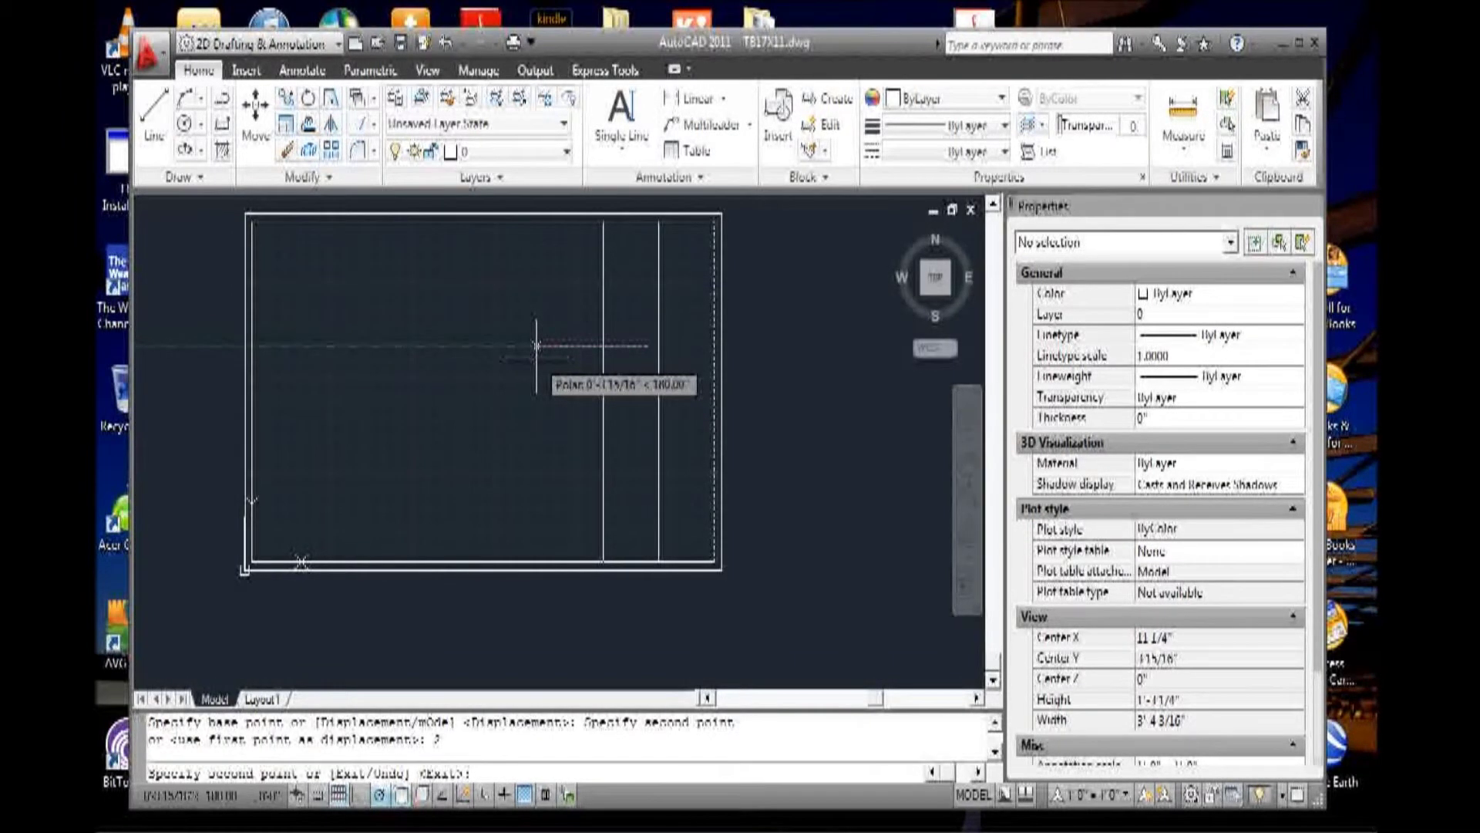
key("Escape")
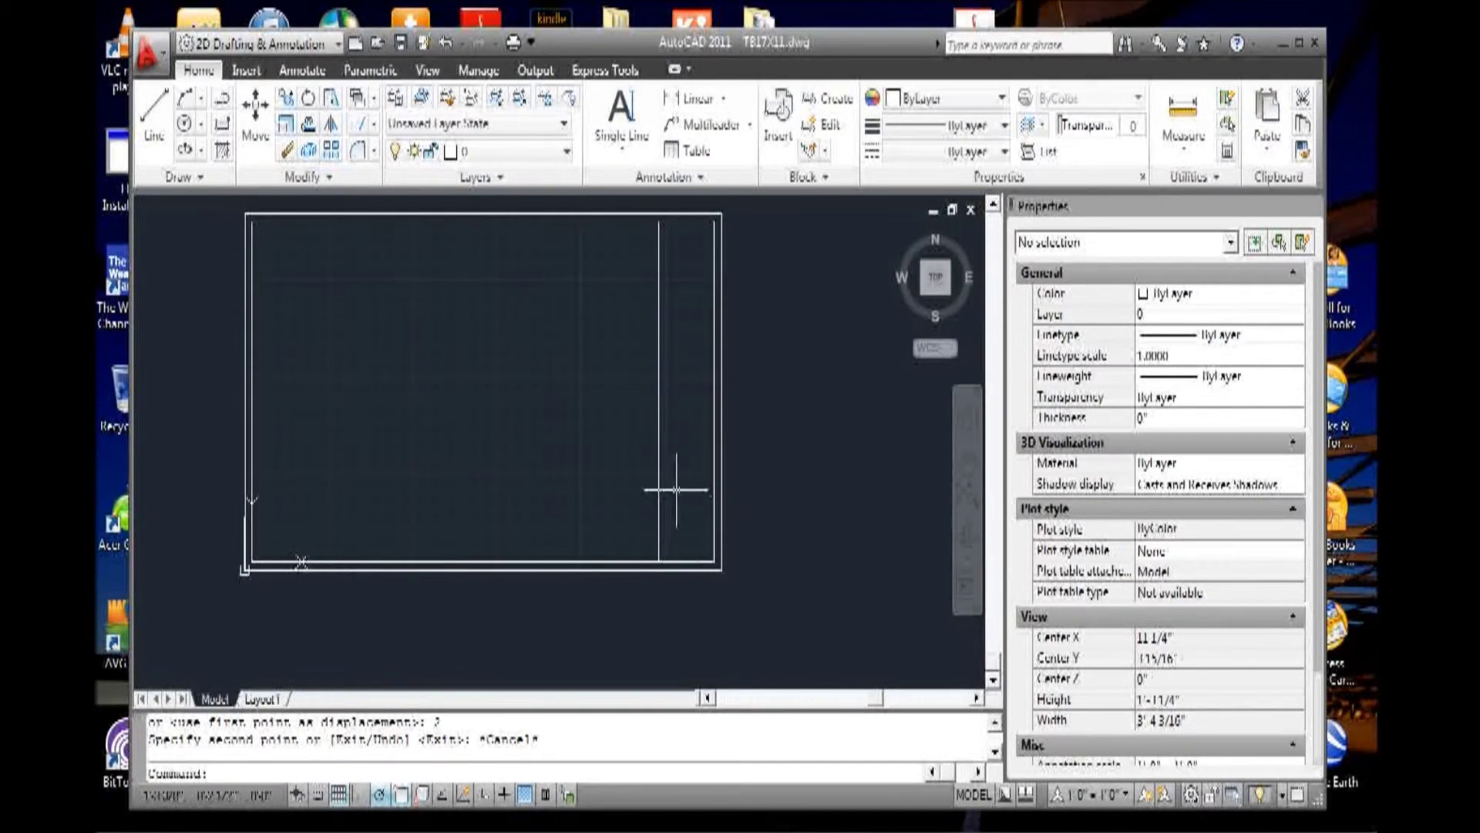
scroll(694, 255, "up", 1)
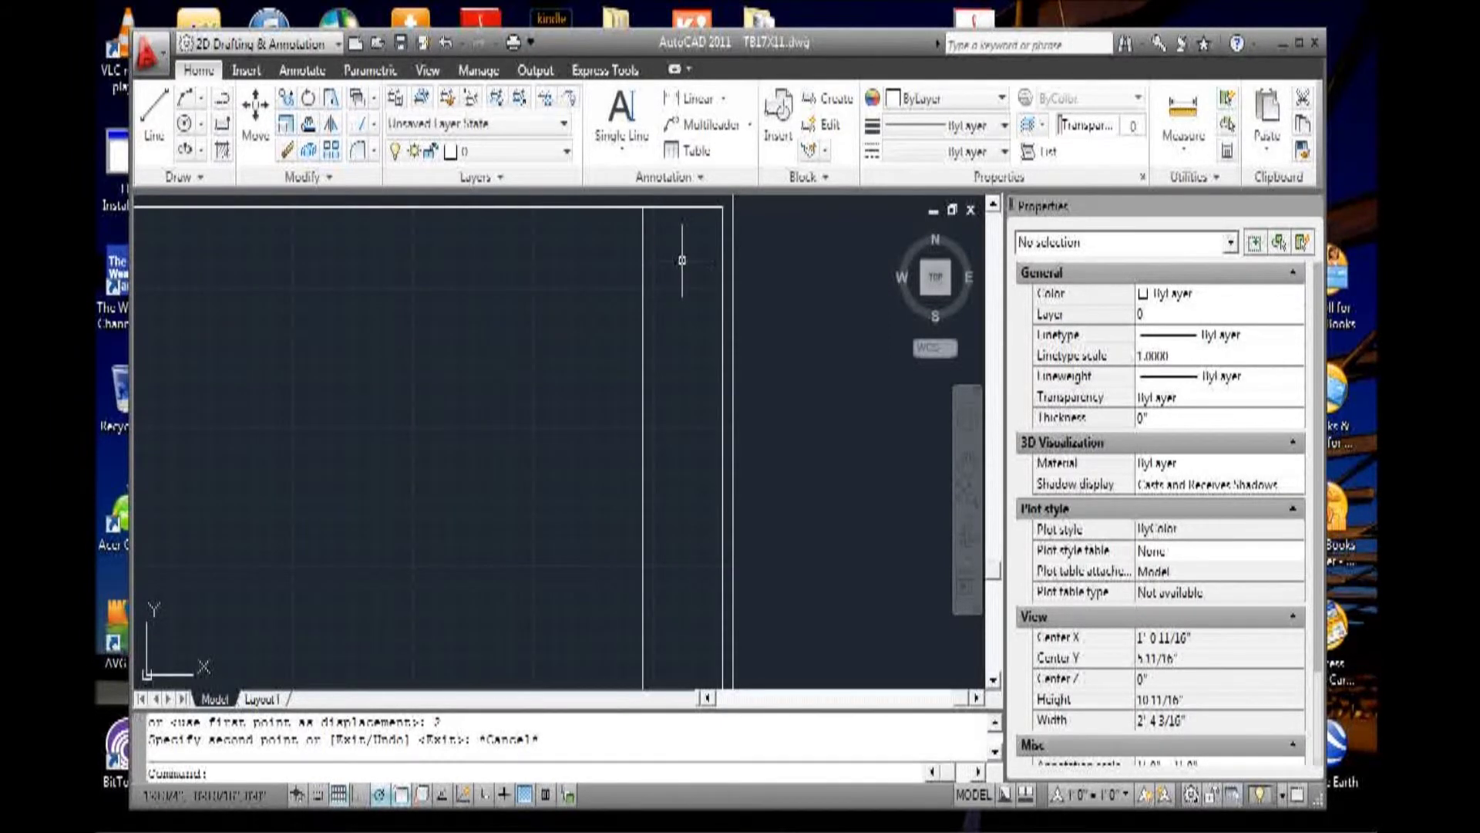
Copy the inner border's bottom line 1 inch vertically upward to start the rows of the title block column.
scroll(682, 260, "down", 2)
scroll(682, 532, "up", 3)
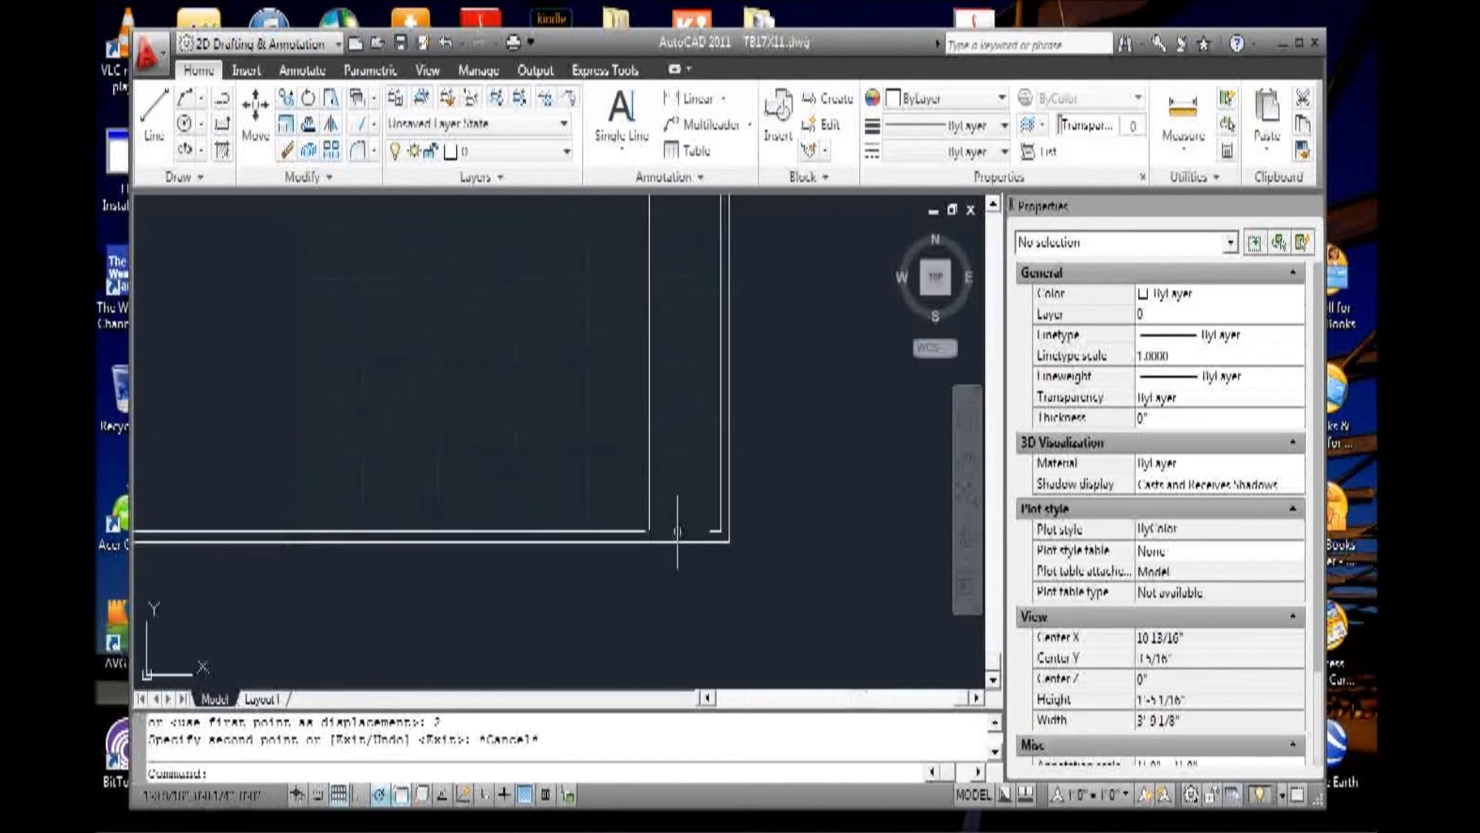
scroll(661, 439, "up", 2)
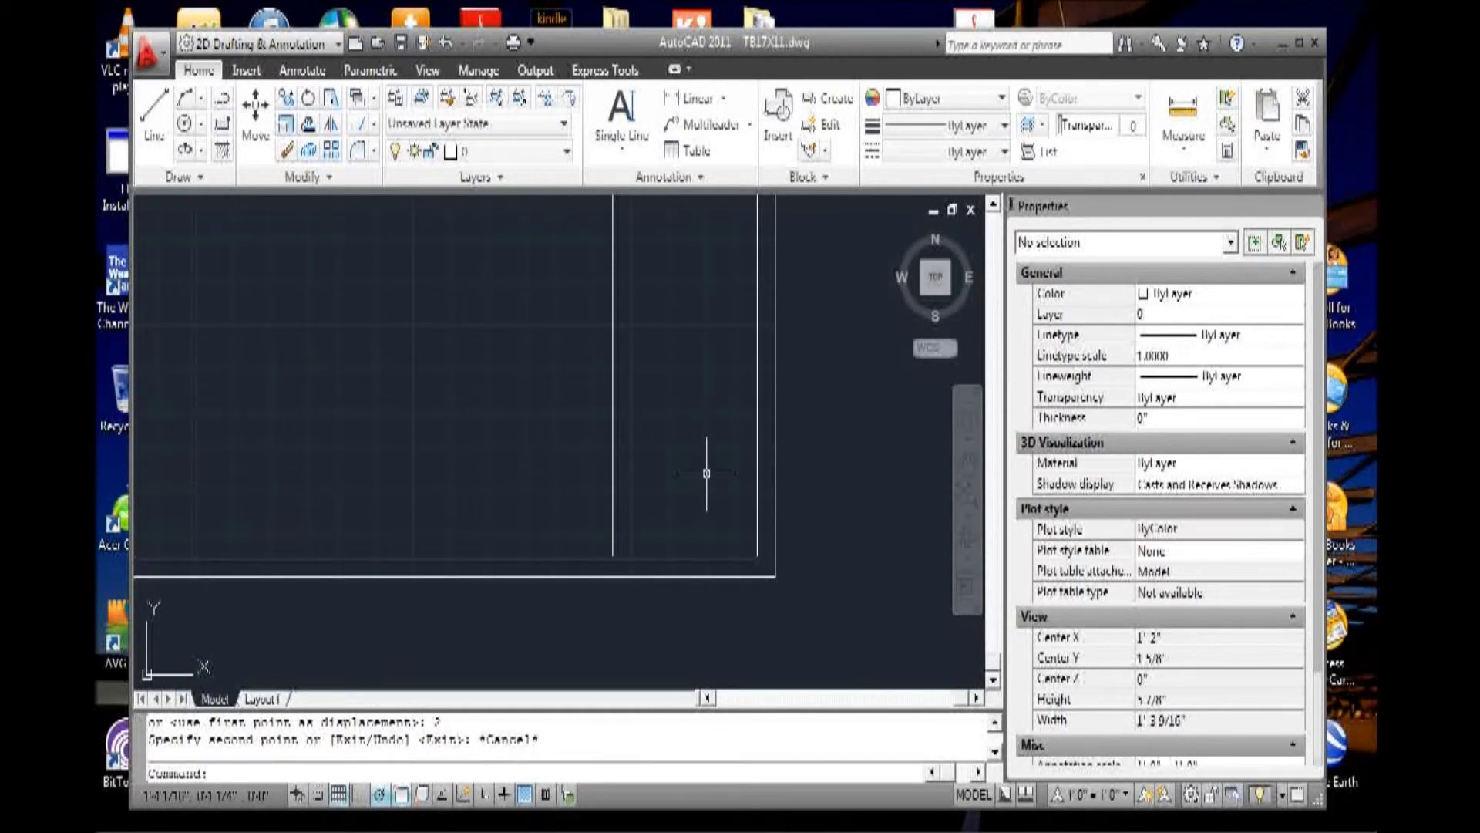
type("O")
key("Return")
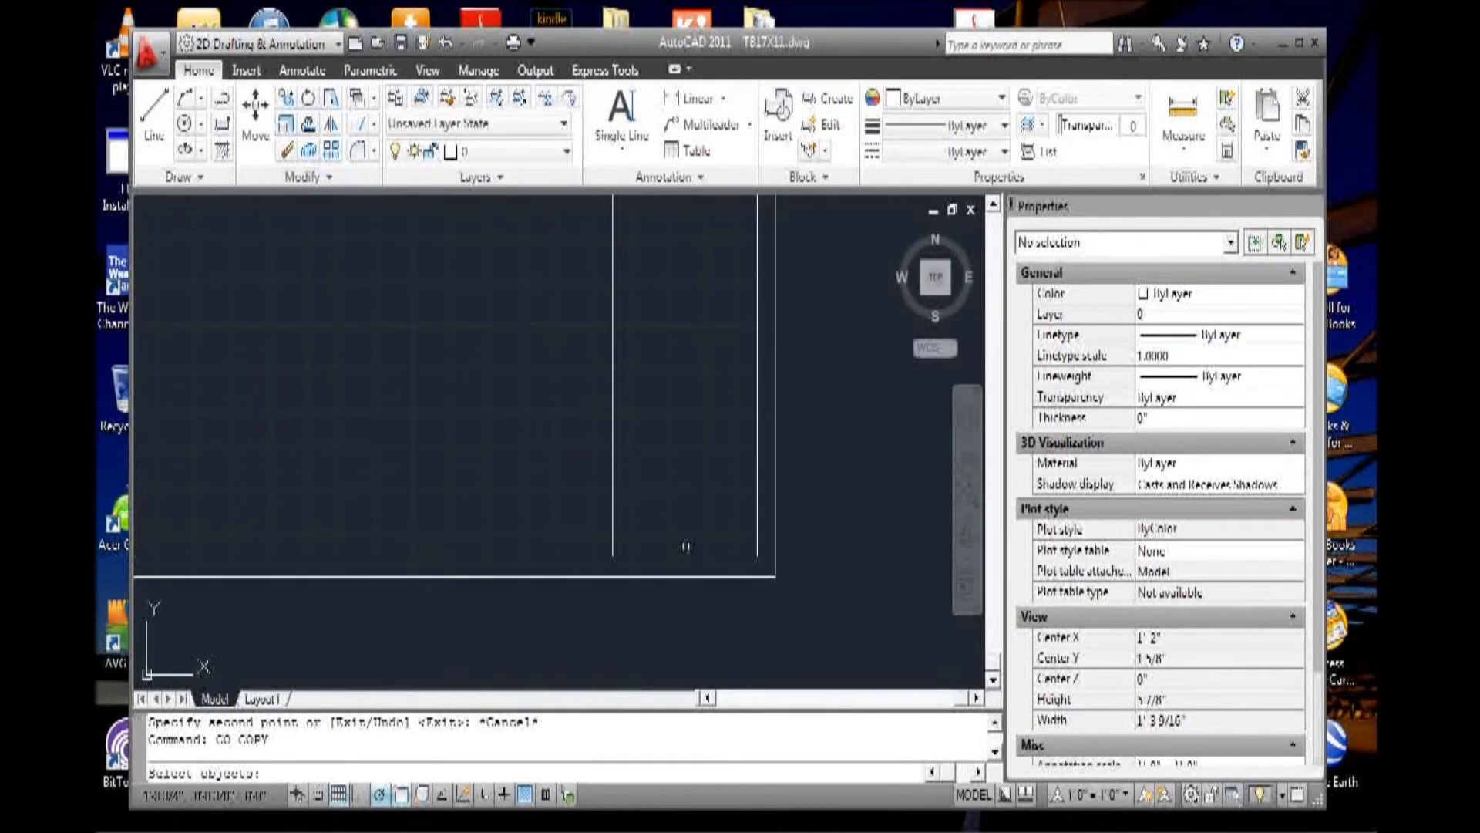
left_click(686, 554)
key("Return")
left_click(680, 518)
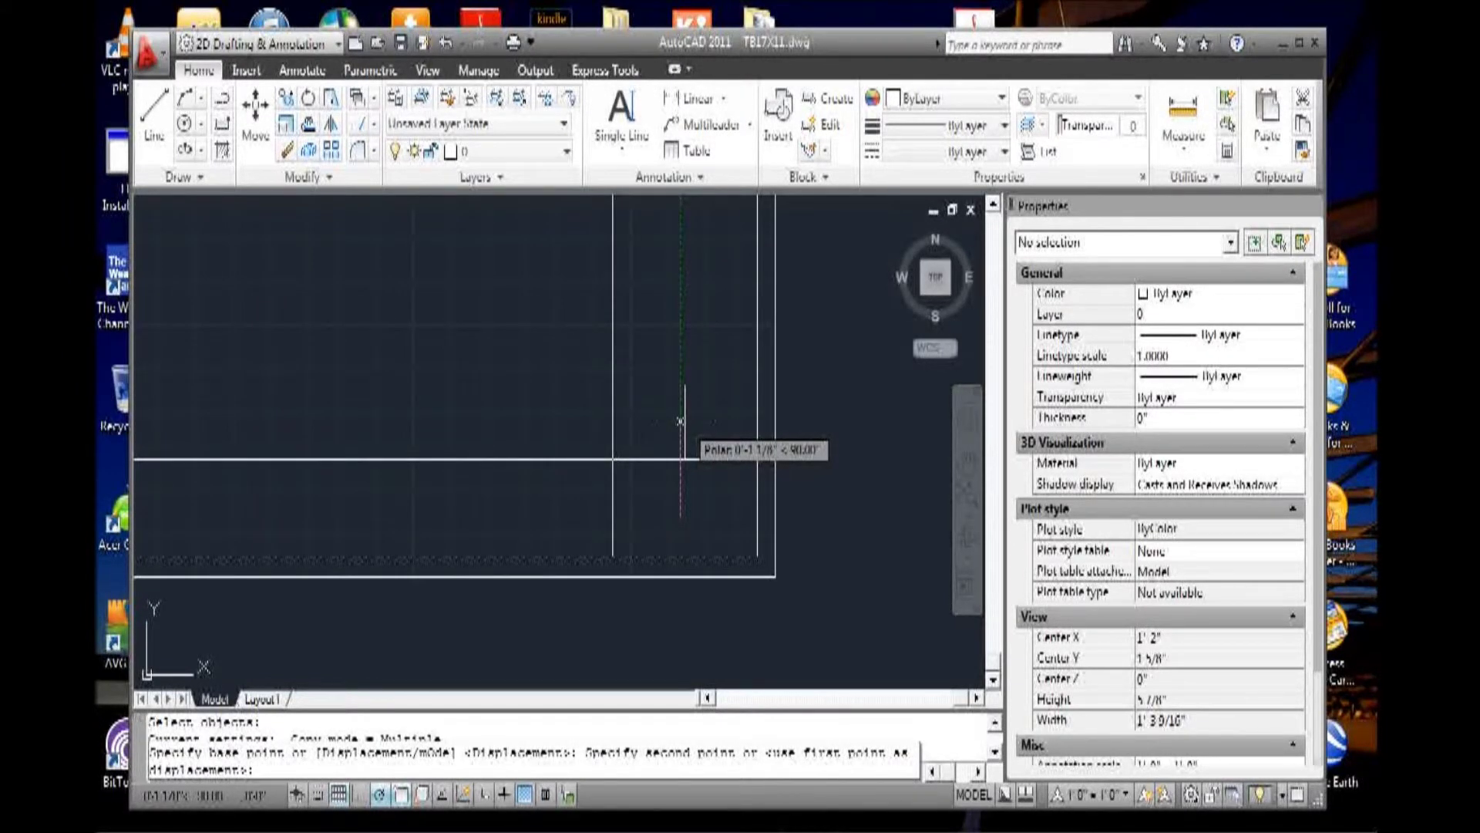
type("1")
key("Return")
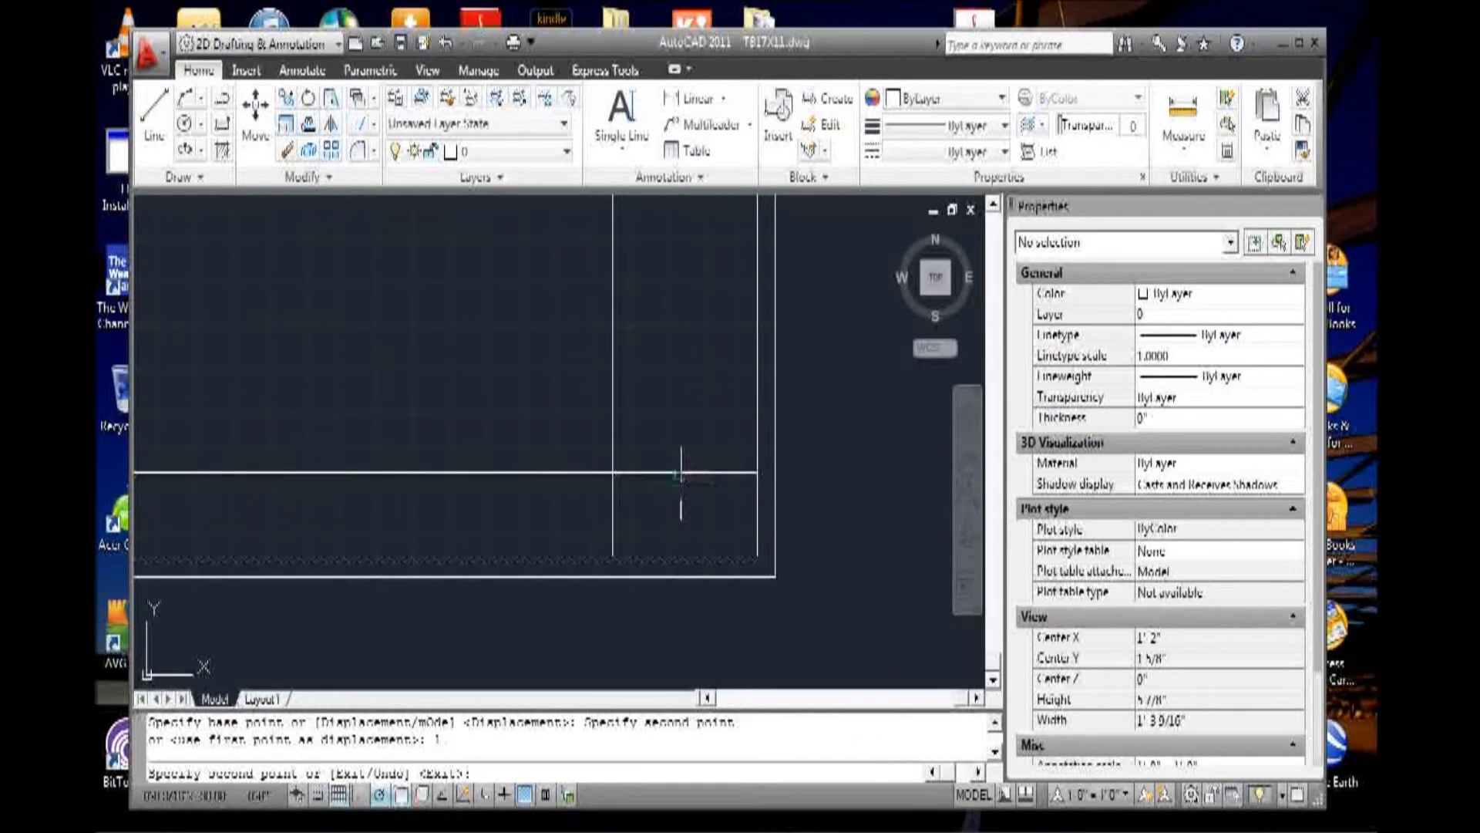
key("Escape")
Trim the copied horizontal line where it extends left of the title block column, using the column's left line as cutting edge.
type("tr")
key("Return")
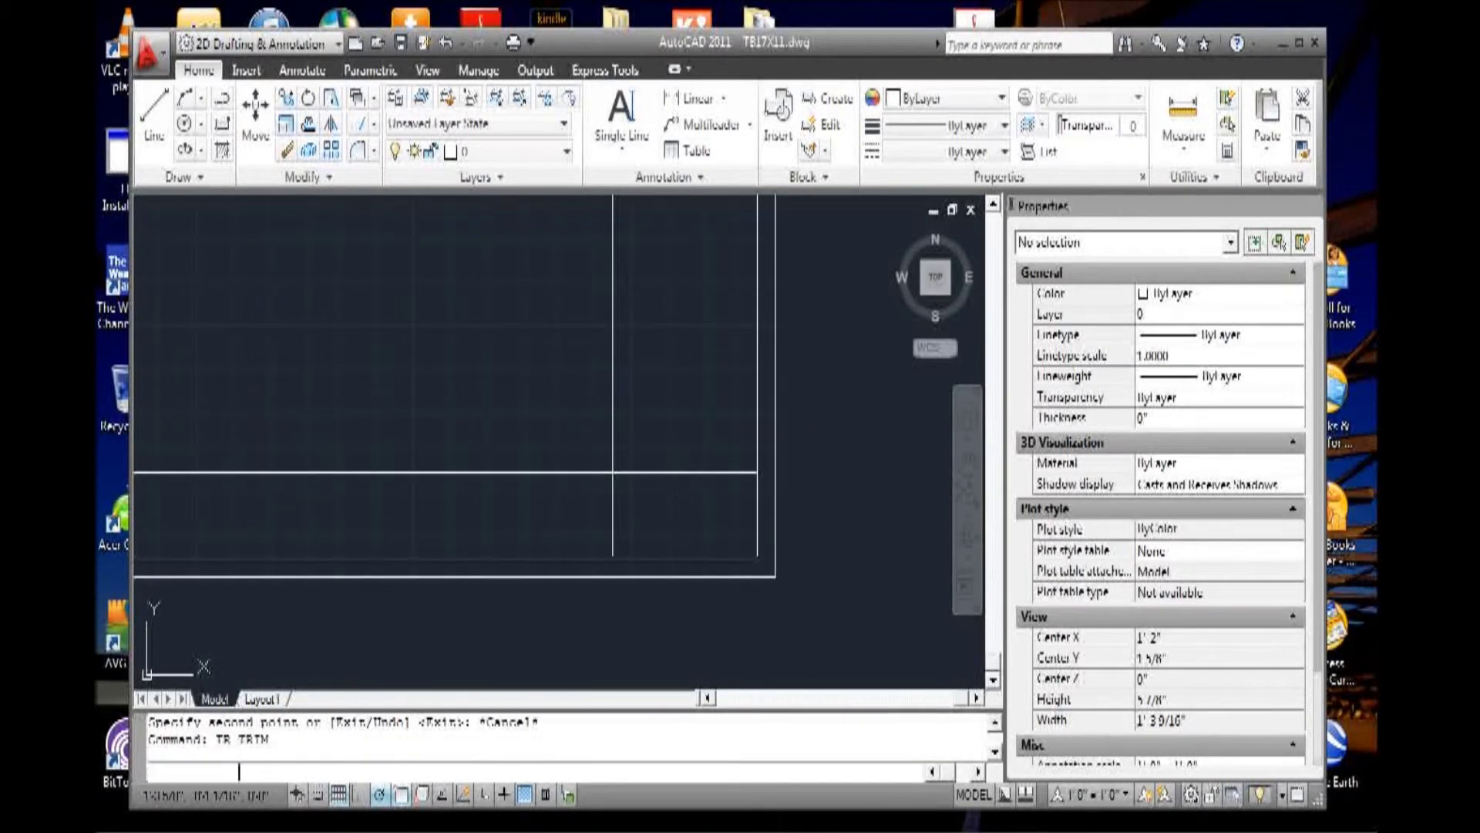
left_click(613, 505)
key("Return")
left_click(588, 472)
key("Return")
Offset the column's horizontal line upward by 1/4 inch, repeating from each new line to form five evenly spaced rows.
scroll(704, 502, "down", 4)
scroll(720, 539, "down", 2)
scroll(753, 497, "up", 5)
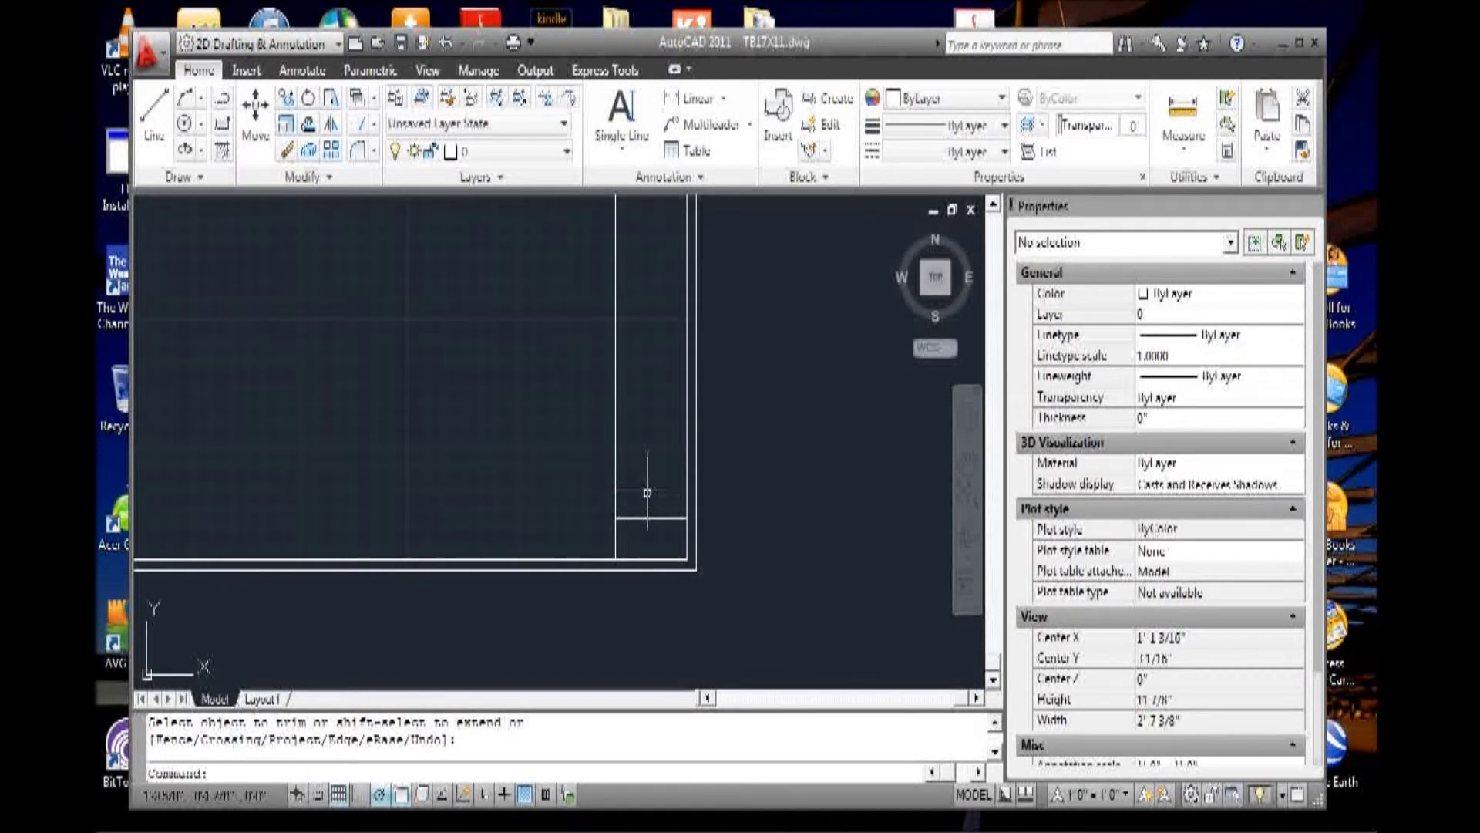
scroll(646, 498, "up", 3)
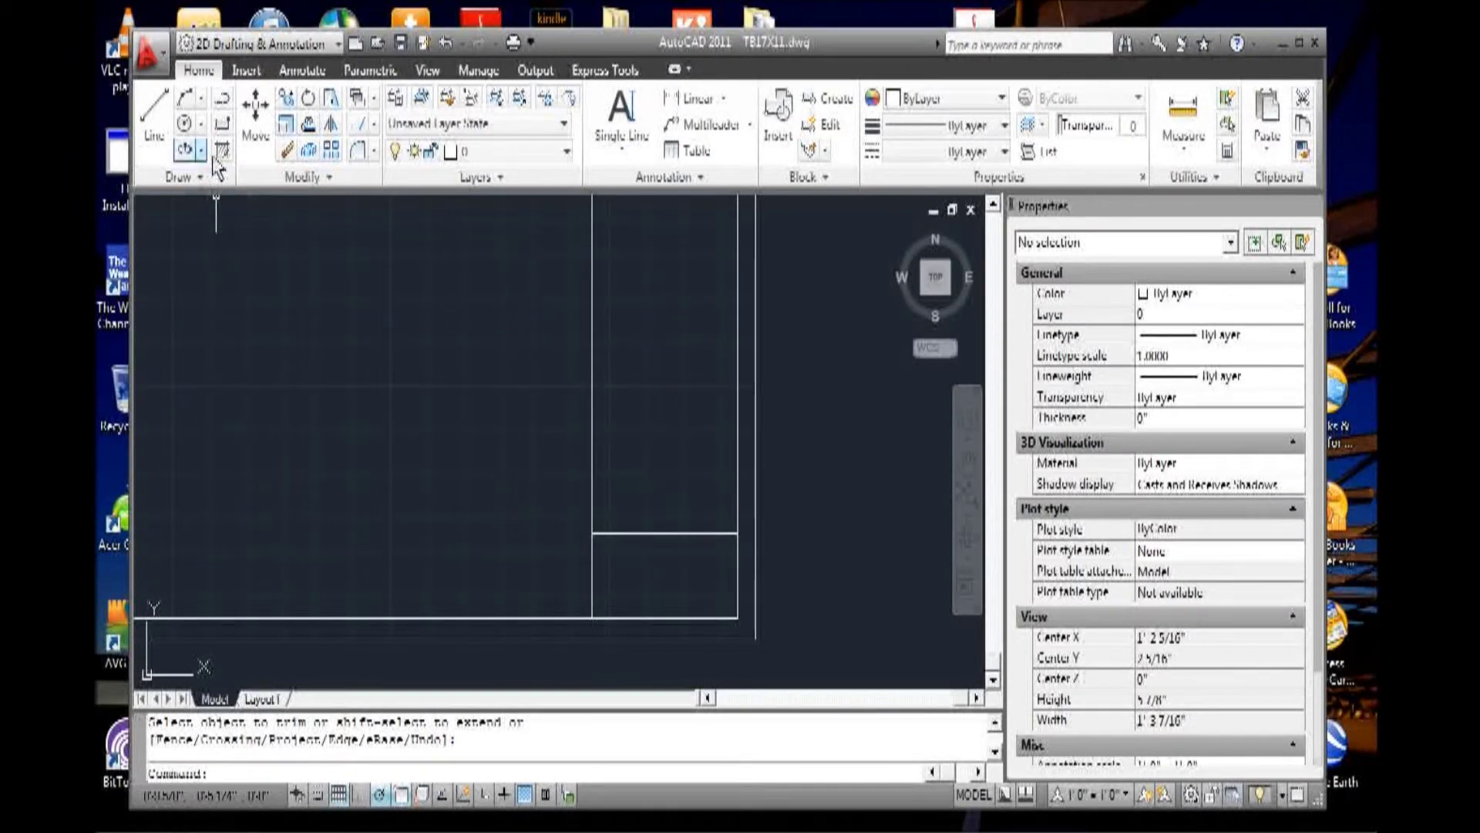
left_click(309, 126)
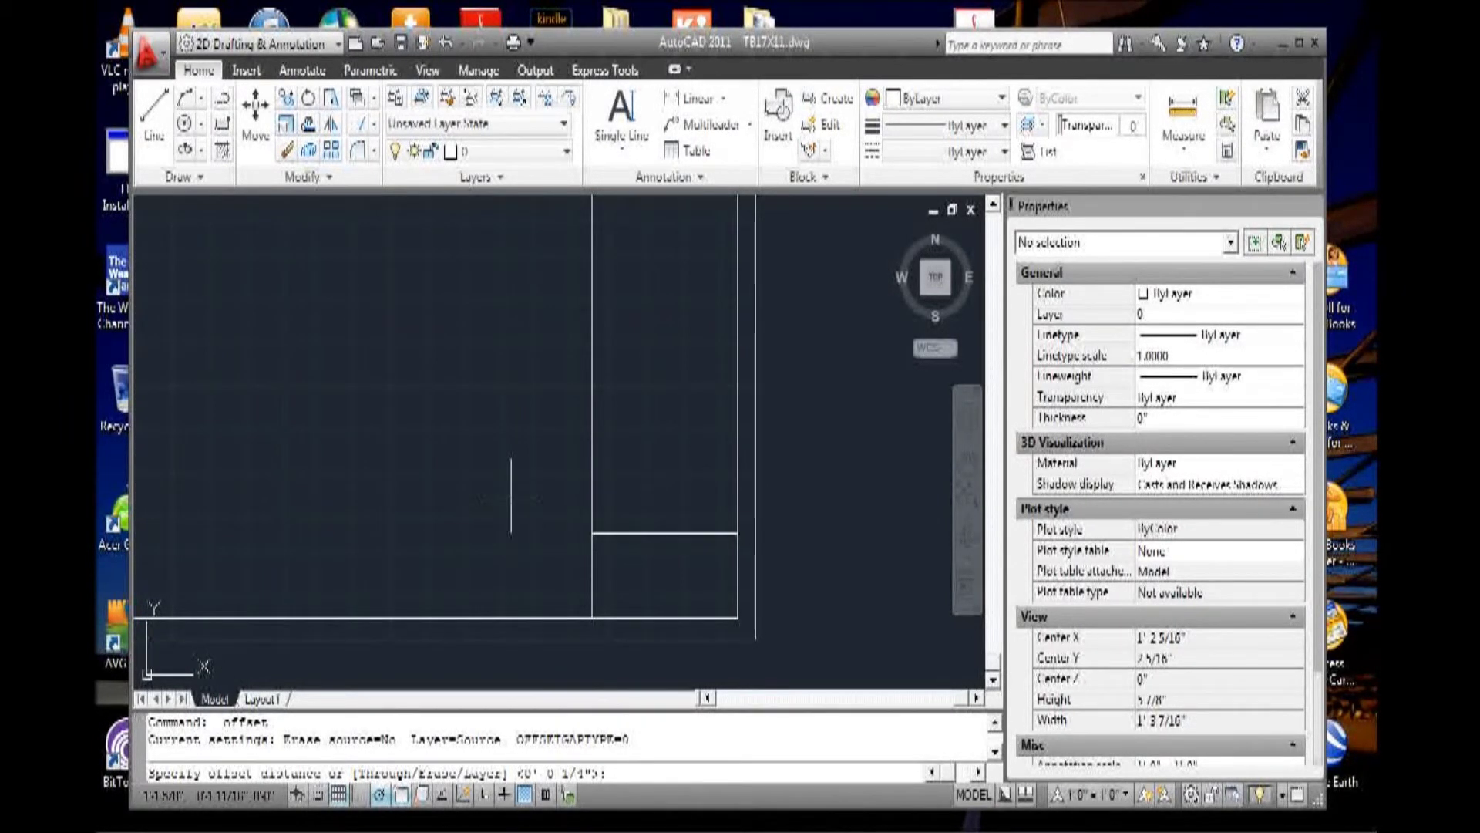
key("Return")
left_click(660, 532)
left_click(654, 502)
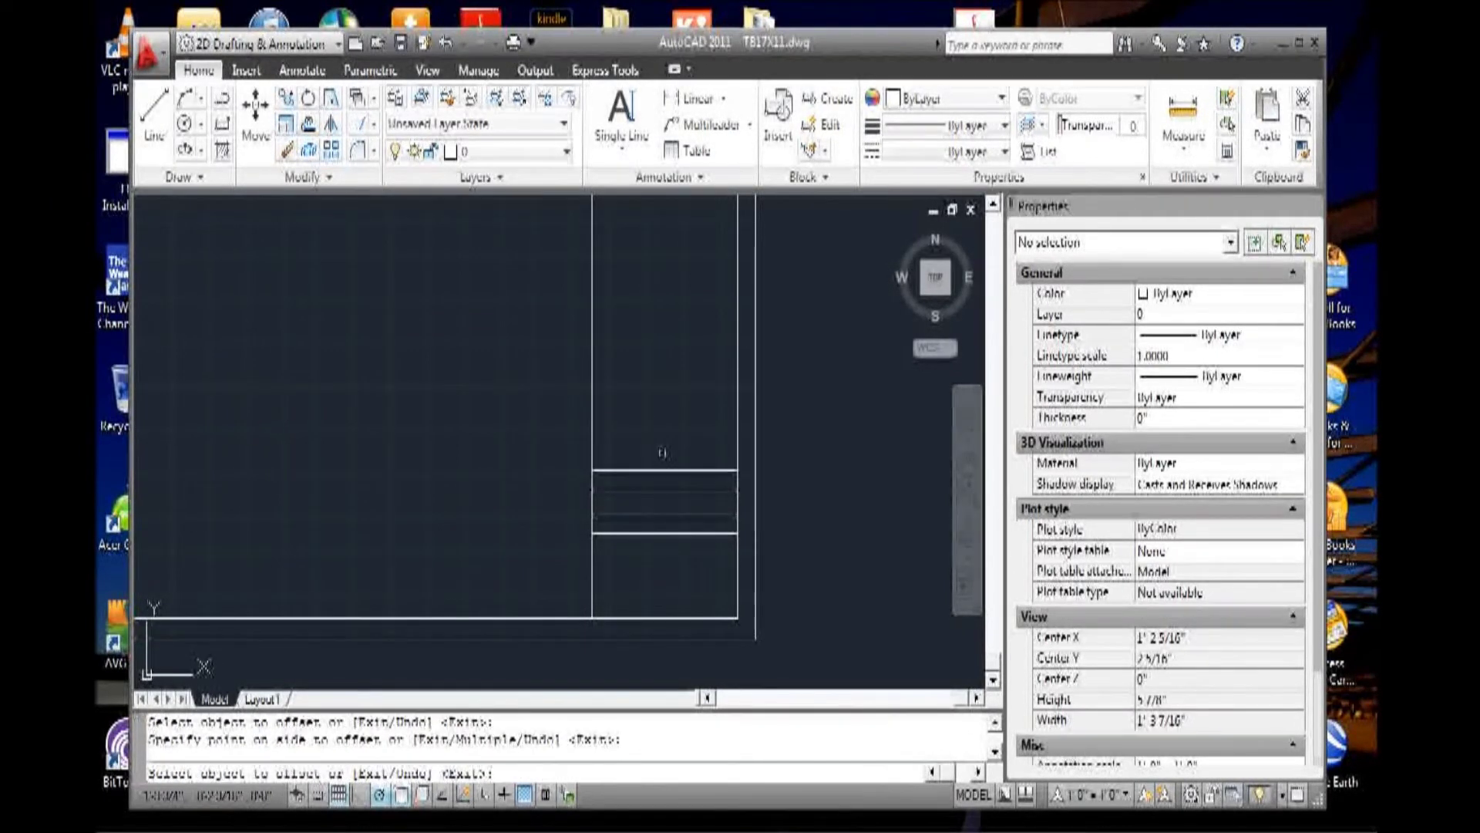
left_click(665, 469)
left_click(662, 433)
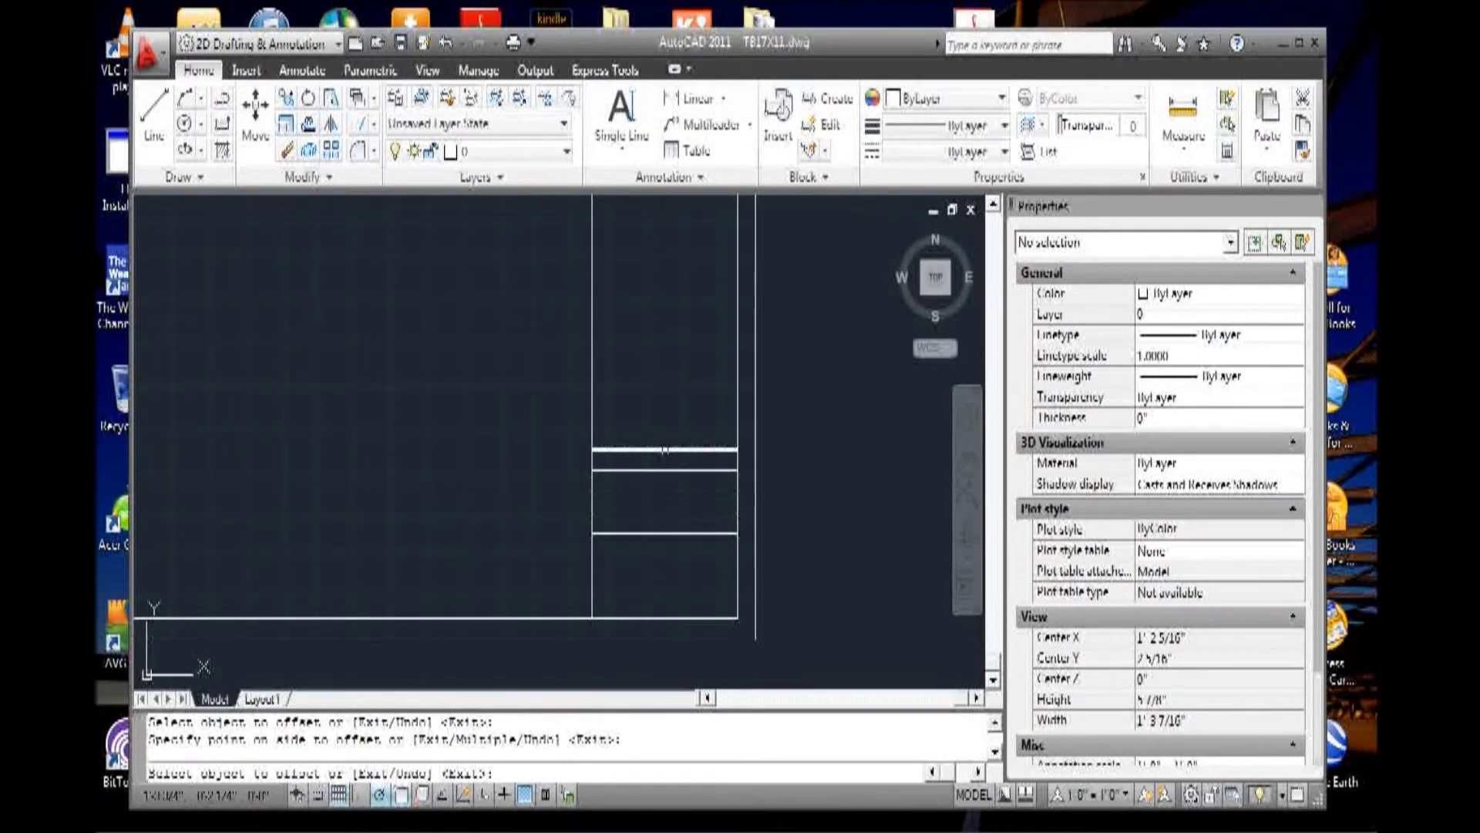
key("Return")
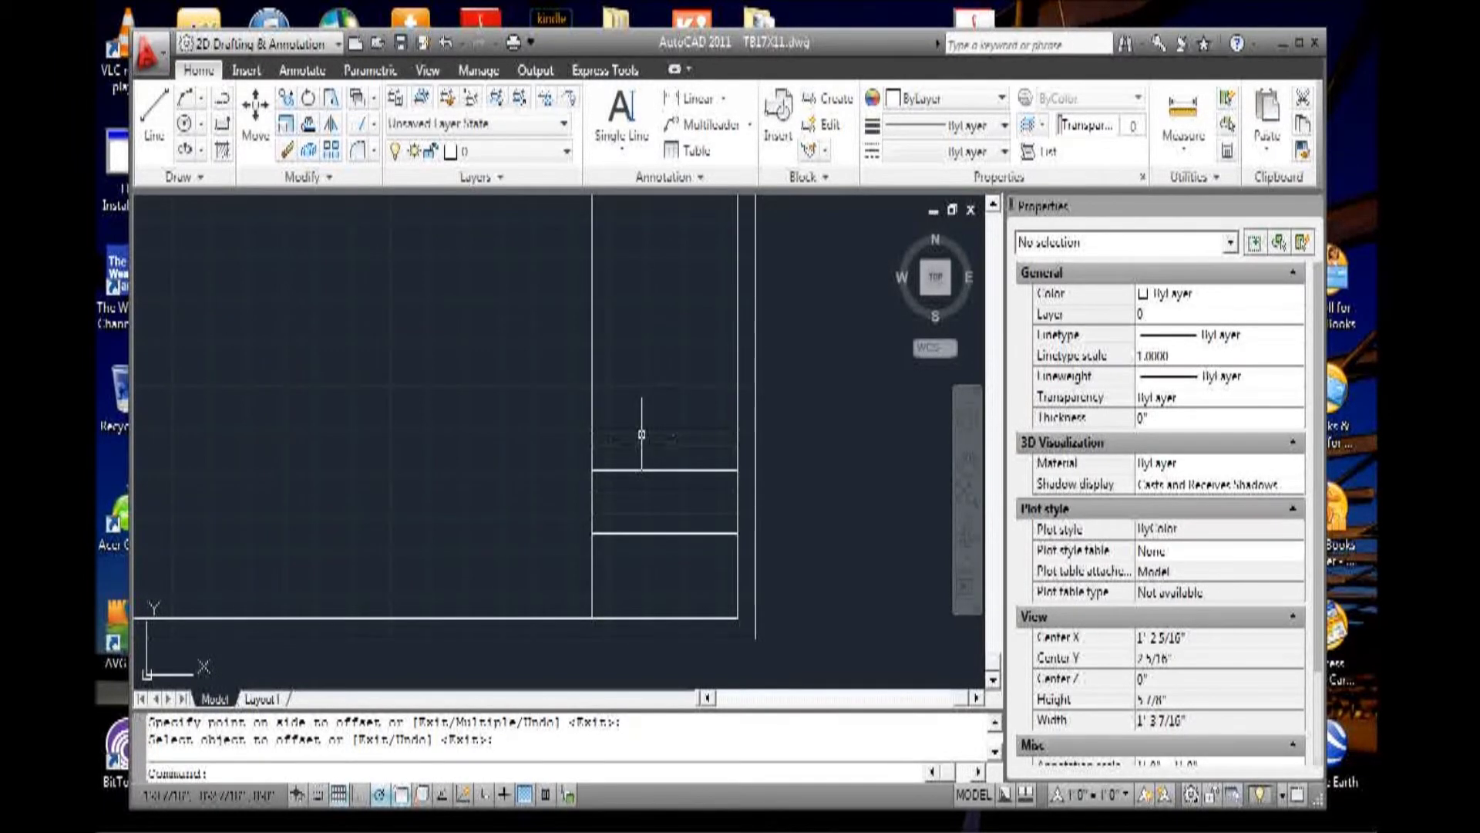
Copy the topmost row line of the title block column 5 inches vertically upward.
scroll(651, 540, "down", 4)
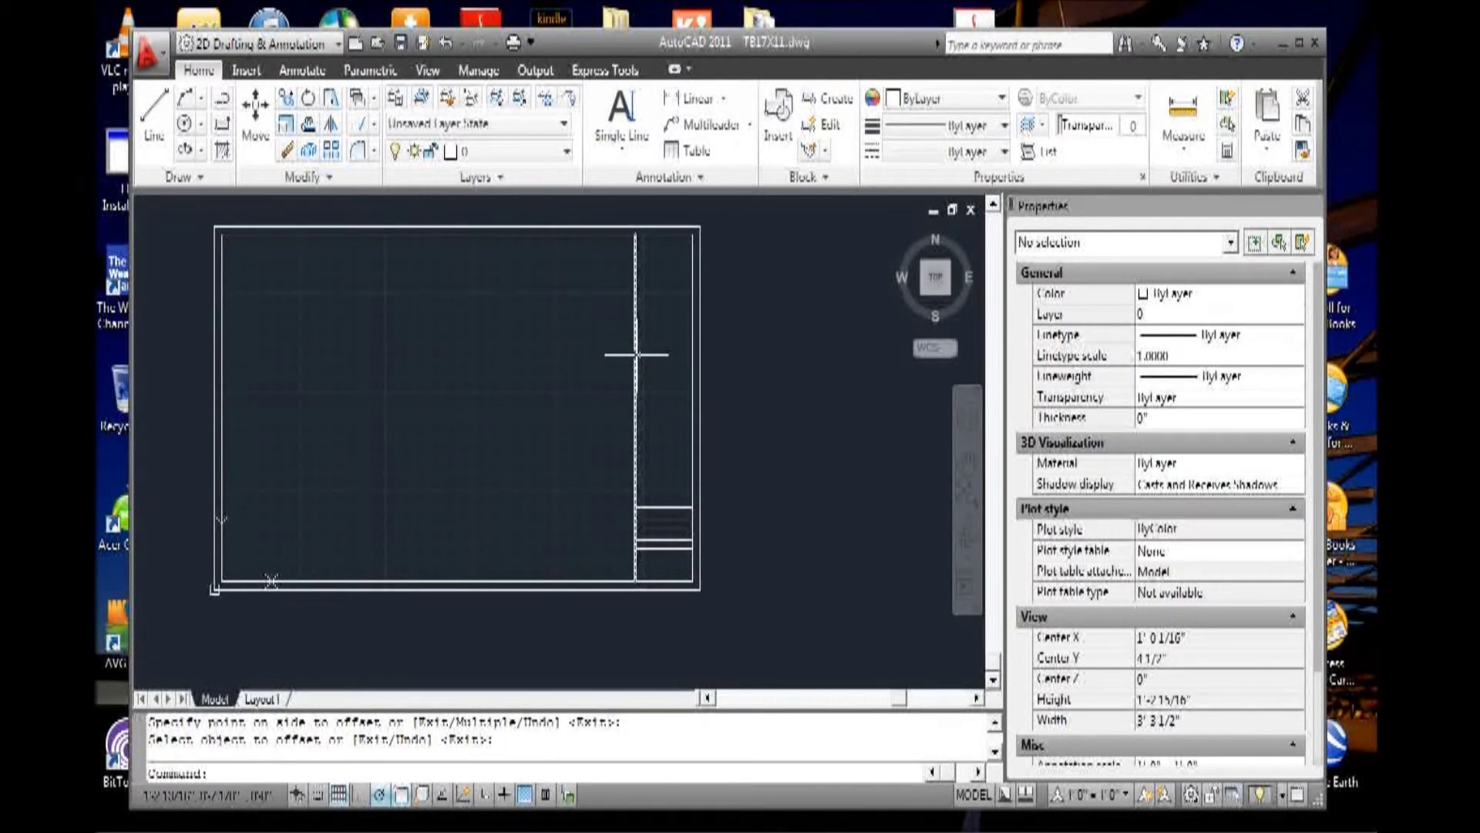
mouse_move(636, 354)
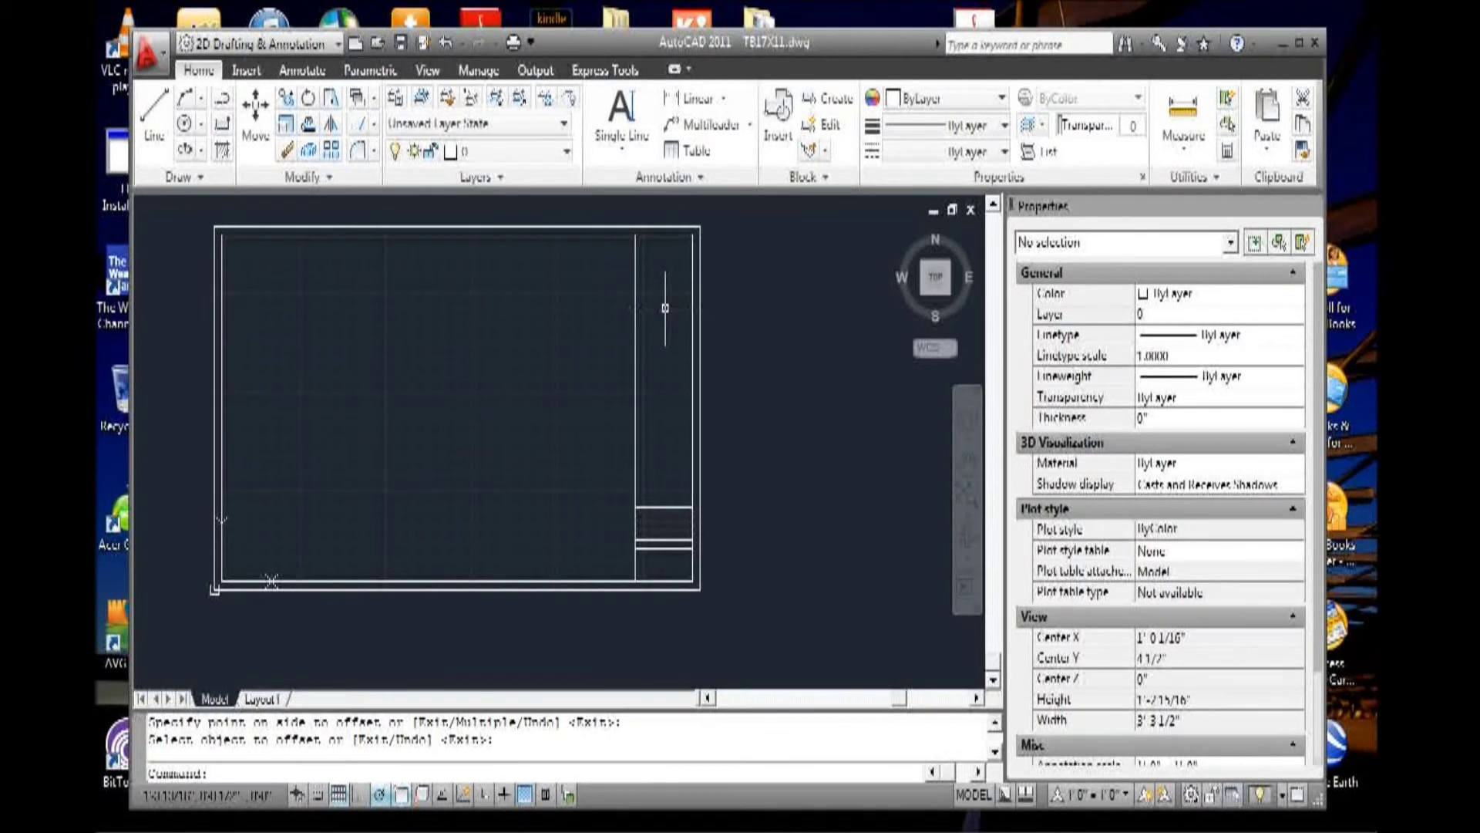
type("o")
key("Return")
left_click(675, 506)
key("Return")
left_click(754, 483)
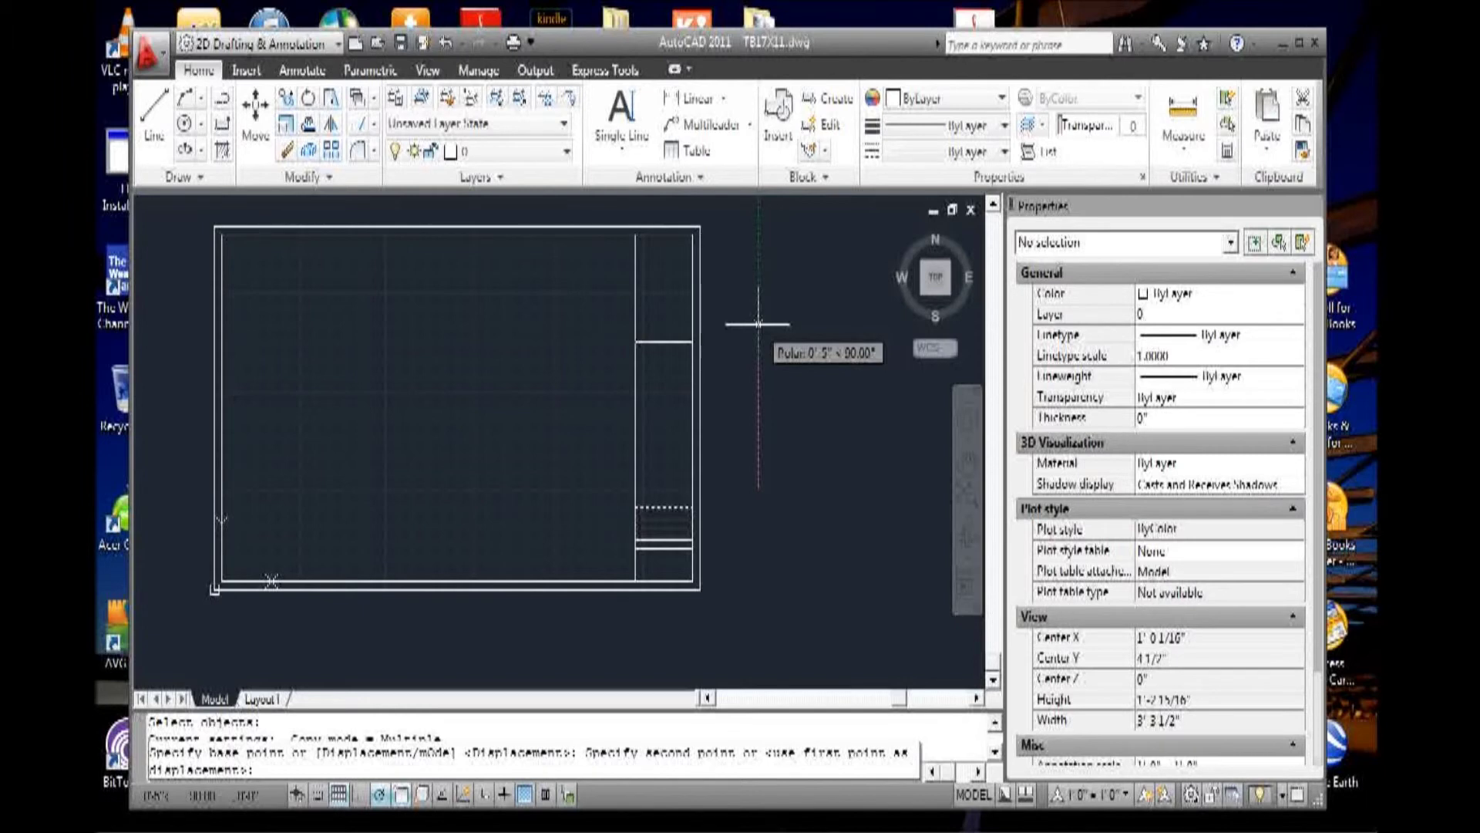
type("5")
key("Return")
key("Return")
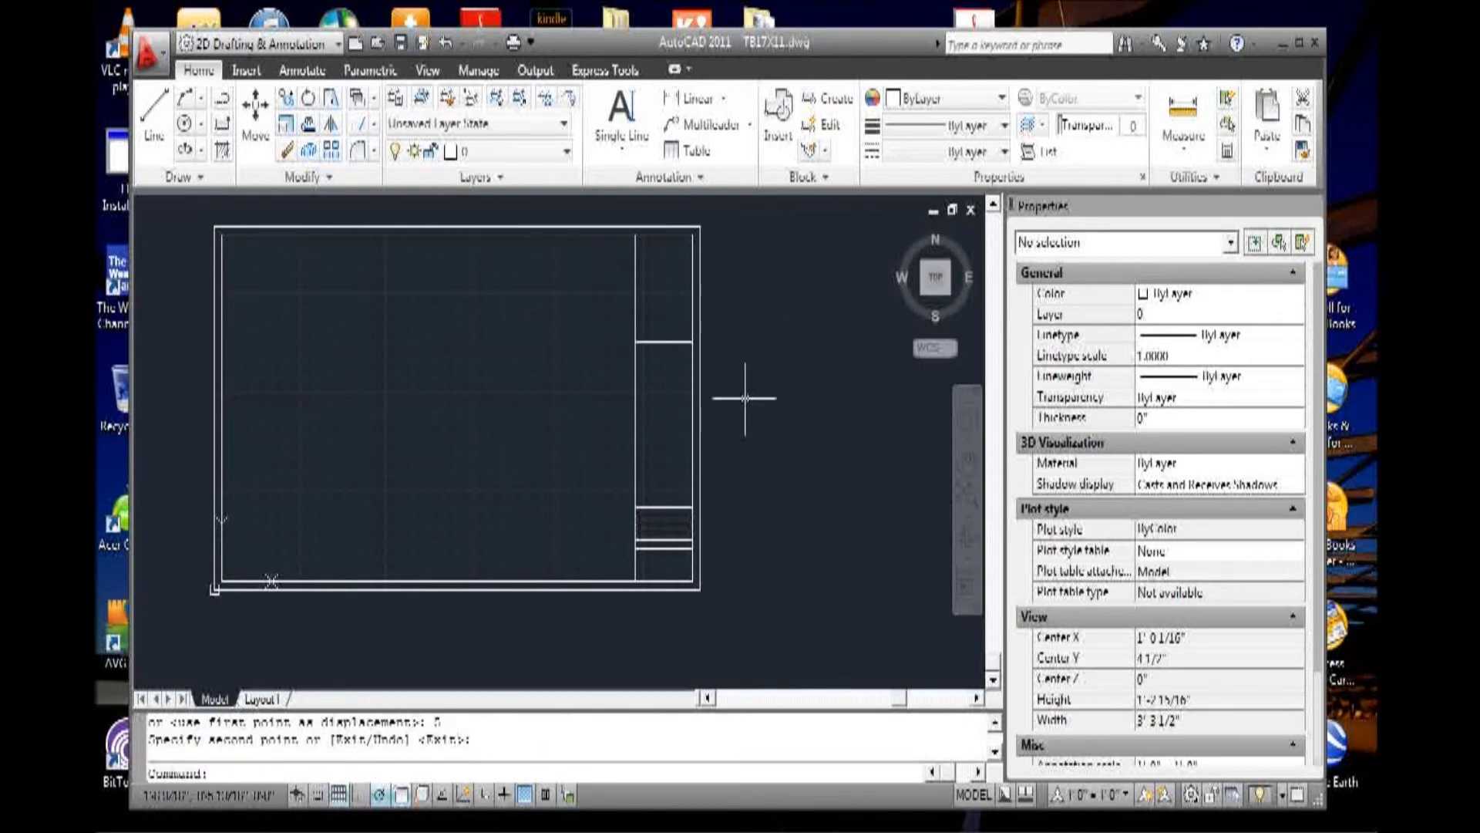